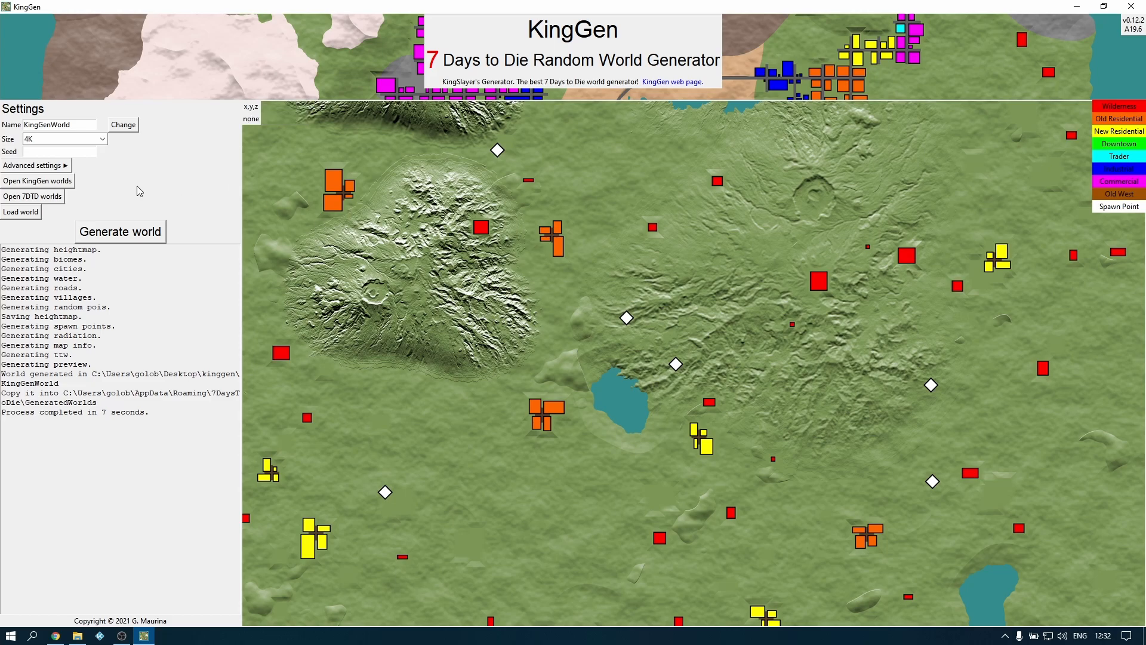
# In the advanced settings, set the cities number, towns number and villages number all to none
pyautogui.click(66, 167)
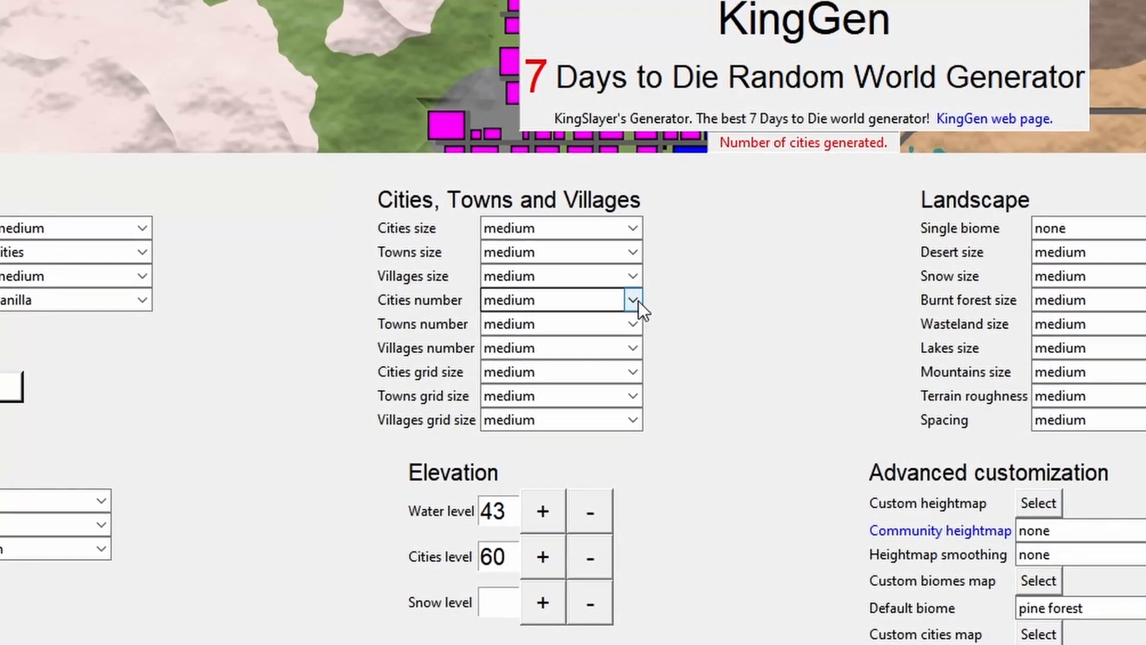
pyautogui.click(512, 200)
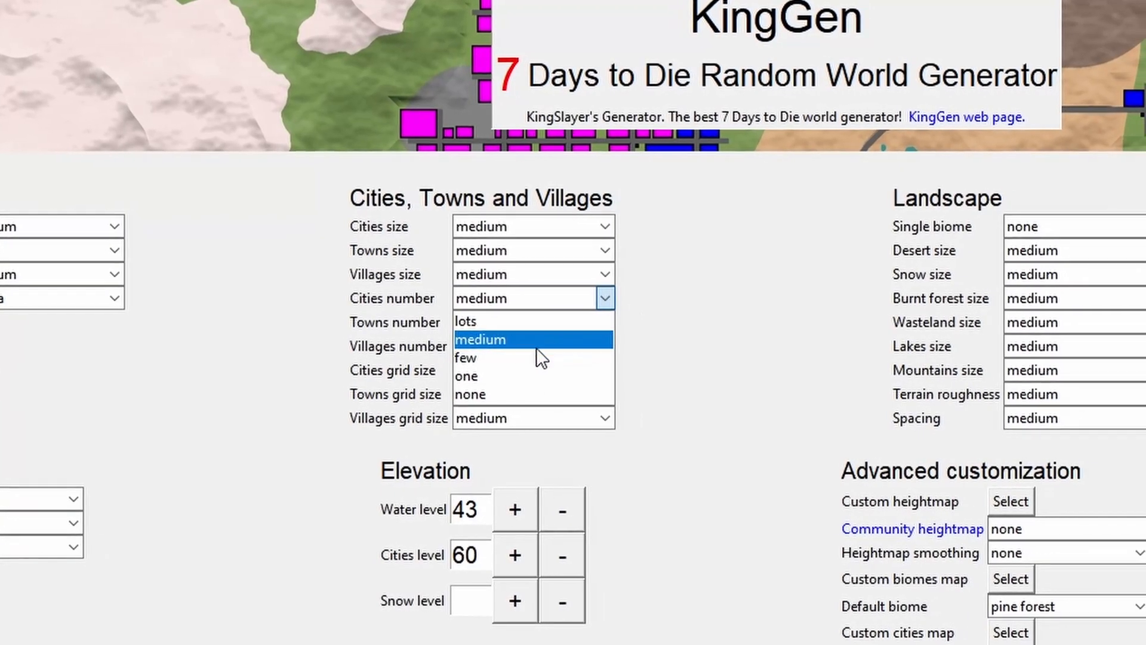
pyautogui.click(457, 394)
pyautogui.click(477, 321)
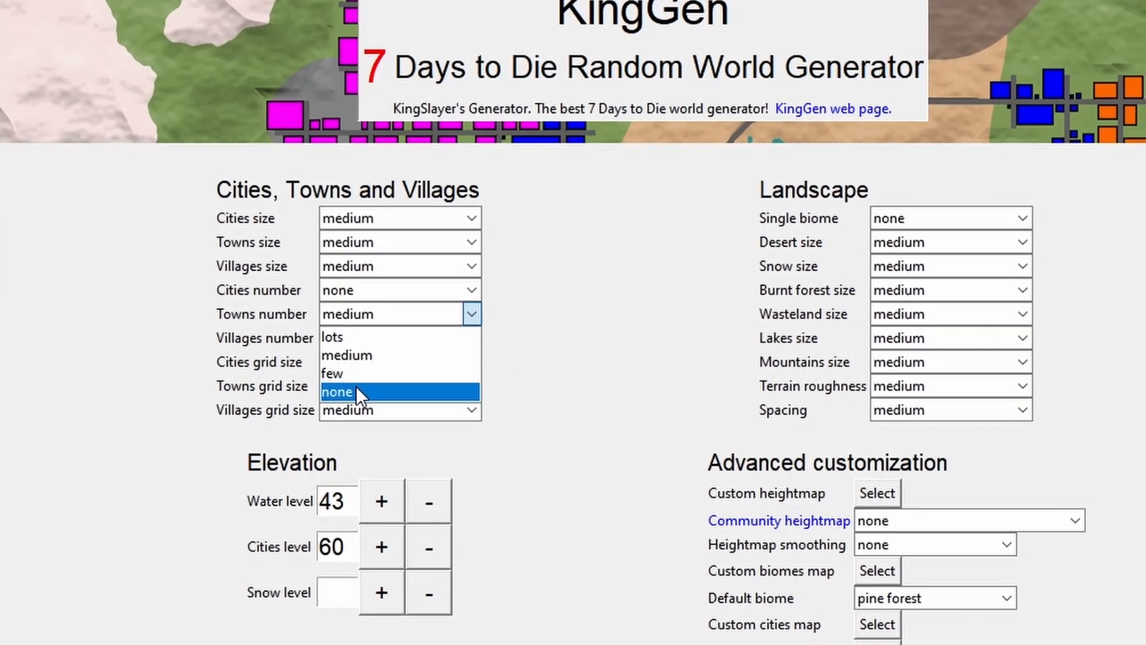
pyautogui.click(356, 388)
pyautogui.click(346, 338)
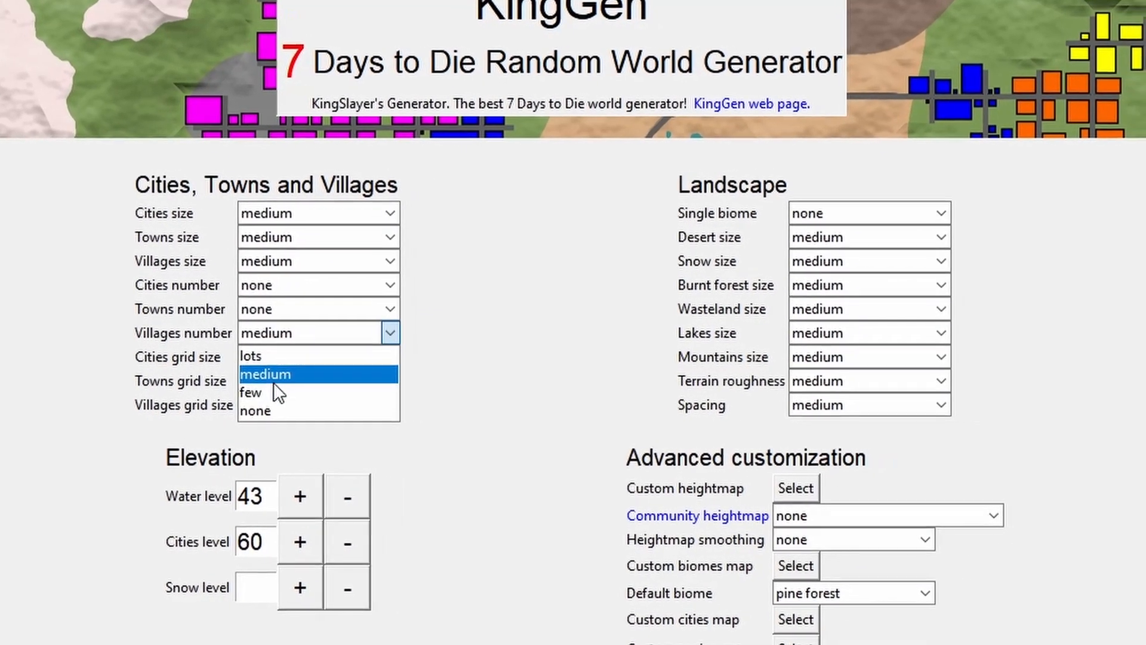
pyautogui.click(259, 411)
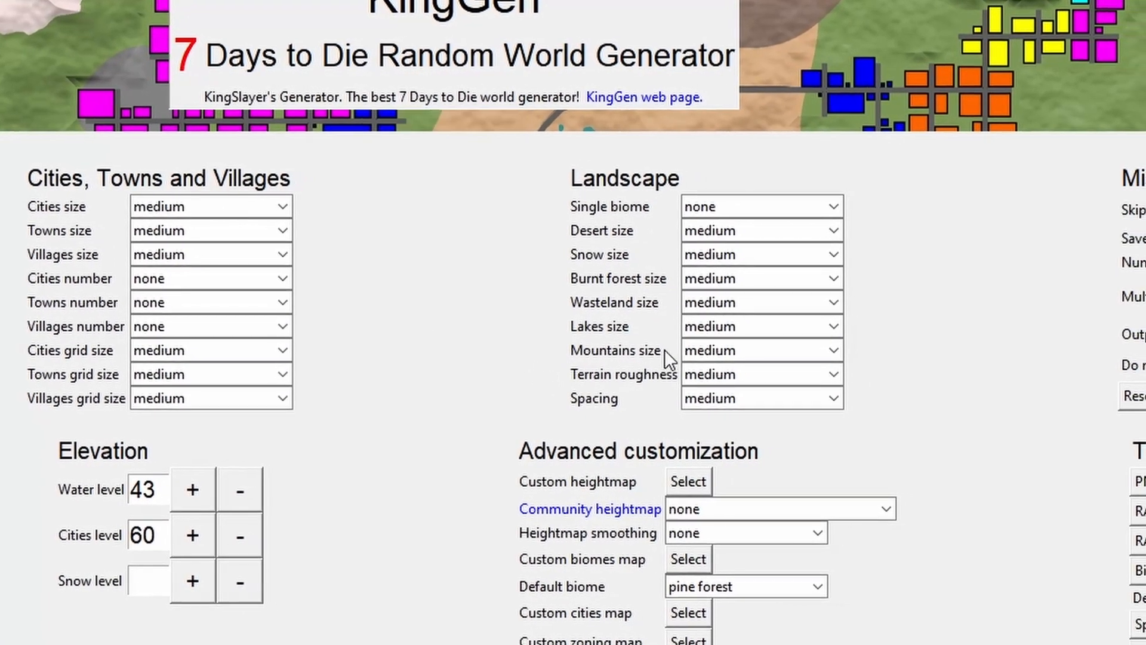
# Set the landscape's mountains size to none and its single biome to pine forest
pyautogui.click(735, 353)
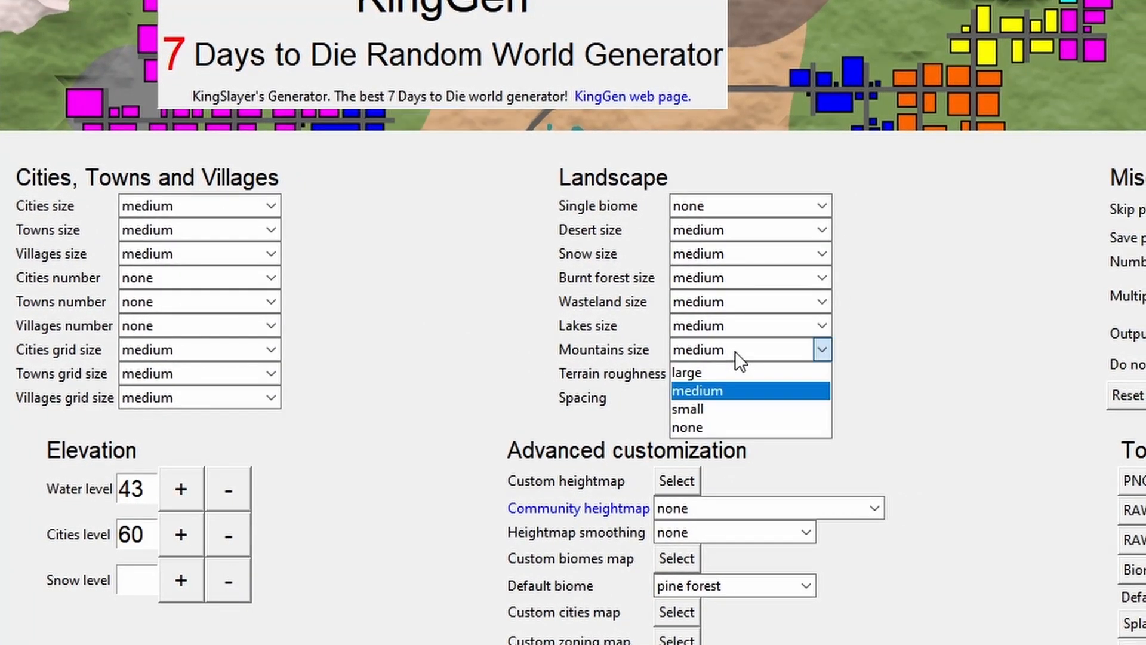
pyautogui.click(709, 429)
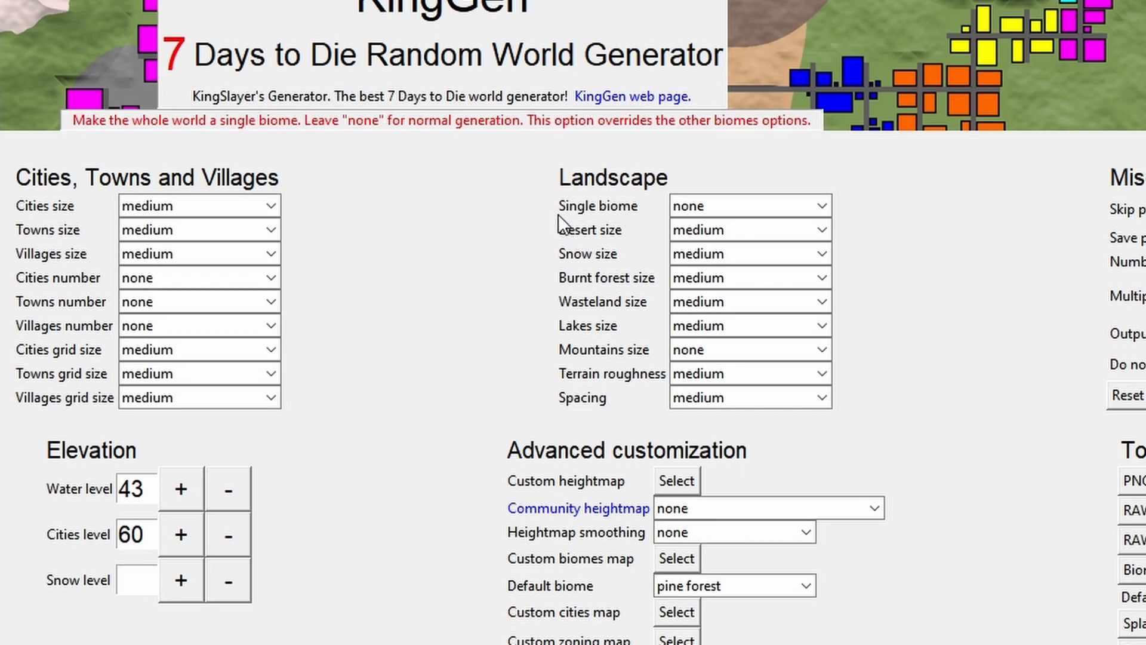
pyautogui.click(760, 203)
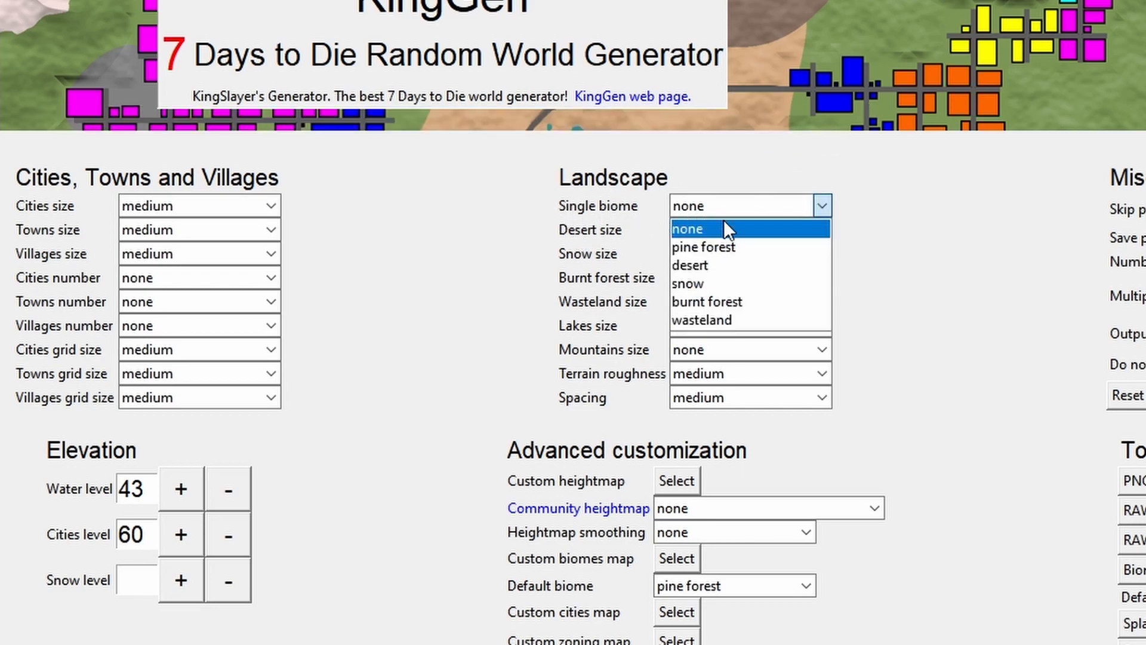
pyautogui.click(722, 246)
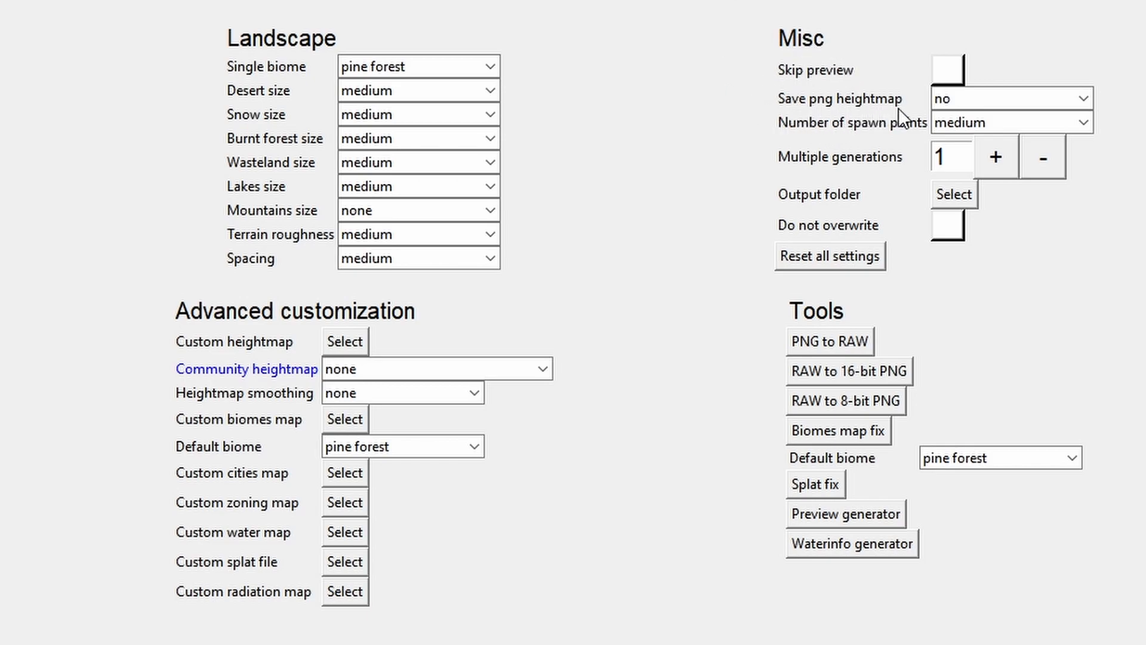
# Choose 16-bit for the saved PNG heightmap and generate the world at size 4K
pyautogui.click(990, 100)
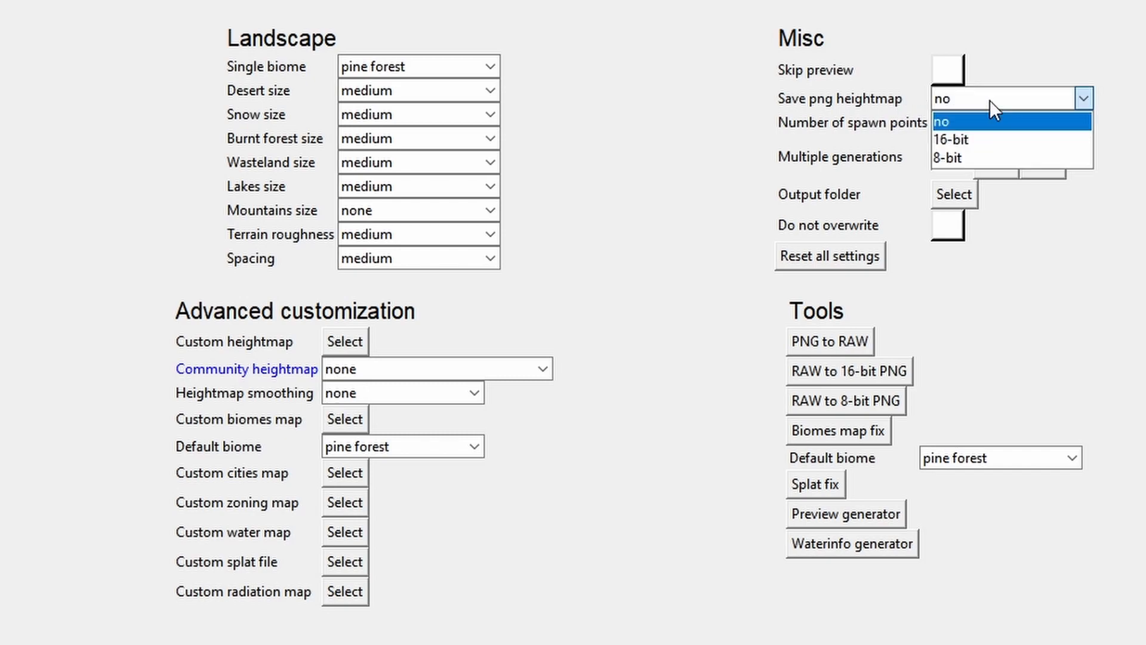
pyautogui.click(969, 139)
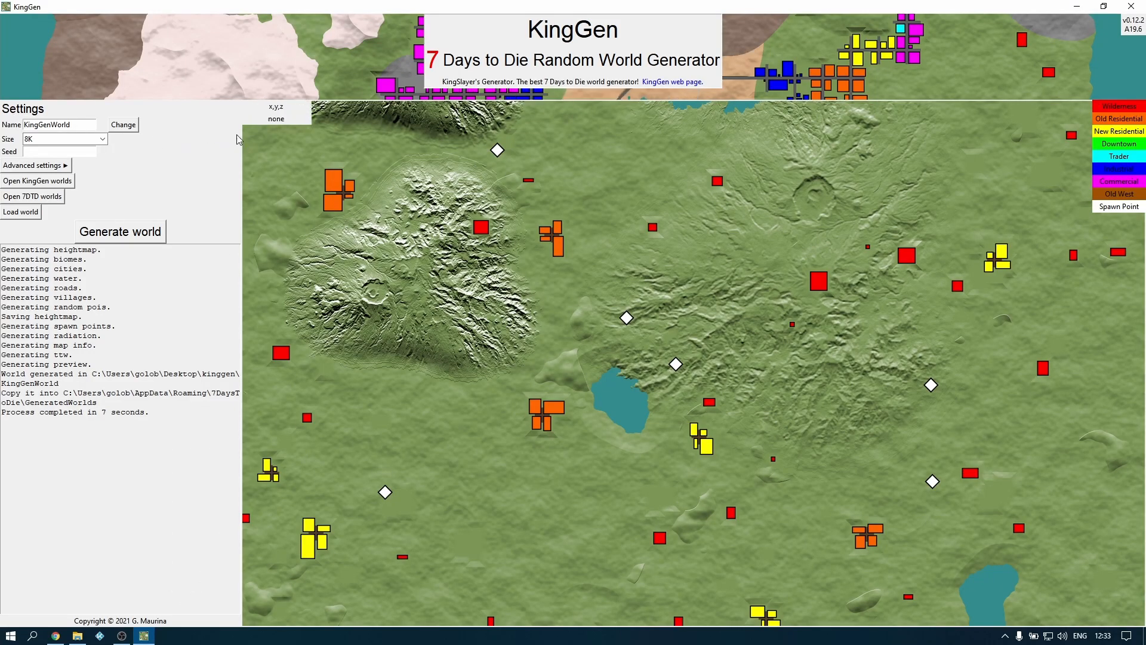
pyautogui.click(102, 138)
pyautogui.click(48, 150)
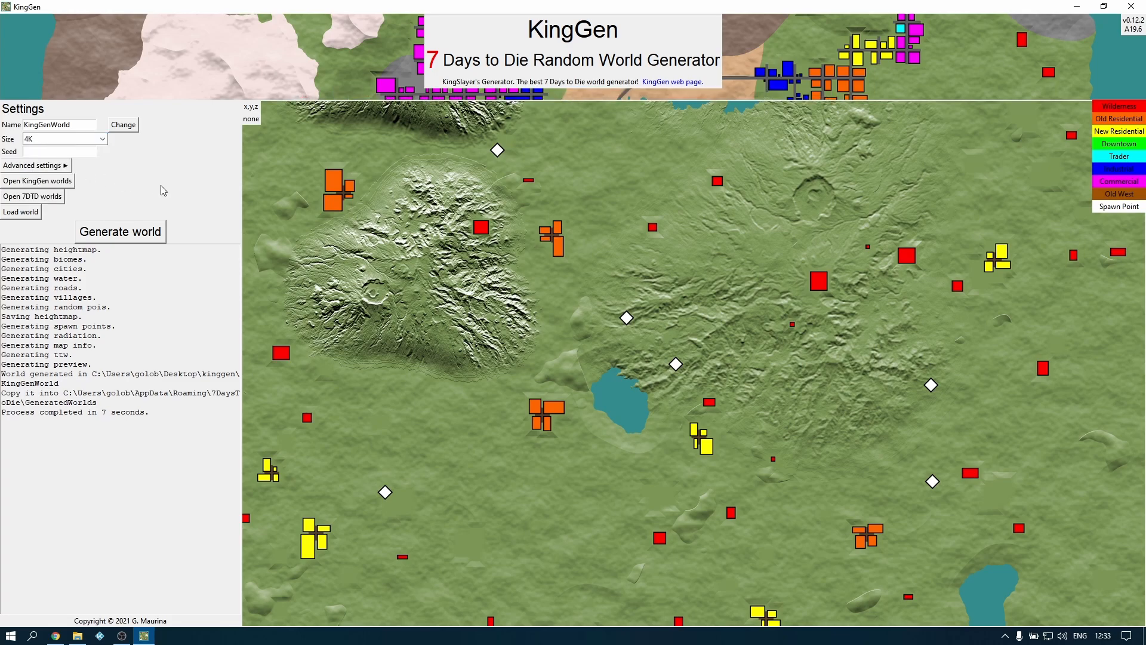
pyautogui.click(133, 234)
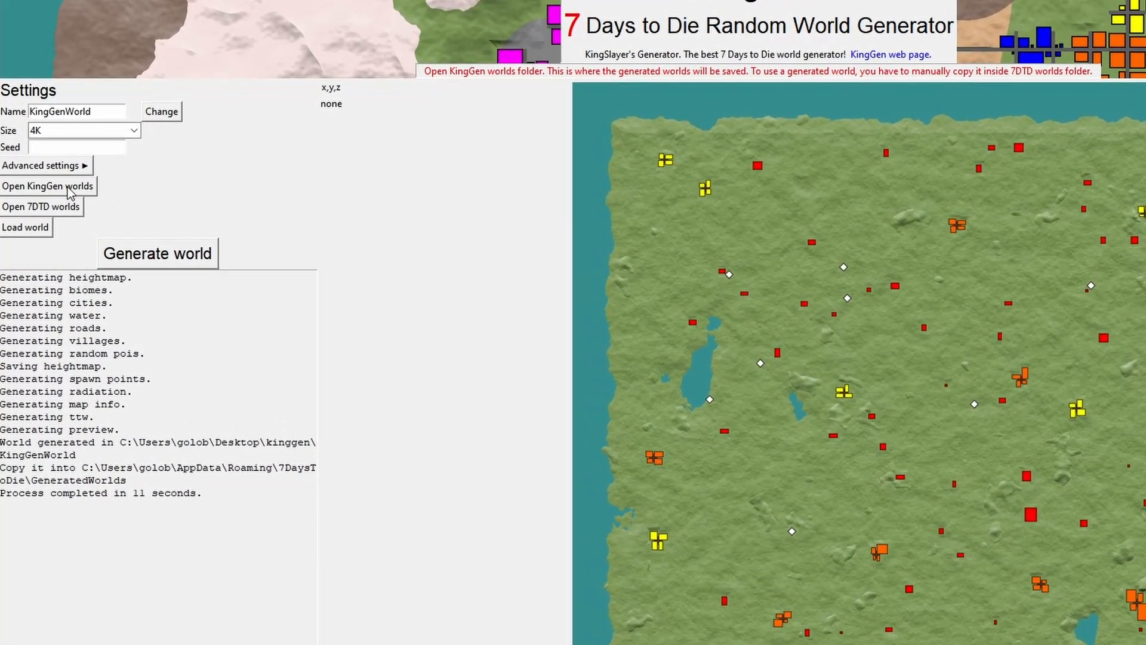
# Open the heightmap PNG from the generated KingGenWorld folder in GIMP
pyautogui.click(71, 191)
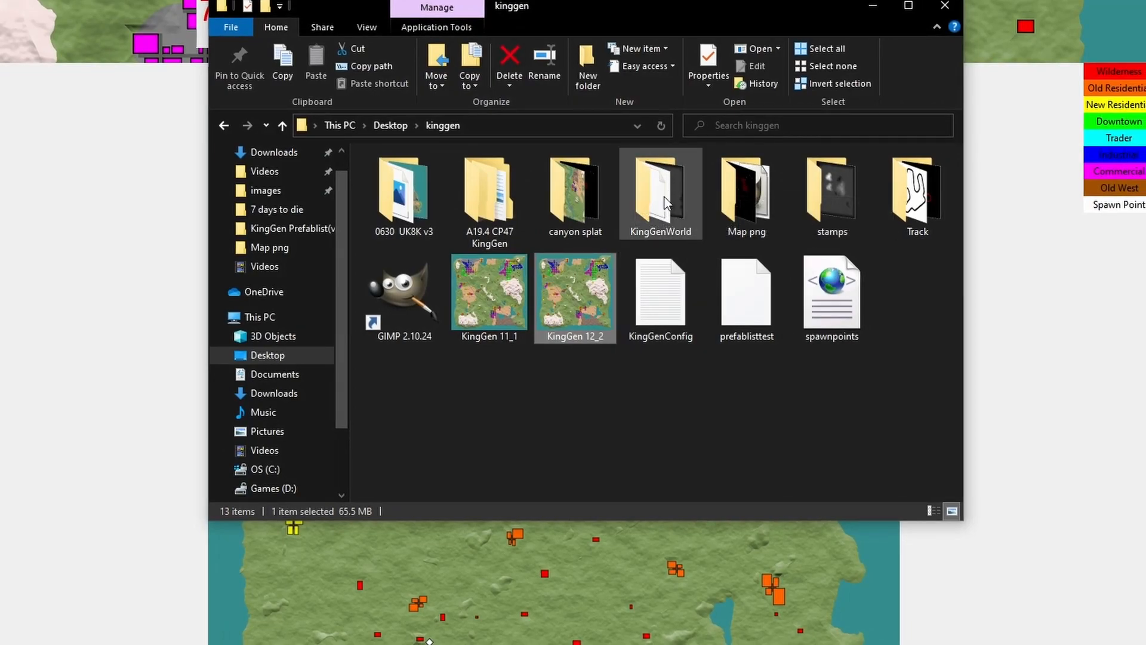
pyautogui.doubleClick(664, 196)
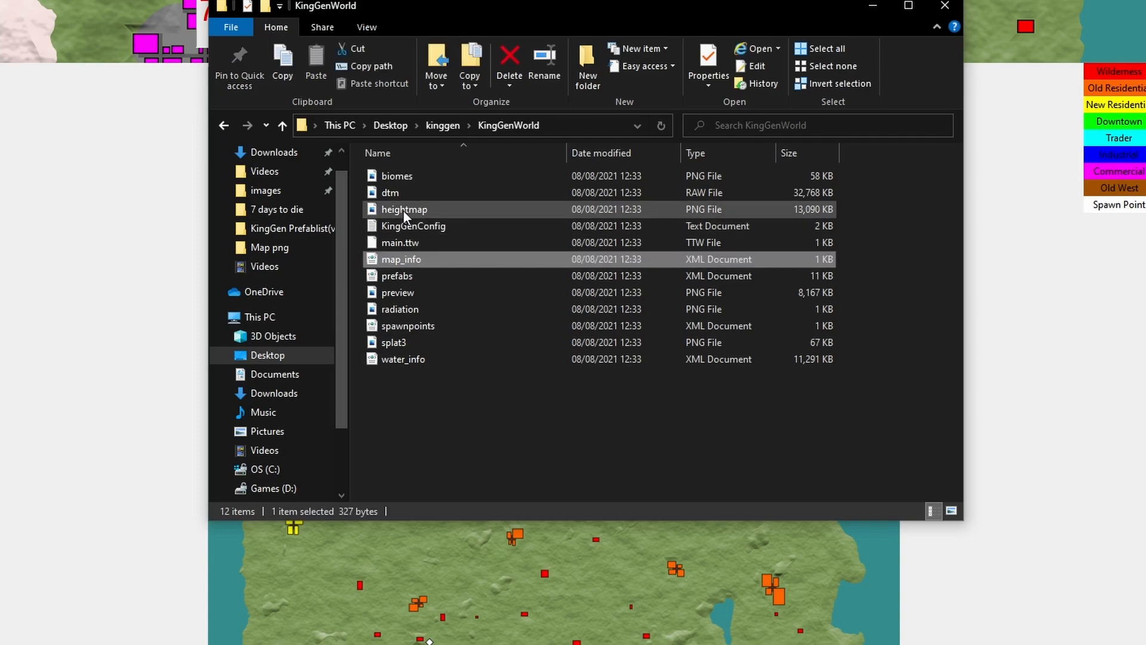
pyautogui.rightClick(404, 210)
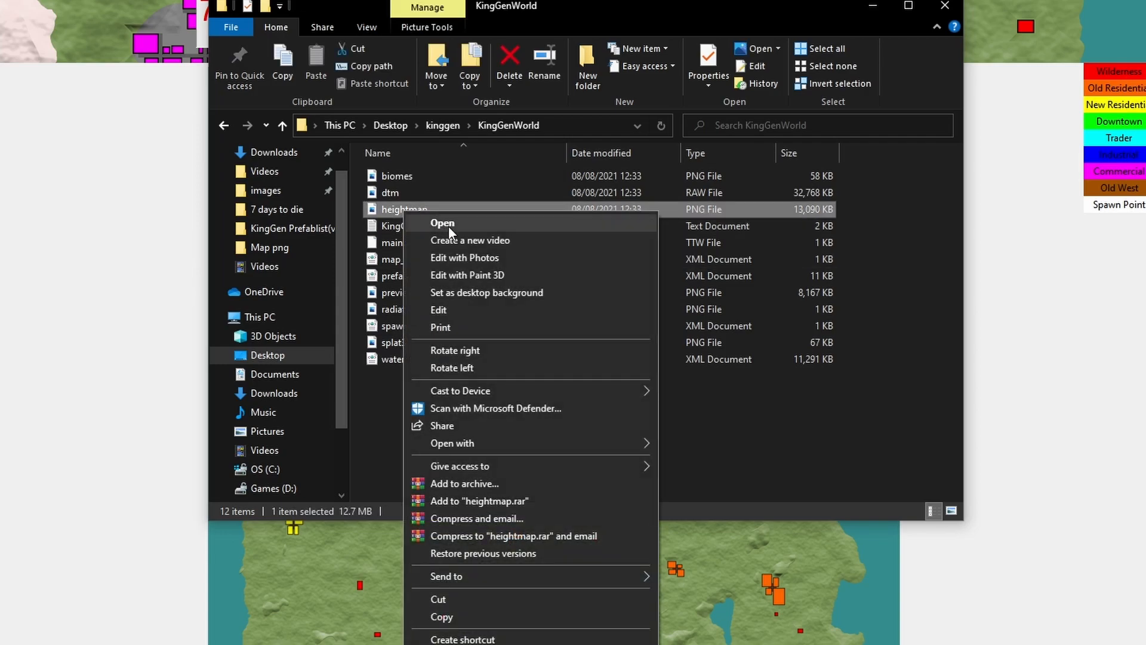
pyautogui.moveTo(449, 442)
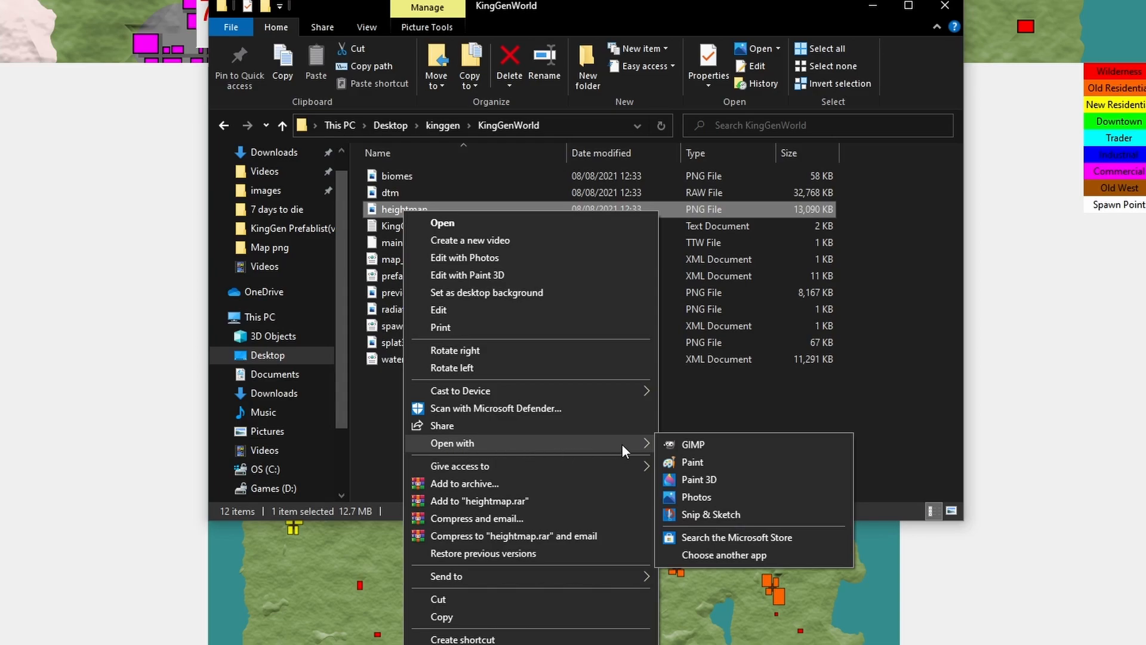
pyautogui.click(686, 443)
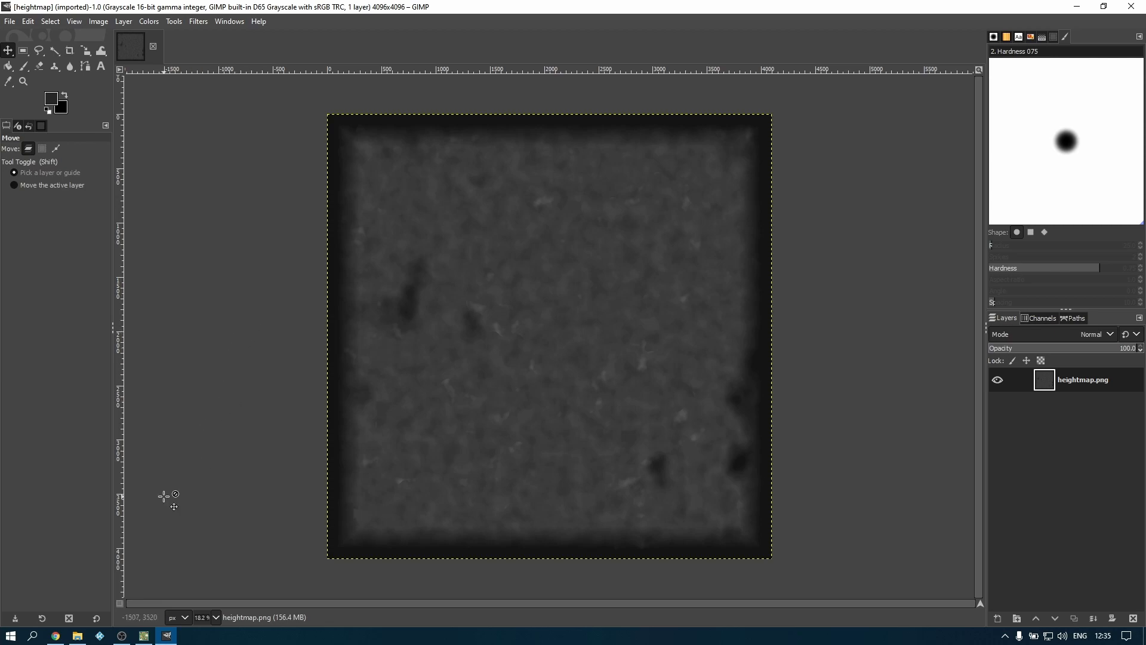
# Switch to Tangram Heightmapper in Chrome, frame the cratered mountain in north-central Africa full-screen, and export its heightmap
pyautogui.click(54, 636)
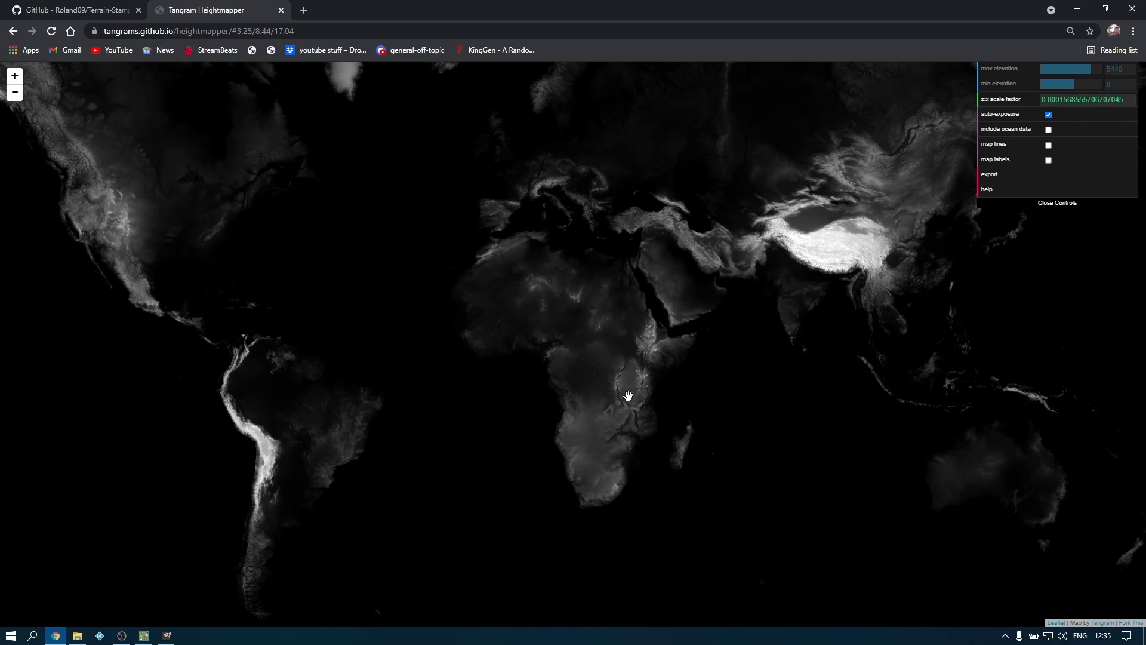
pyautogui.scroll(6, 588, 336)
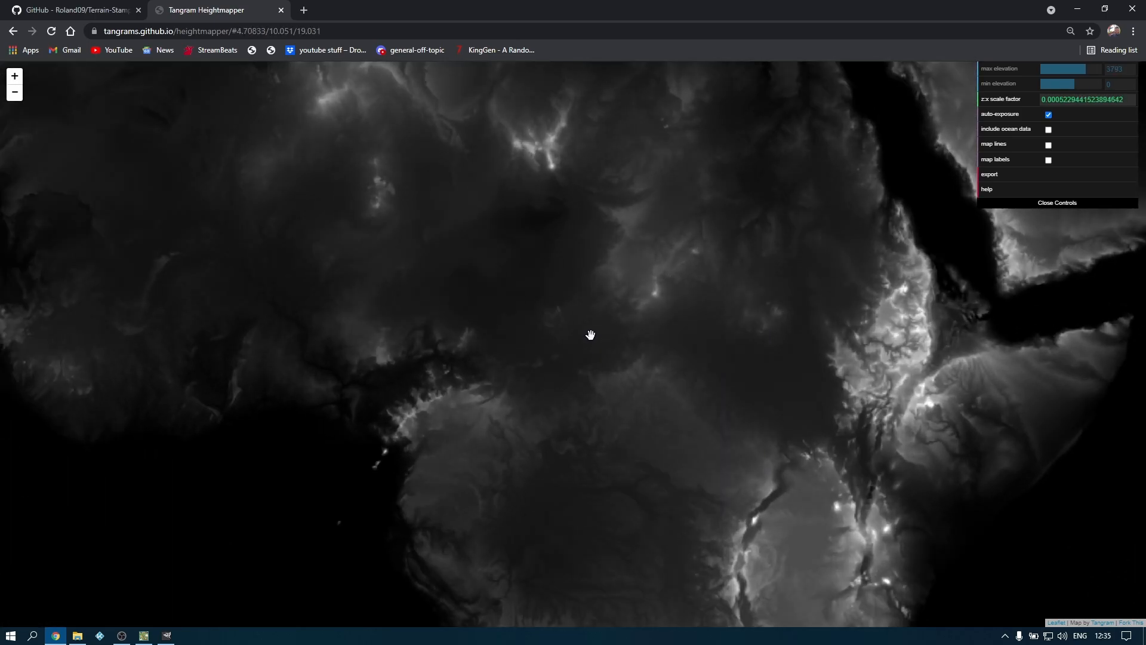
pyautogui.scroll(8, 645, 358)
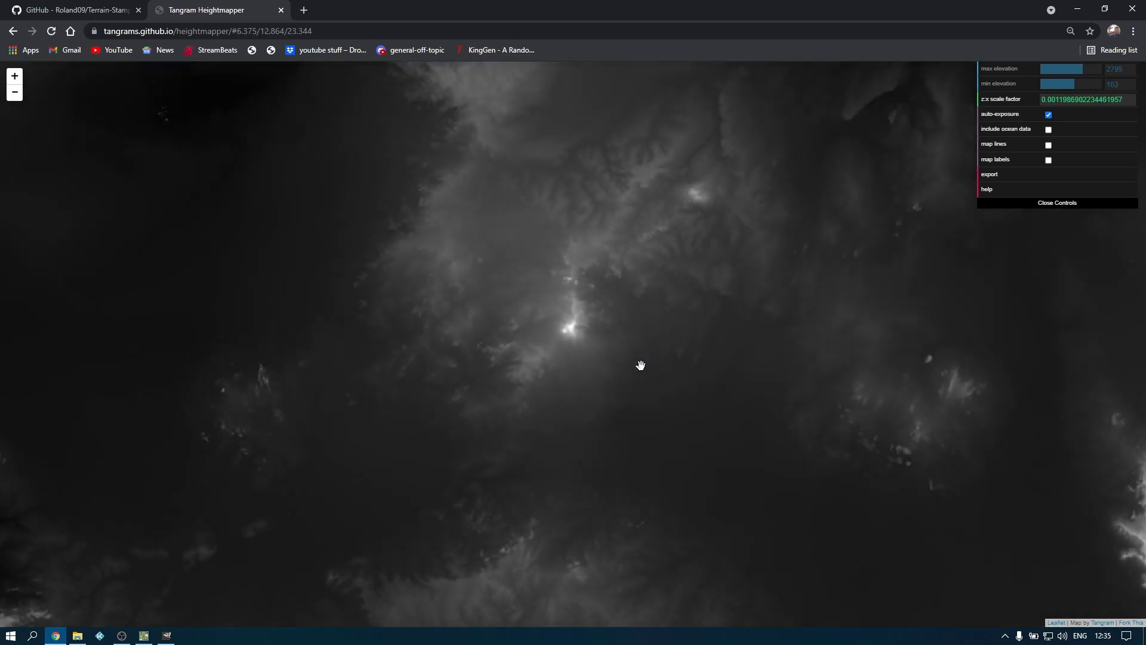
pyautogui.moveTo(601, 347); pyautogui.dragTo(717, 350)
pyautogui.scroll(3, 676, 343)
pyautogui.scroll(6, 676, 341)
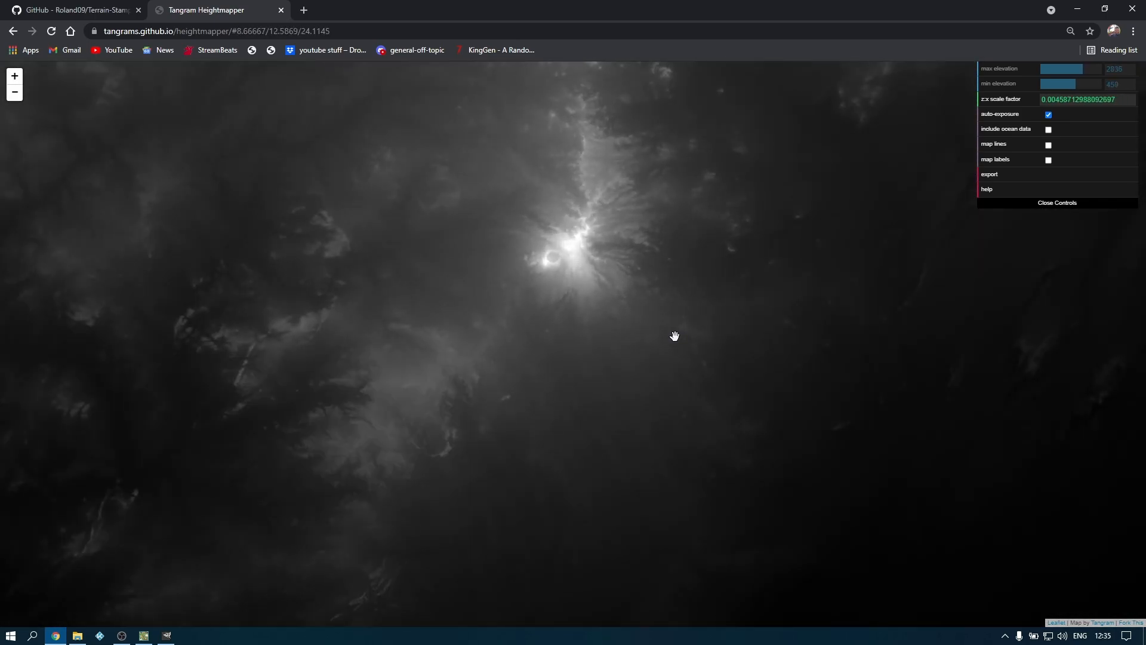
pyautogui.moveTo(667, 257); pyautogui.dragTo(655, 390)
pyautogui.scroll(1, 640, 340)
pyautogui.moveTo(627, 330); pyautogui.dragTo(739, 360)
pyautogui.scroll(3, 712, 371)
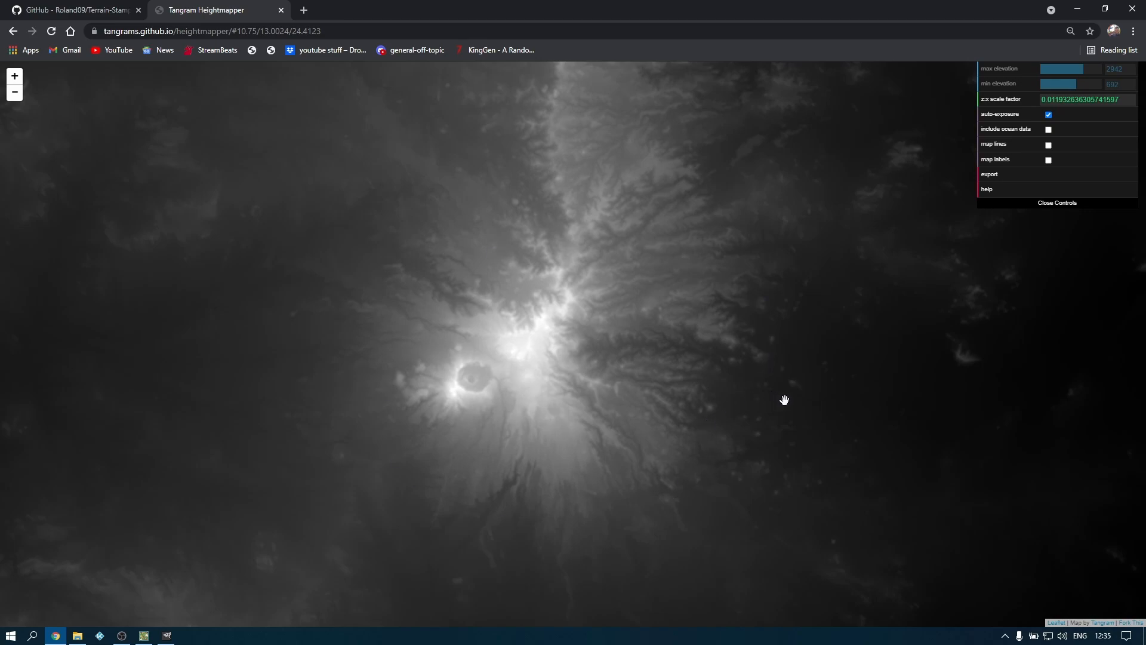
pyautogui.press('F11')
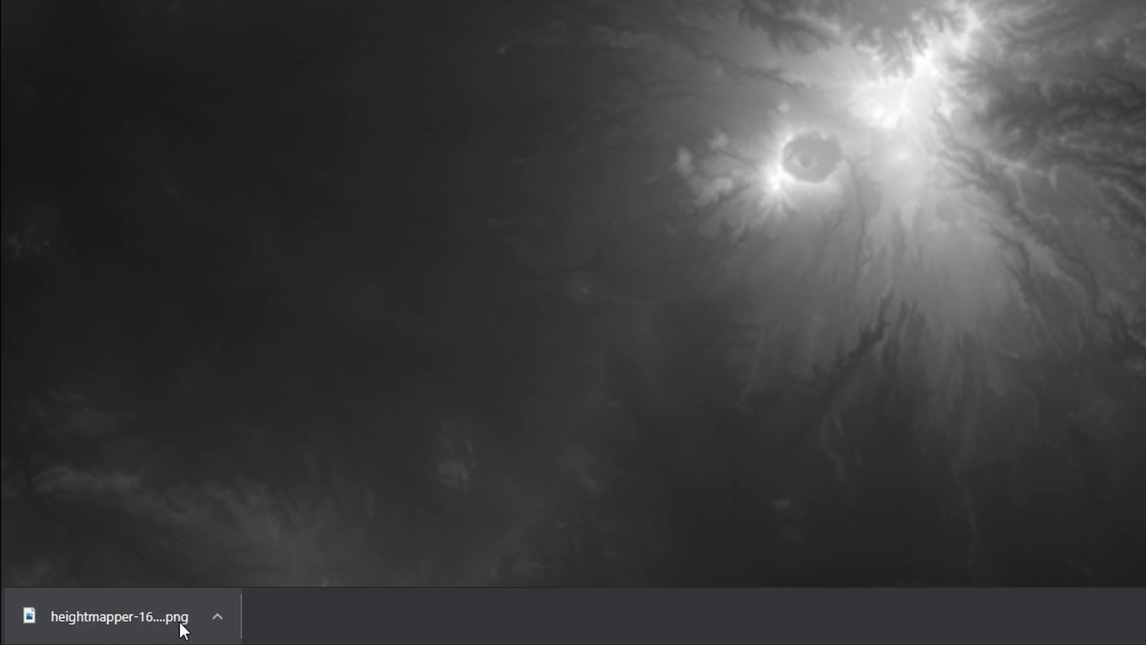
# Show the exported heightmapper PNG in its download folder and open it in GIMP
pyautogui.click(217, 617)
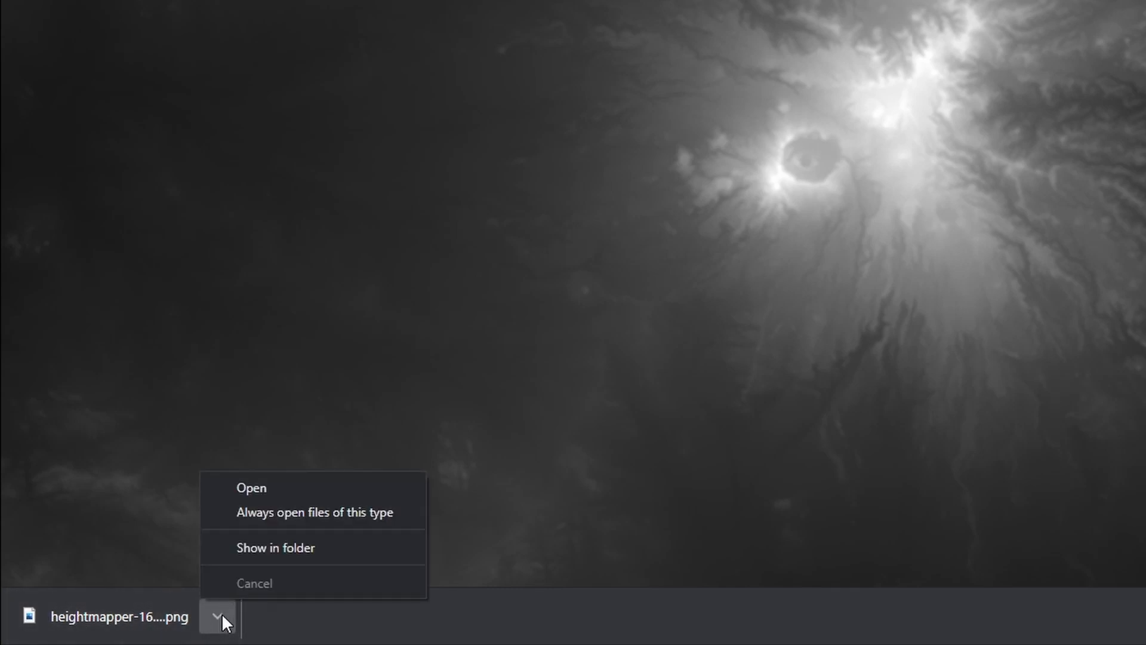
pyautogui.click(263, 546)
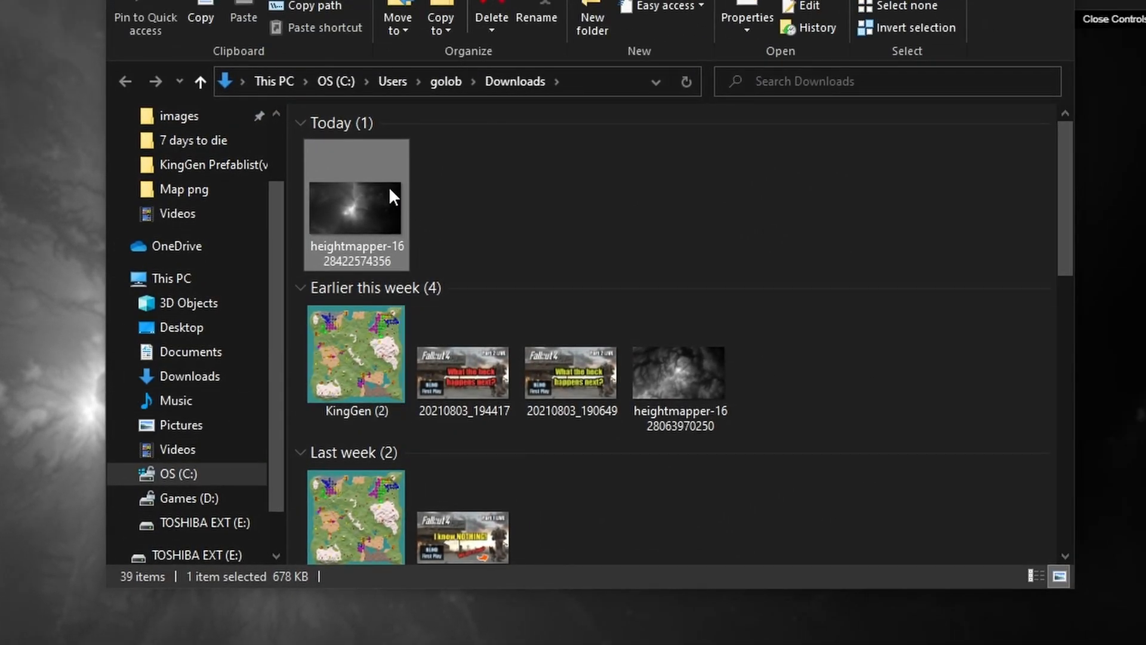
pyautogui.moveTo(364, 206)
pyautogui.rightClick(361, 206)
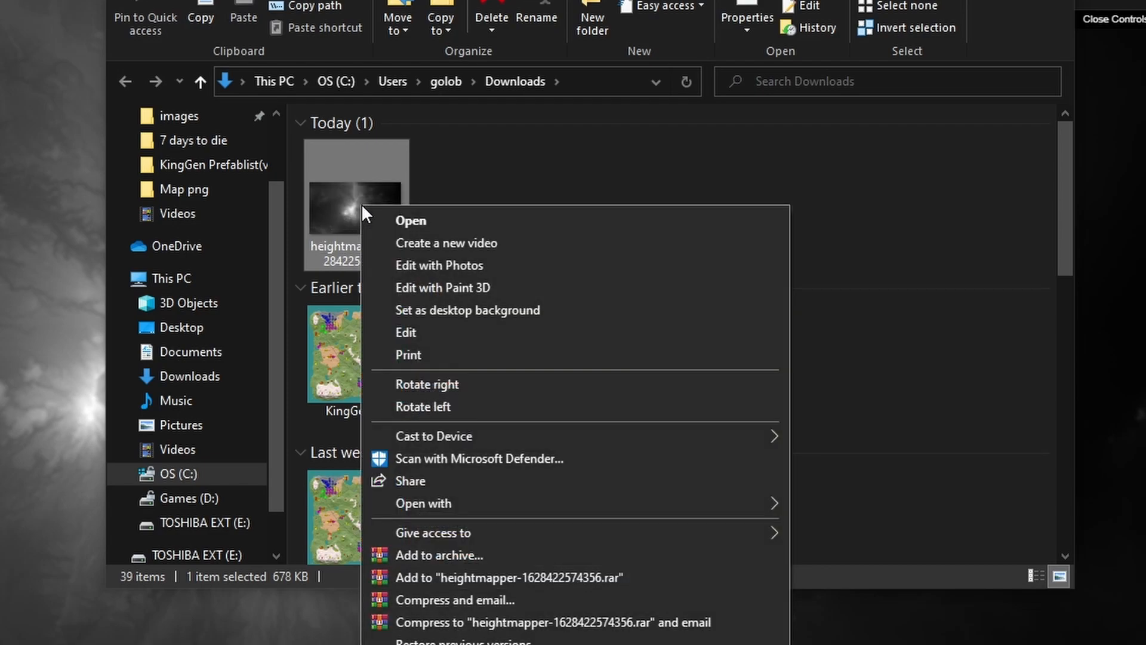
pyautogui.moveTo(429, 503)
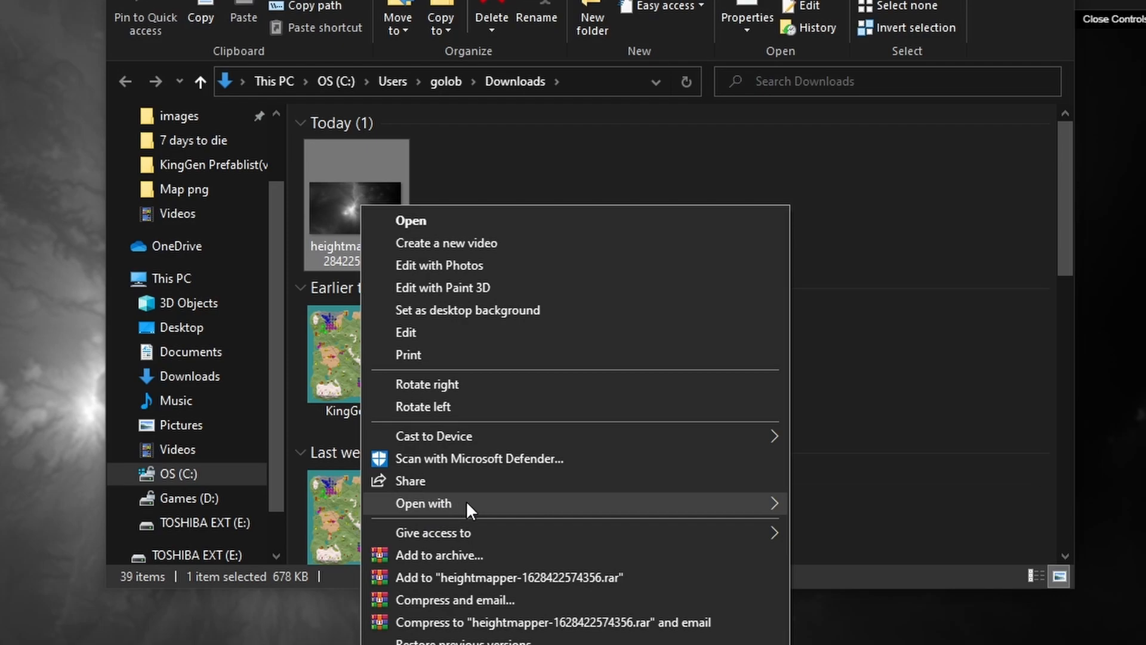
pyautogui.click(836, 505)
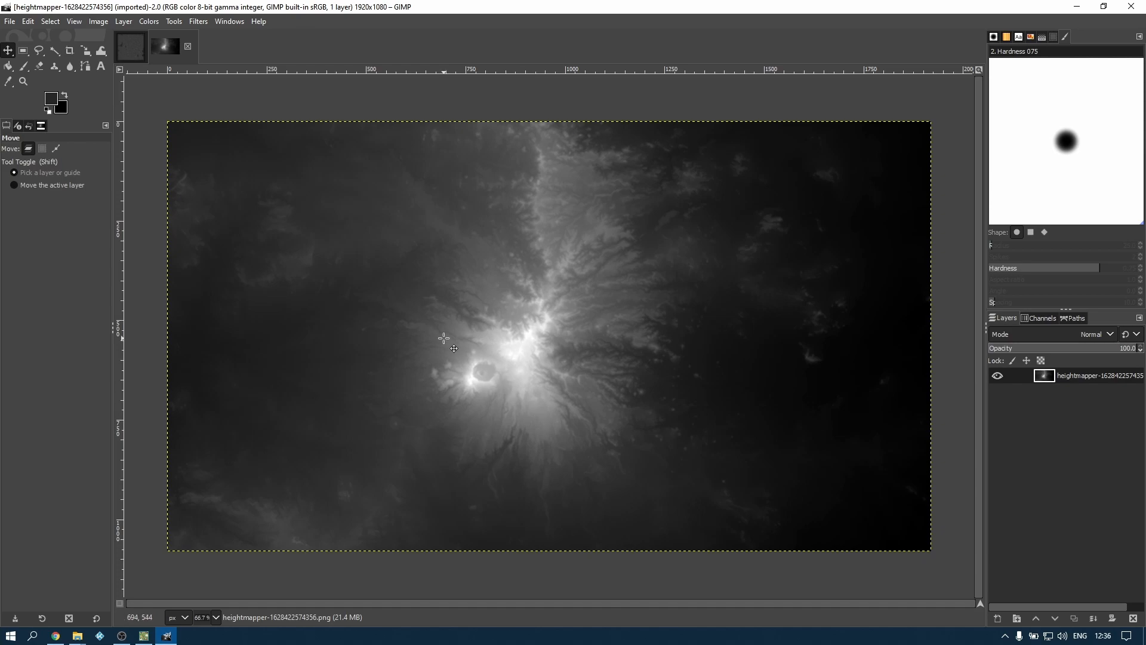
# Compare the world heightmap with the mountain image, and set up Free Select on the mountain image with feathered edges and radius 100
pyautogui.click(139, 48)
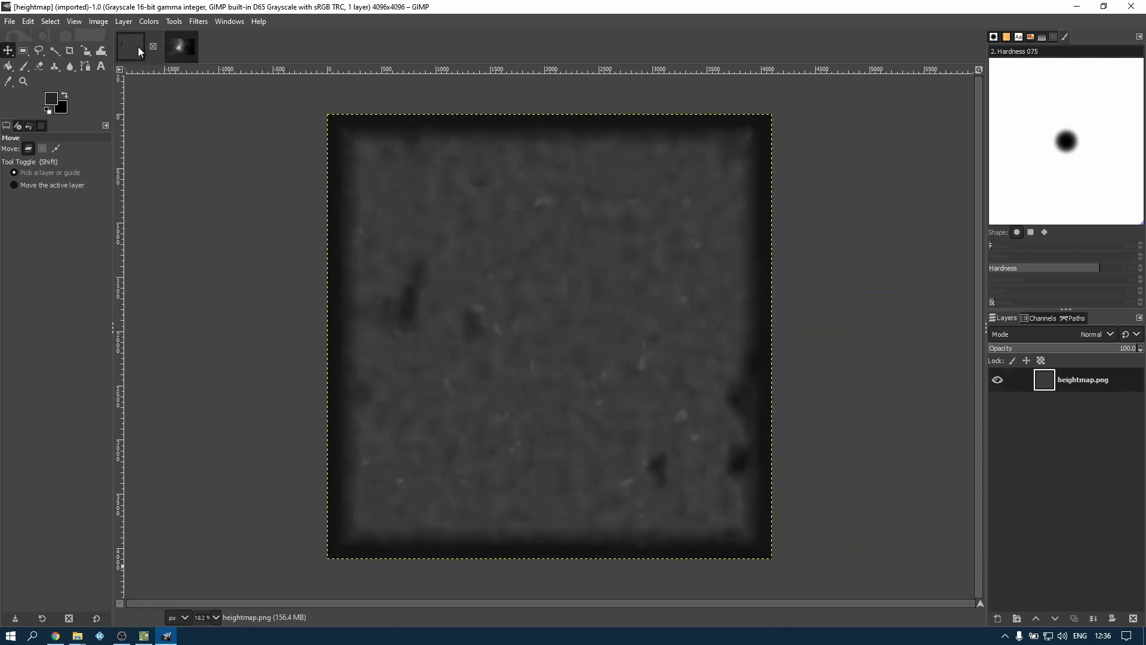
pyautogui.click(182, 47)
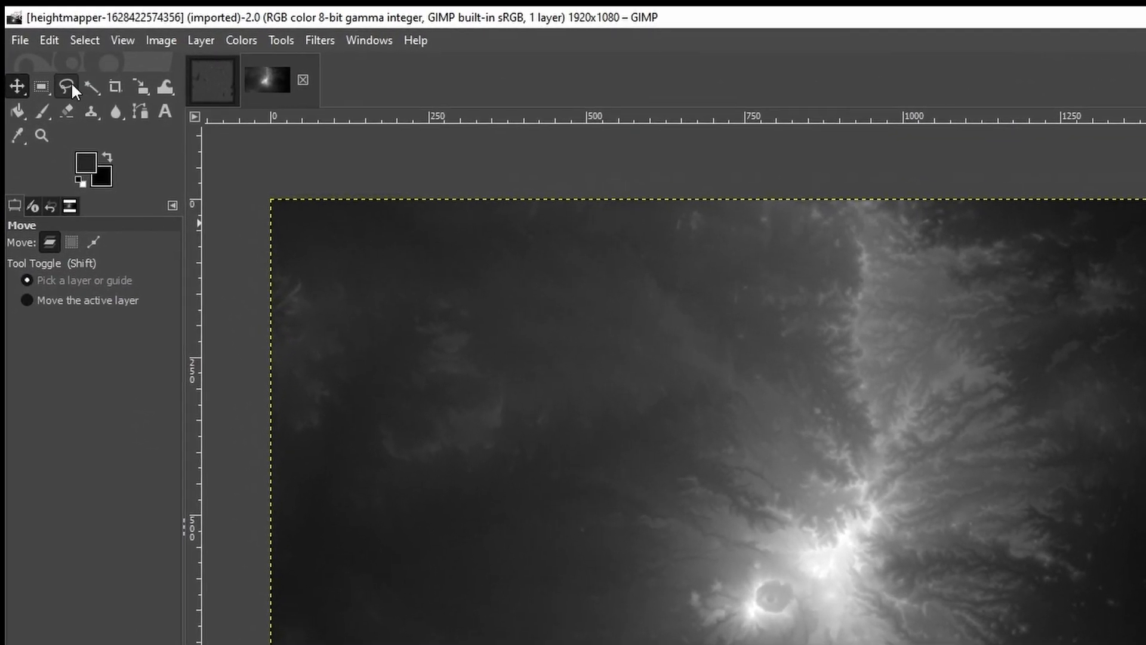
pyautogui.click(66, 84)
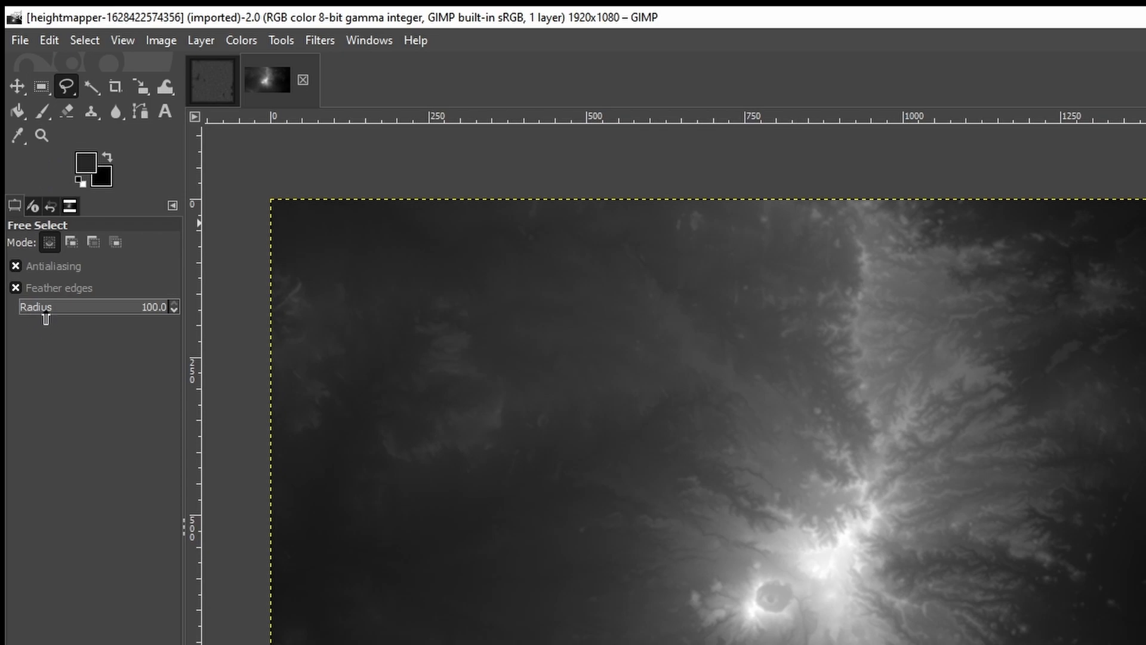
pyautogui.click(18, 287)
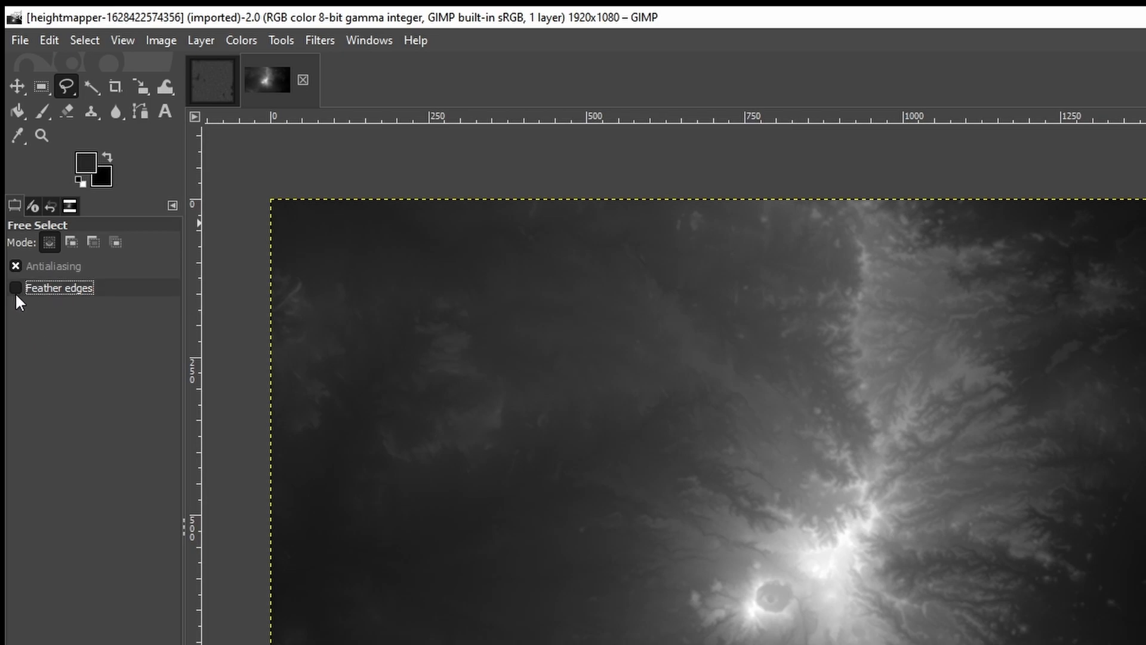
pyautogui.click(15, 287)
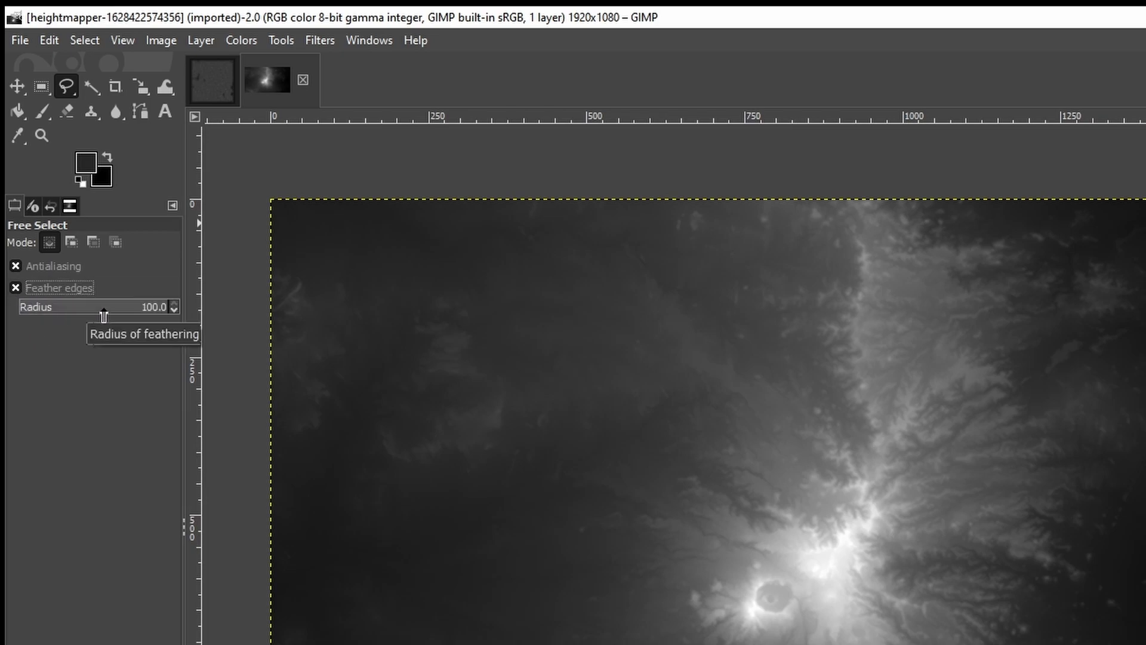
pyautogui.moveTo(85, 309); pyautogui.dragTo(191, 316)
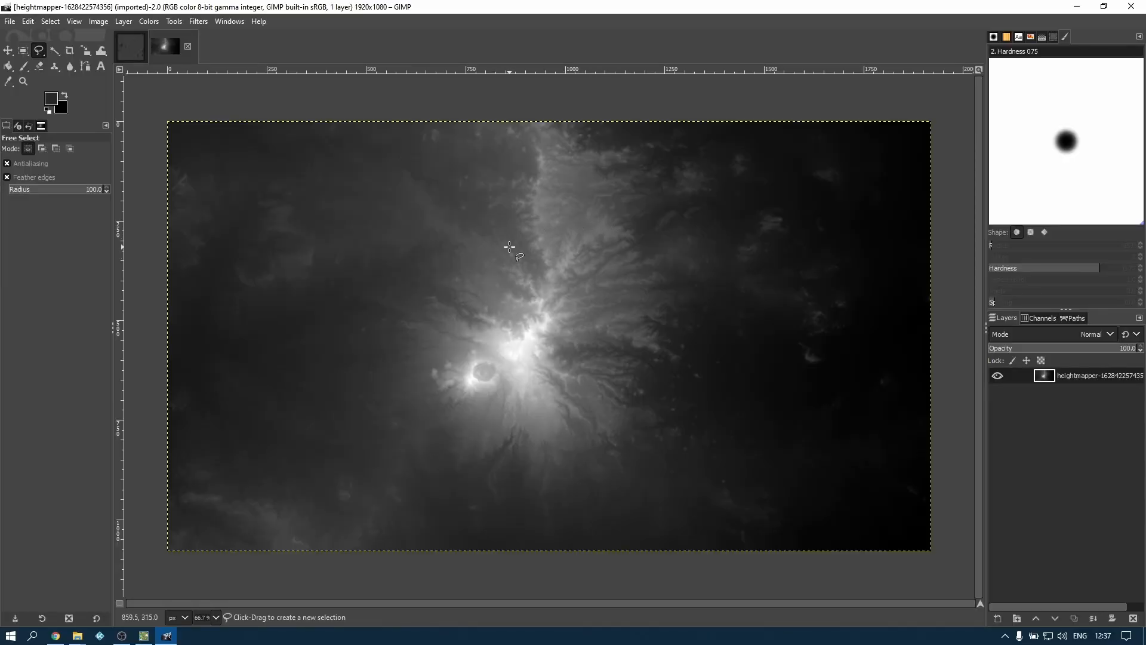
# Outline the cratered mountain and its surrounding ridges with a closed freehand selection
pyautogui.moveTo(606, 228)
pyautogui.mouseDown()
pyautogui.moveTo(526, 207)
pyautogui.moveTo(497, 219)
pyautogui.moveTo(470, 269)
pyautogui.moveTo(409, 304)
pyautogui.moveTo(397, 327)
pyautogui.moveTo(404, 409)
pyautogui.moveTo(457, 437)
pyautogui.moveTo(587, 433)
pyautogui.moveTo(615, 406)
pyautogui.moveTo(602, 374)
pyautogui.moveTo(609, 346)
pyautogui.moveTo(677, 313)
pyautogui.moveTo(665, 279)
pyautogui.moveTo(611, 232)
pyautogui.mouseUp()
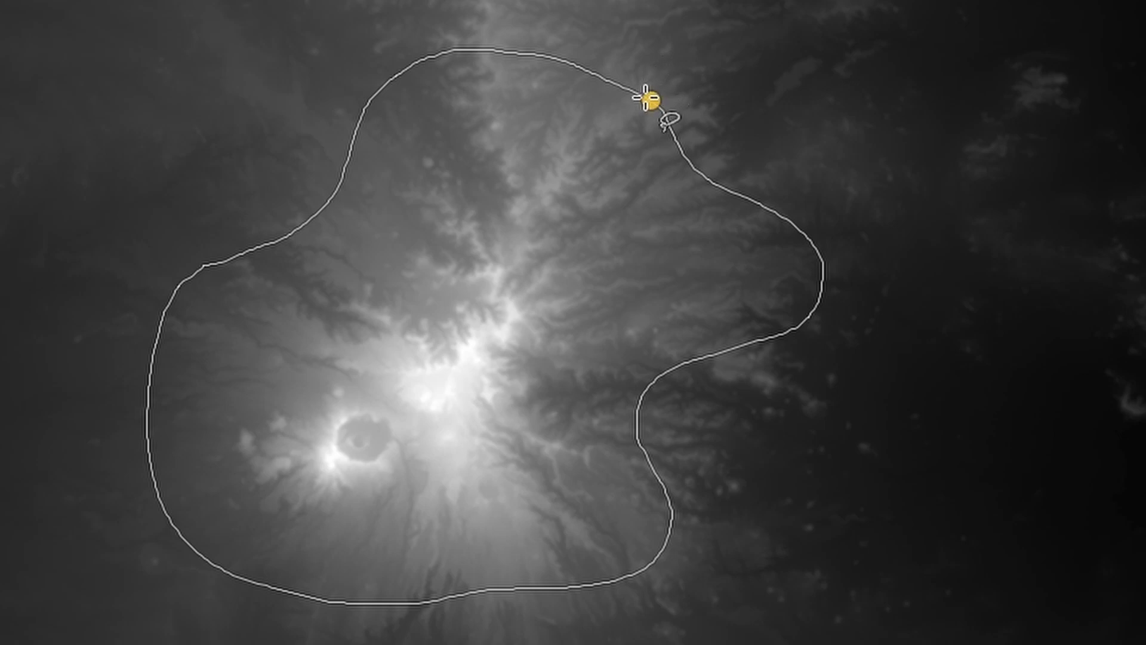
pyautogui.click(647, 98)
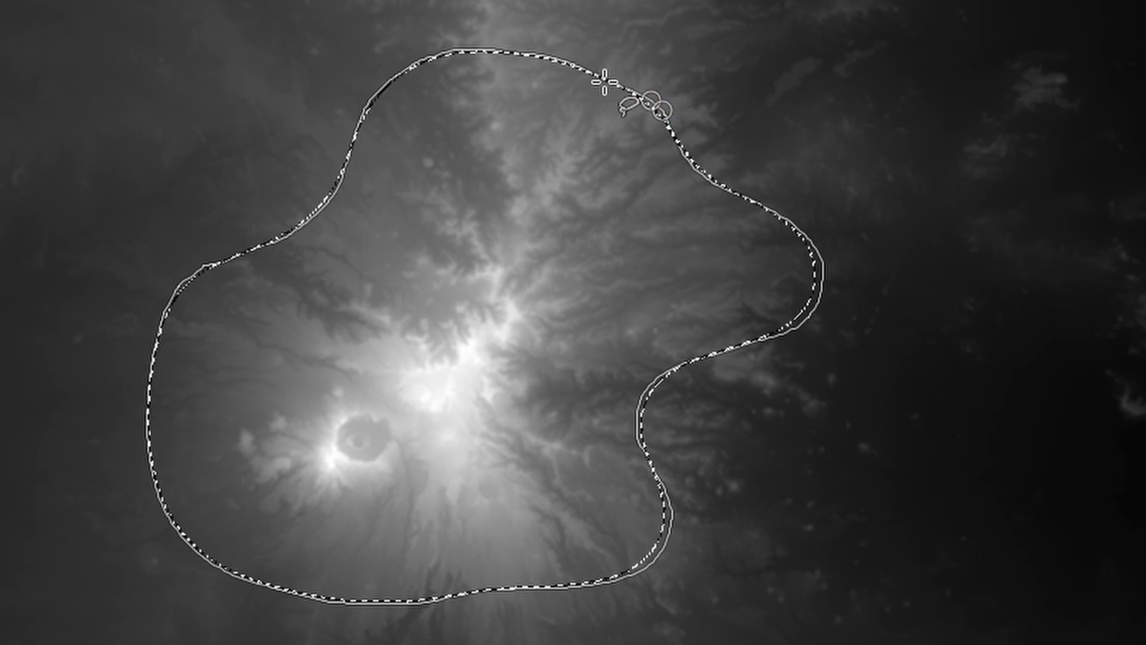
pyautogui.press('Return')
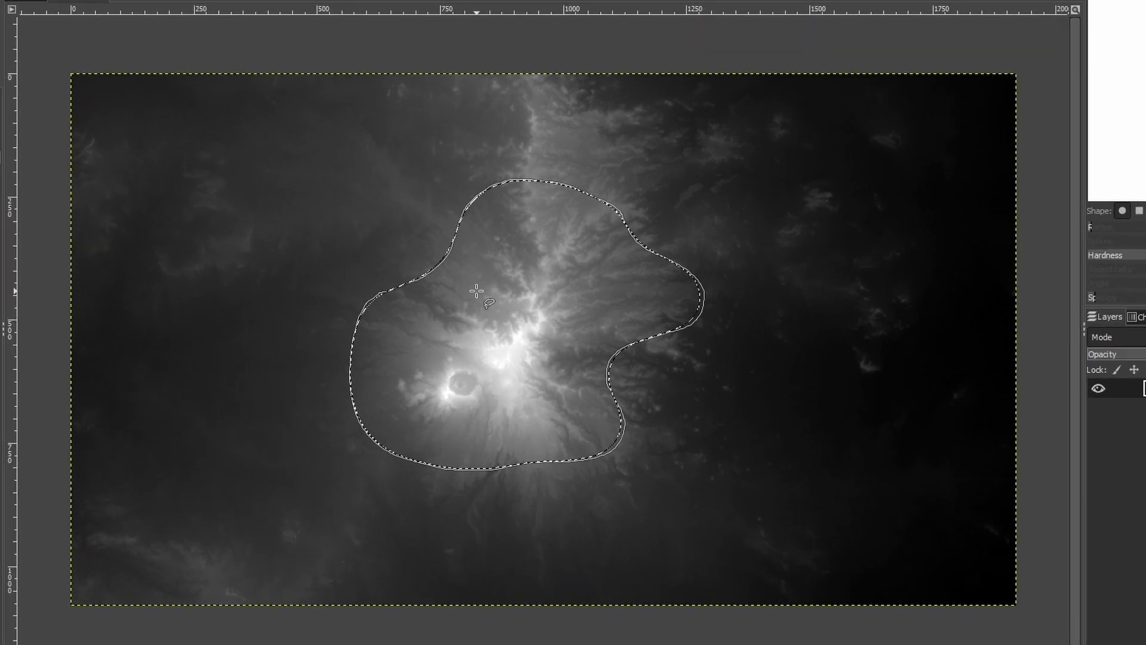
# Invert the selection, delete the terrain surrounding the mountain to transparency, and clear the selection
pyautogui.rightClick(495, 297)
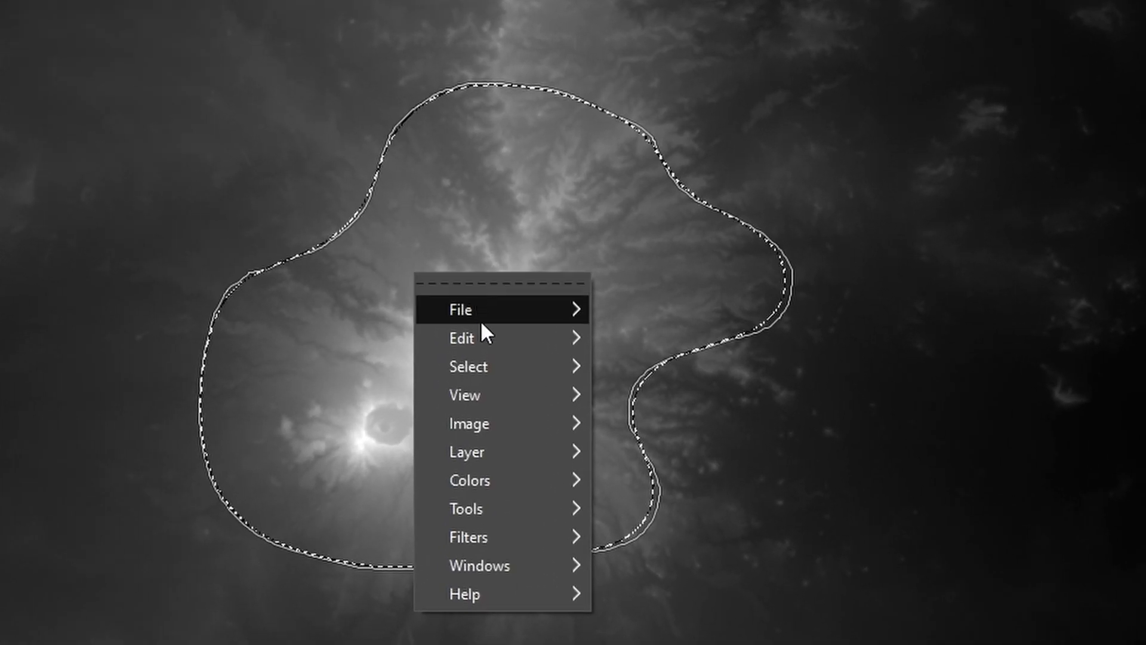
pyautogui.moveTo(481, 370)
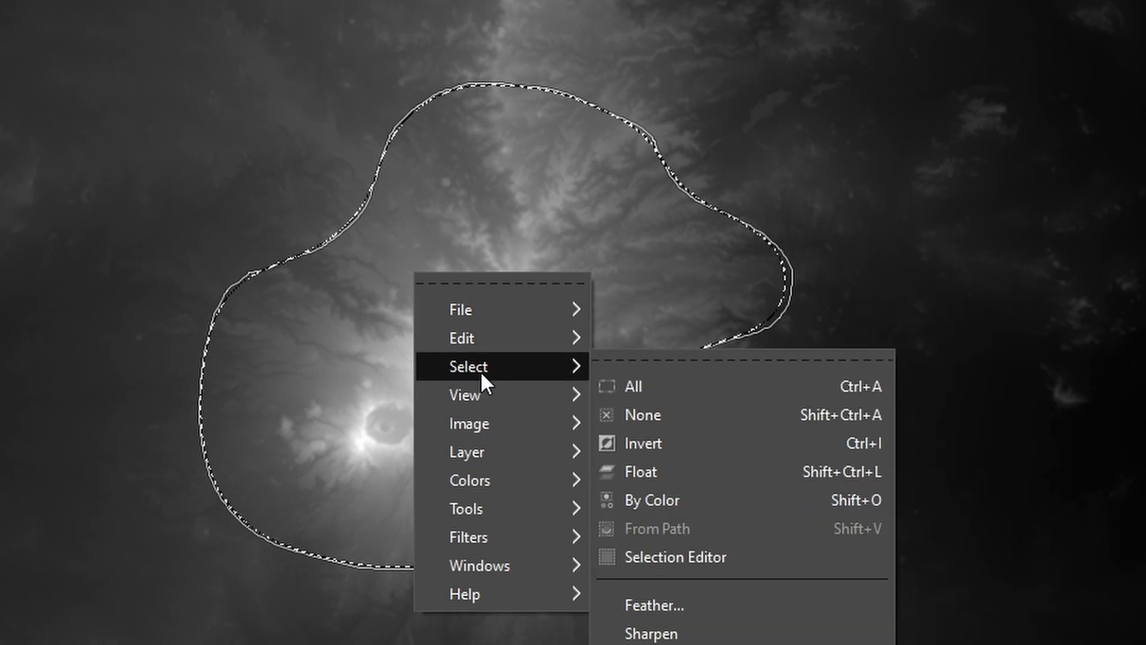
pyautogui.click(636, 446)
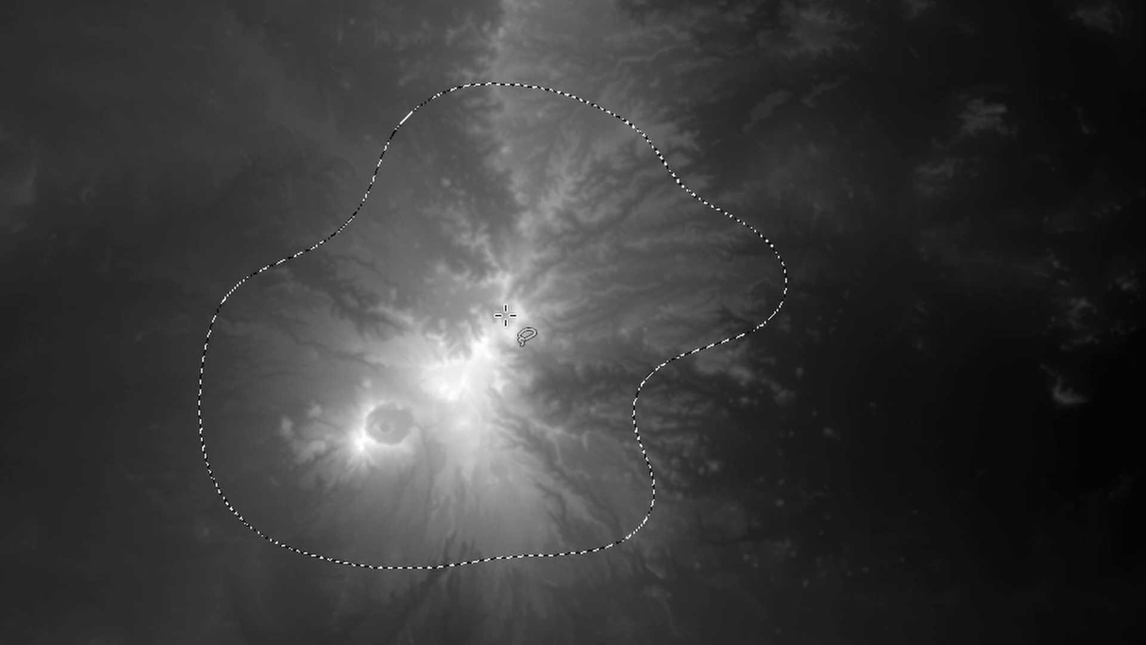
pyautogui.press('Delete')
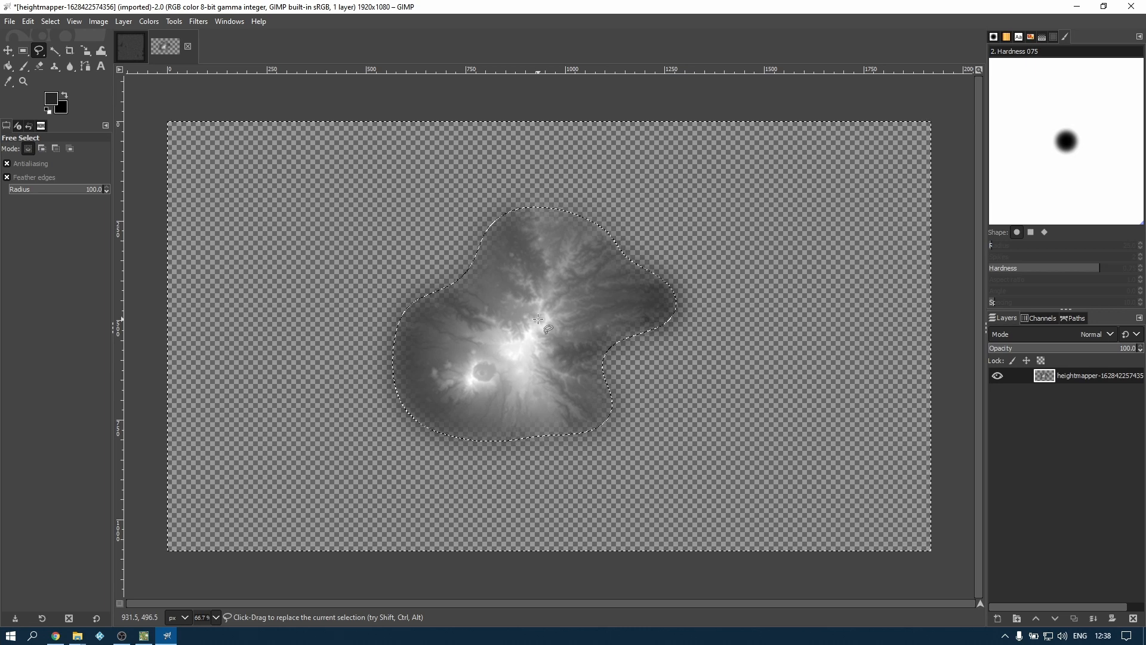
pyautogui.rightClick(501, 278)
pyautogui.moveTo(532, 325)
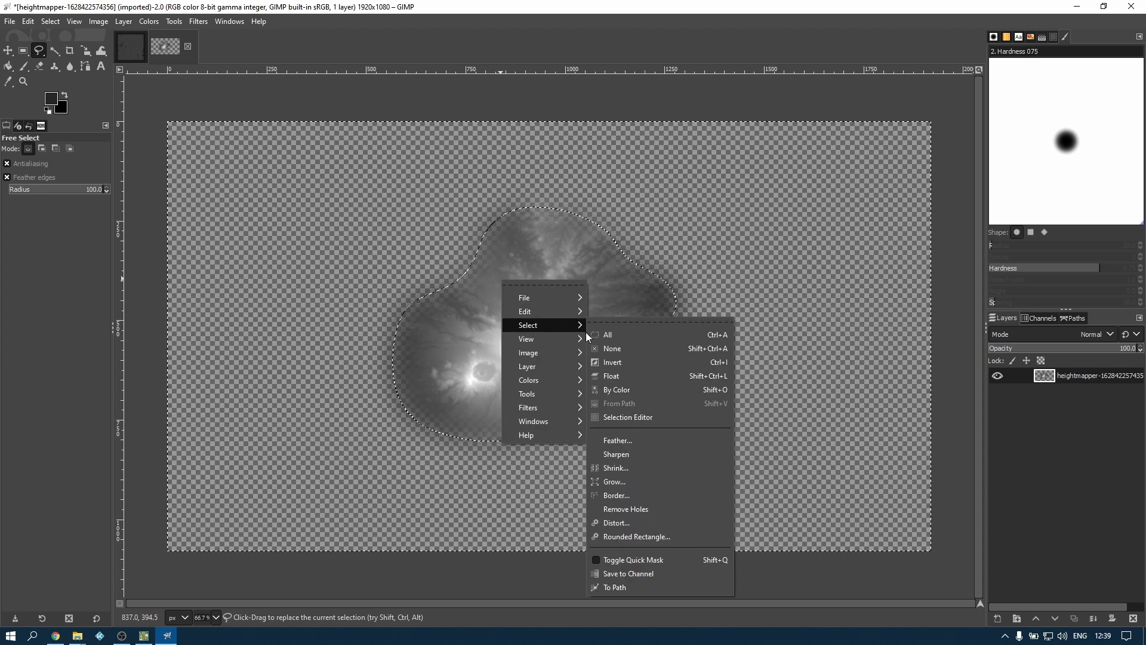
pyautogui.click(621, 351)
# Apply Color to Alpha to the mountain layer, using the dark grey sampled from the mountain's eastern edge
pyautogui.scroll(2, 566, 324)
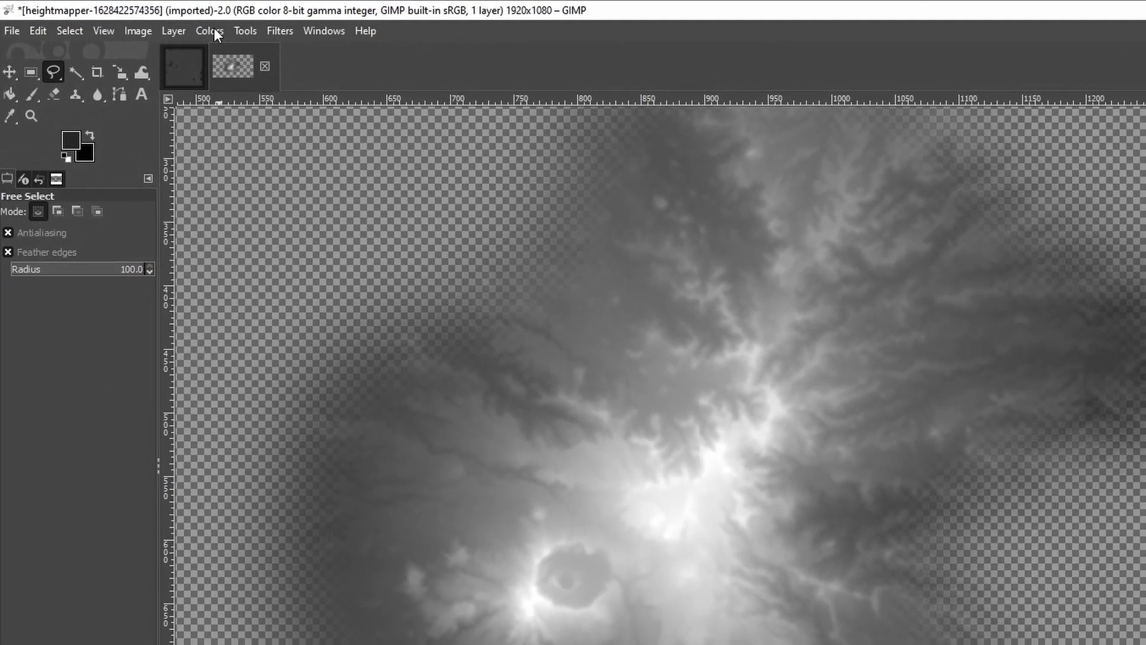
pyautogui.click(191, 27)
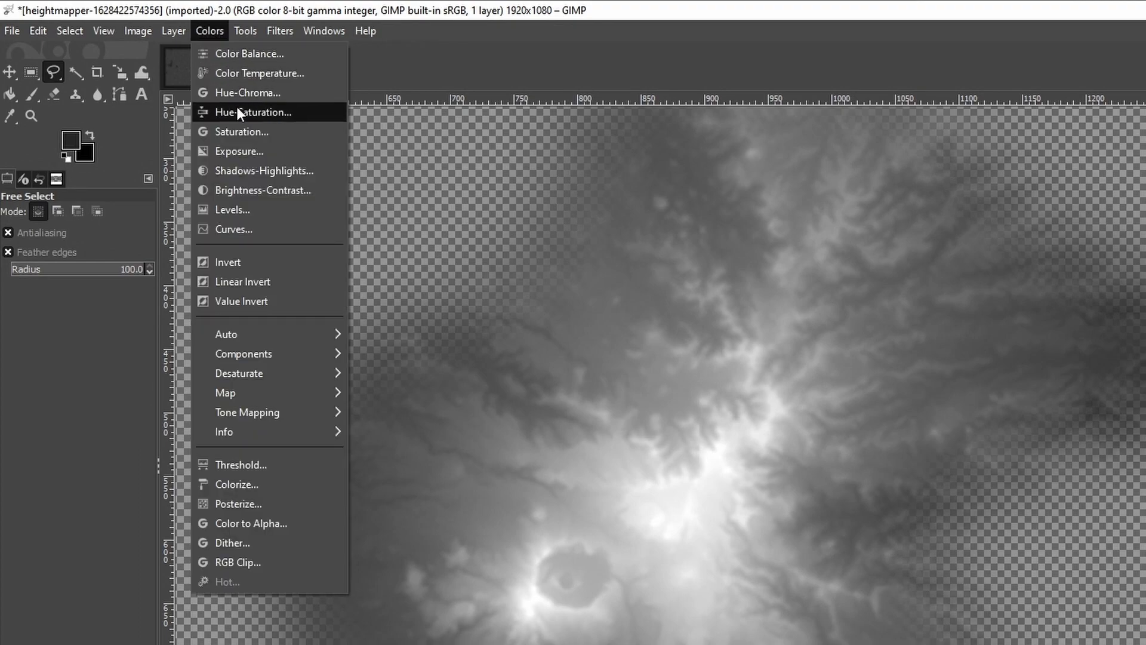
pyautogui.click(266, 524)
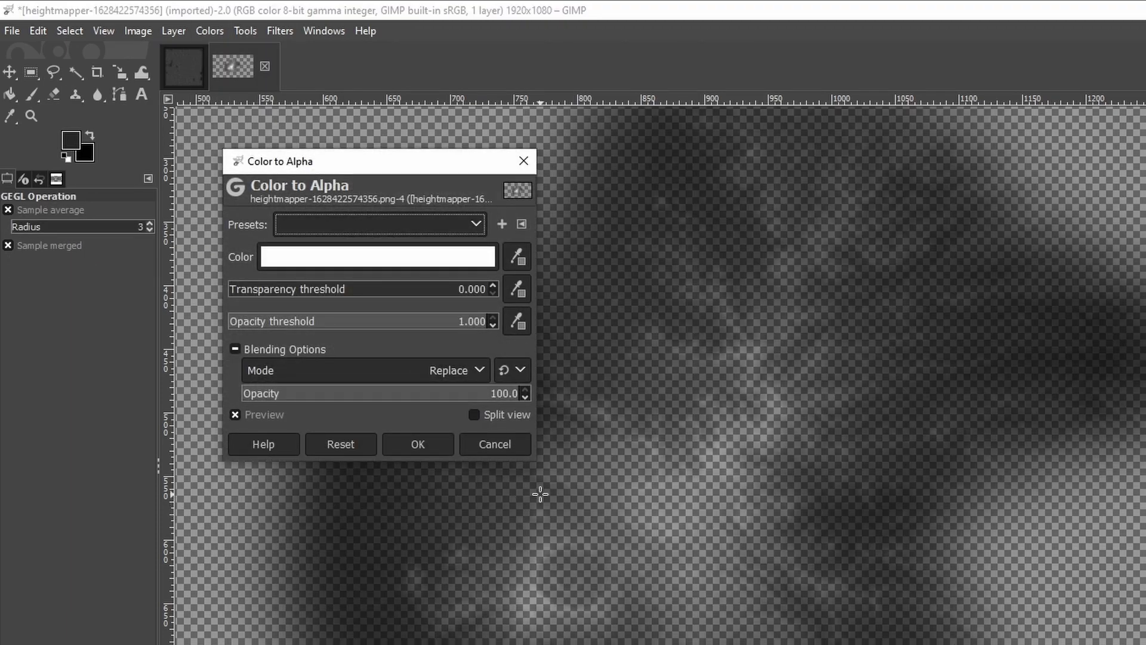
pyautogui.click(235, 414)
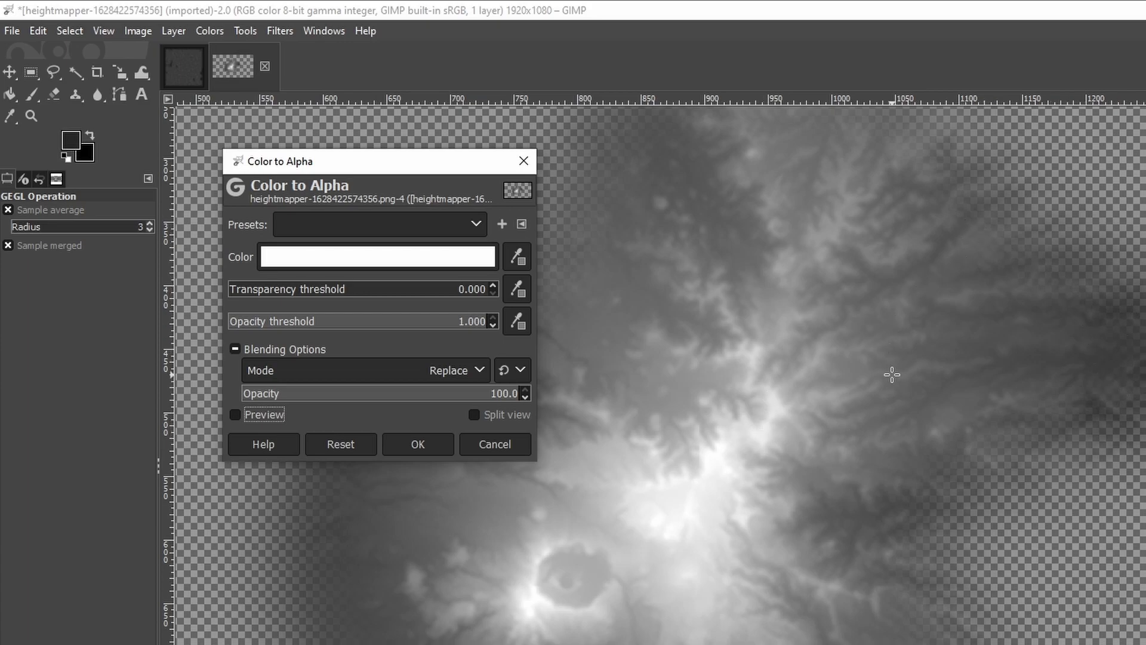
pyautogui.click(517, 257)
pyautogui.click(1126, 311)
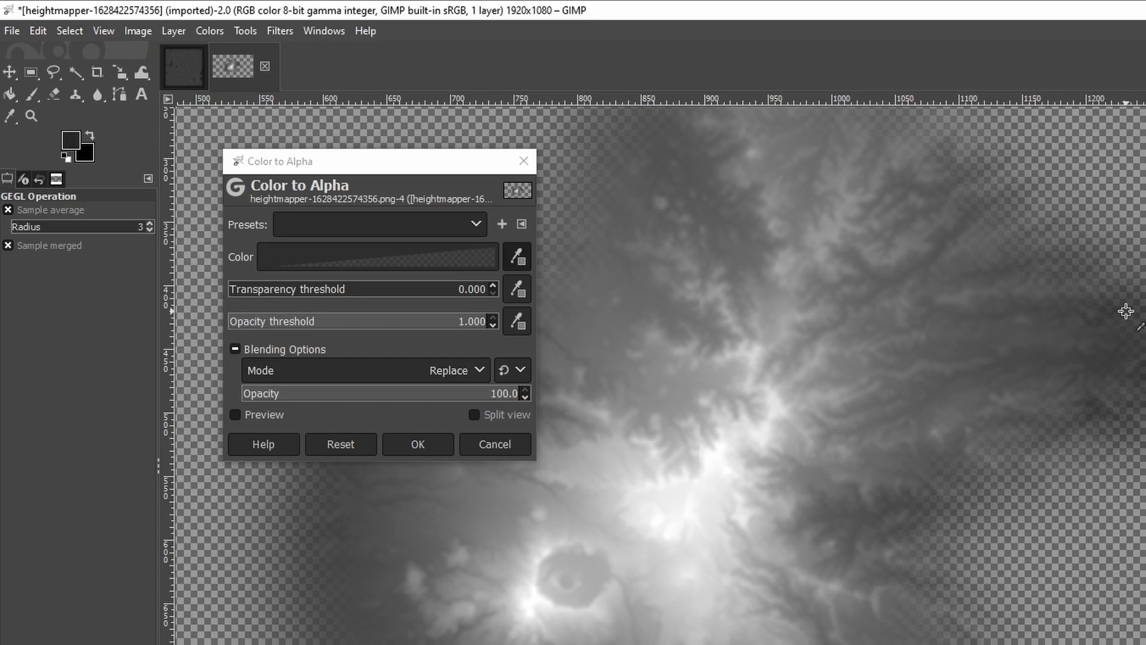
pyautogui.click(236, 414)
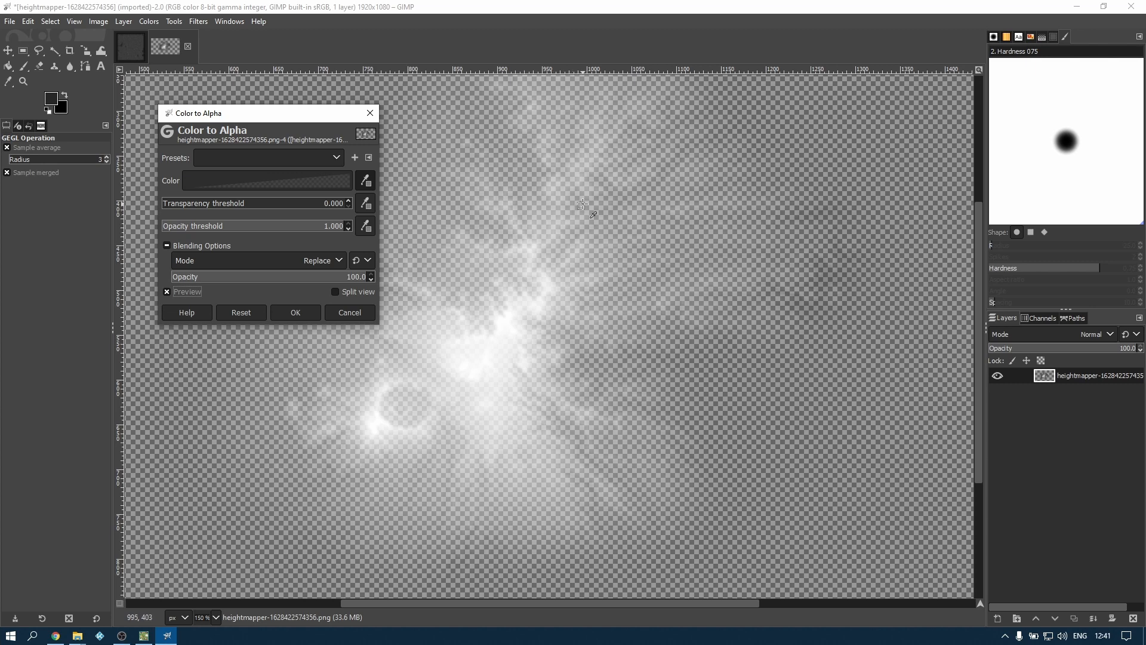
pyautogui.click(295, 312)
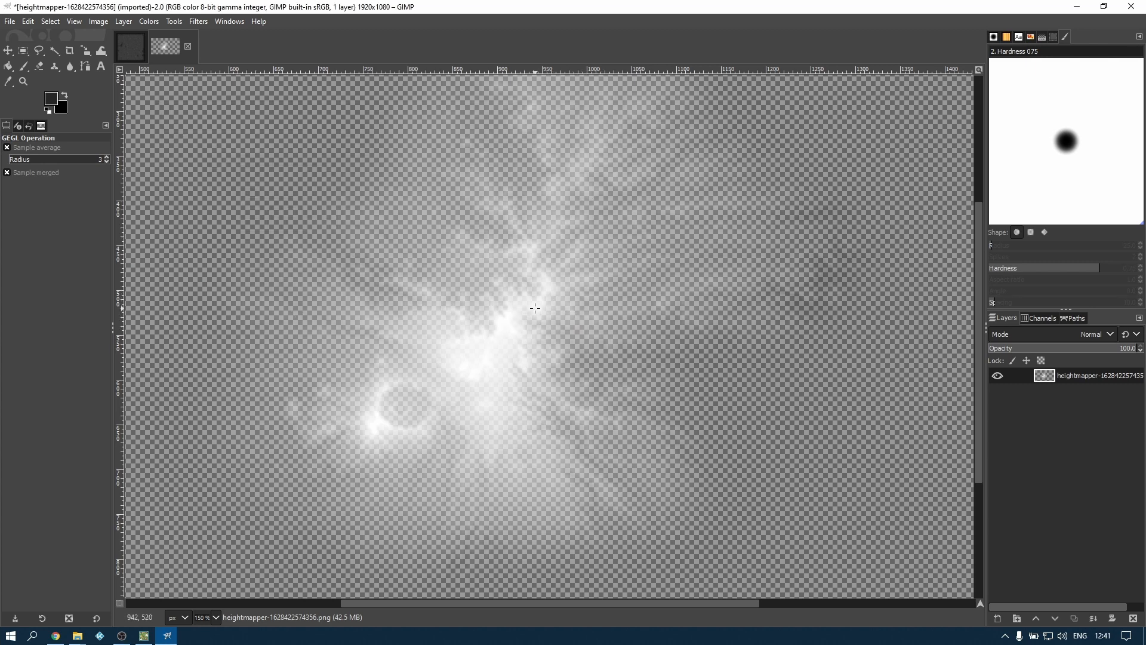
# Crop the mountain image around the remaining terrain to about 936 × 879 px
pyautogui.scroll(-2, 536, 286)
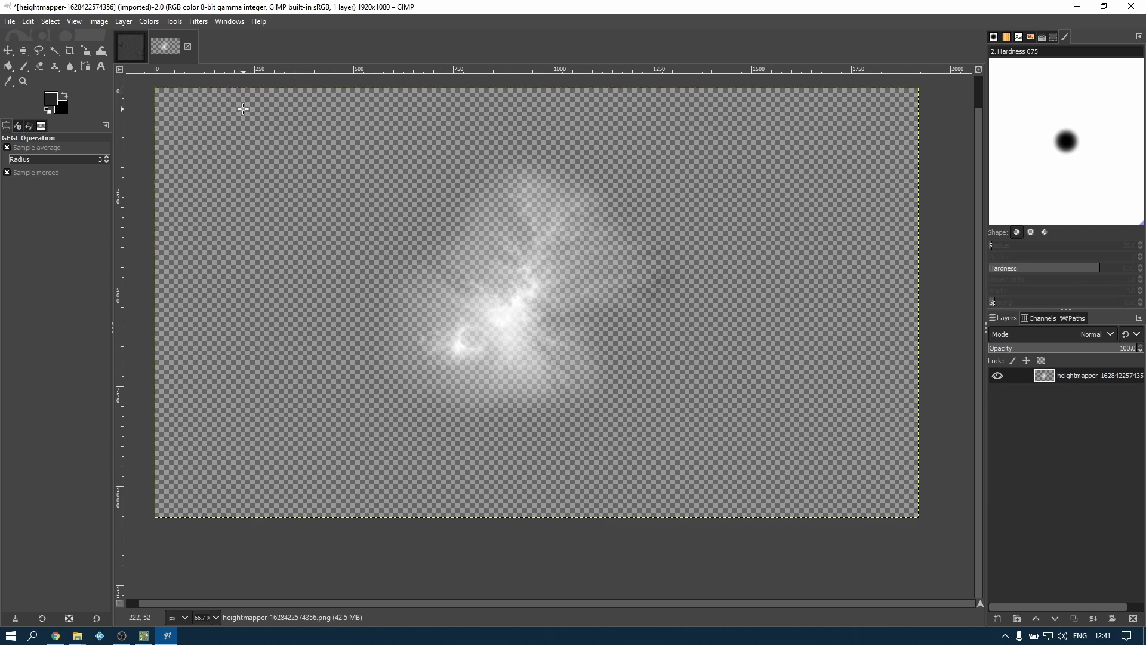
pyautogui.click(70, 51)
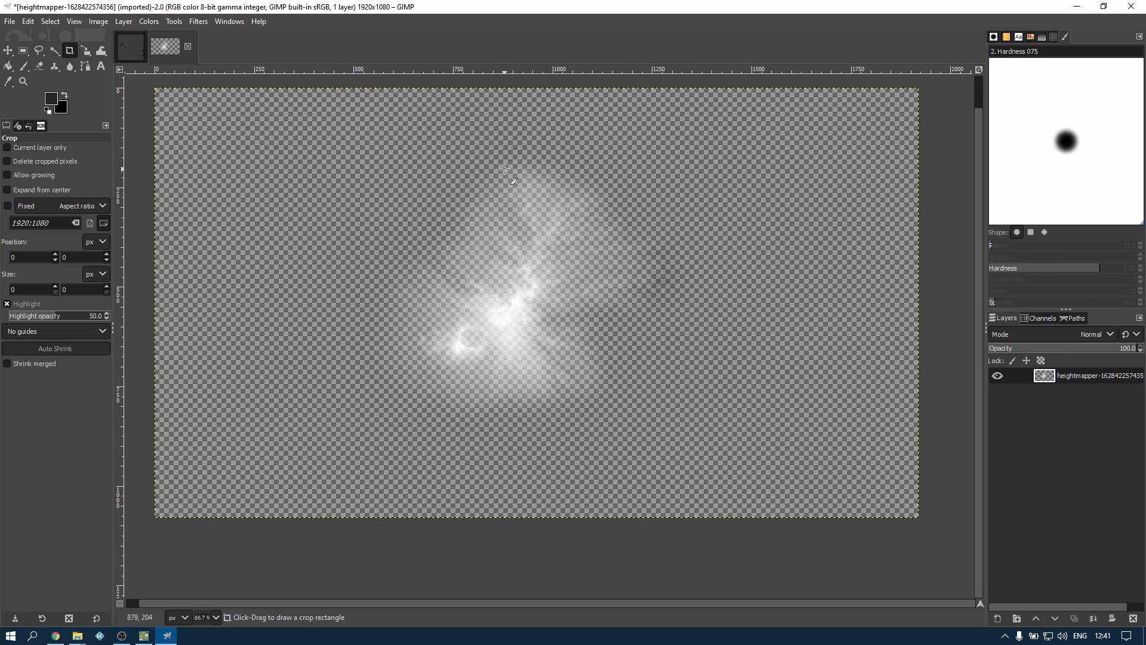
pyautogui.moveTo(345, 115)
pyautogui.mouseDown()
pyautogui.moveTo(538, 310)
pyautogui.moveTo(725, 475)
pyautogui.mouseUp()
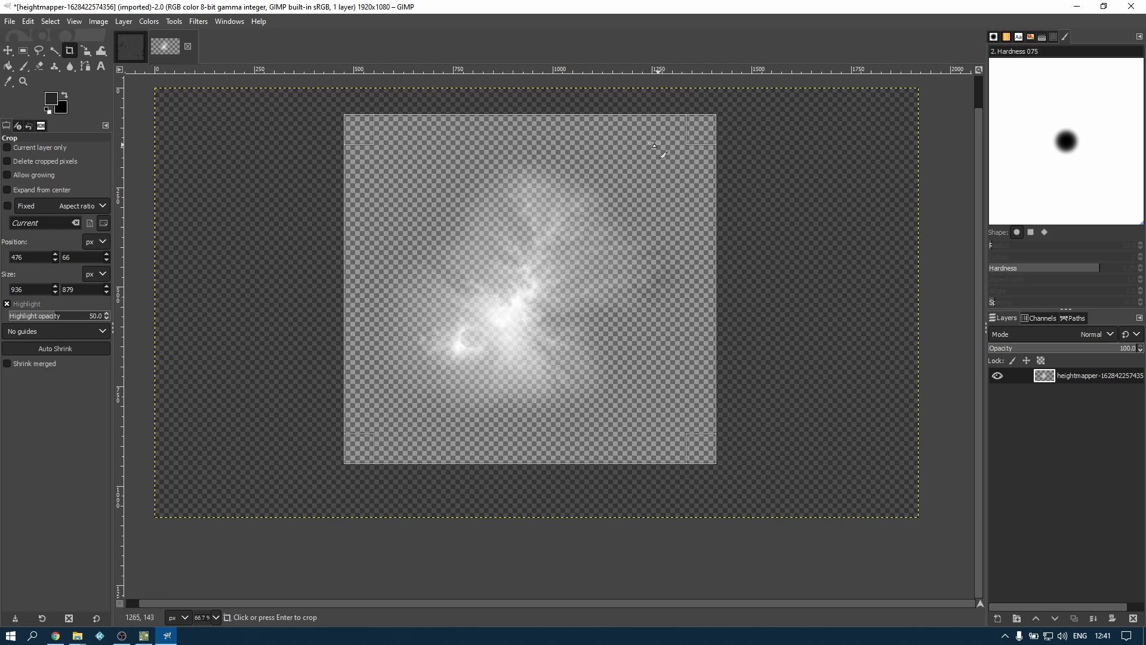
pyautogui.click(652, 291)
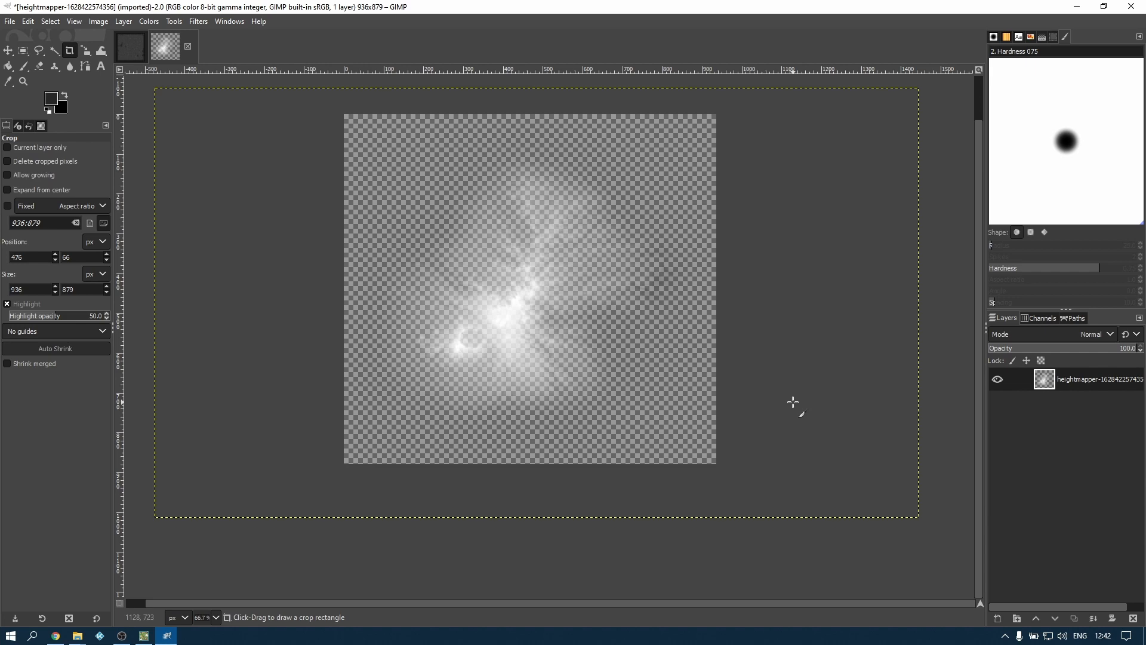
# Copy the entire cropped mountain image and paste it as a new layer in the world heightmap
pyautogui.hotkey('ctrl', 'a')
pyautogui.hotkey('ctrl', 'c')
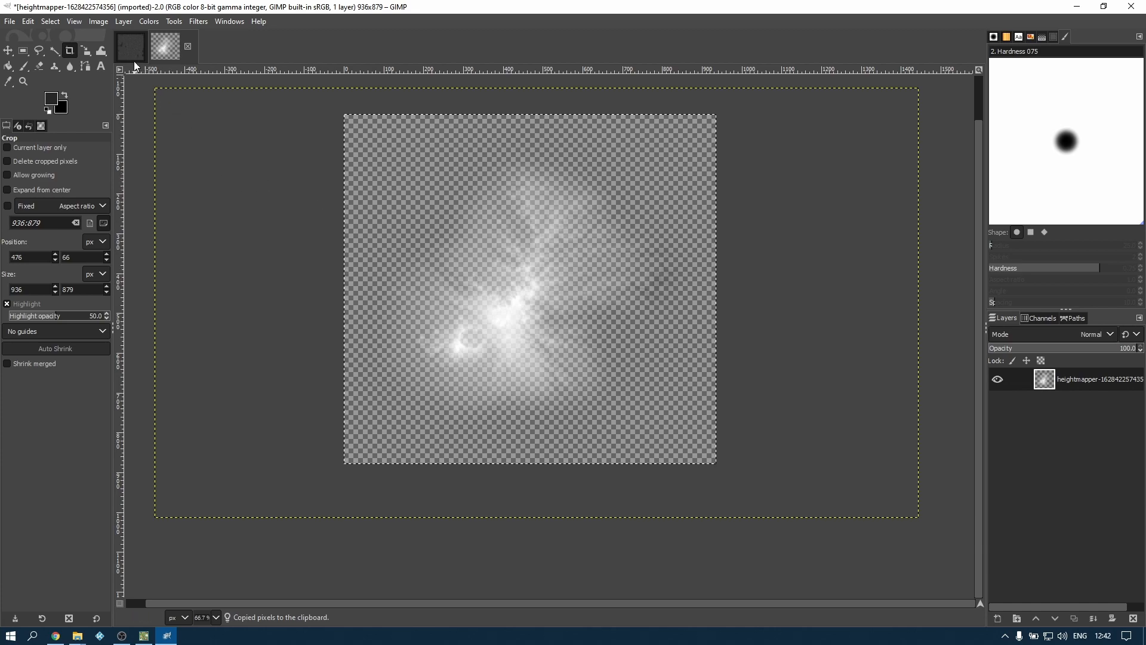
pyautogui.click(131, 45)
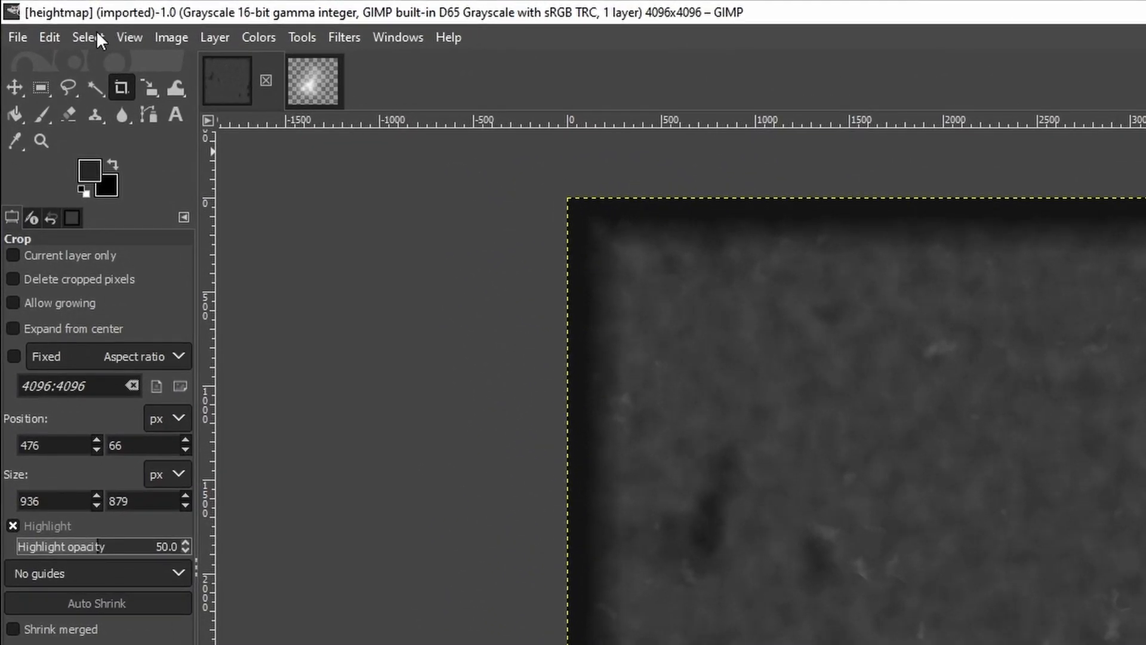
pyautogui.click(29, 21)
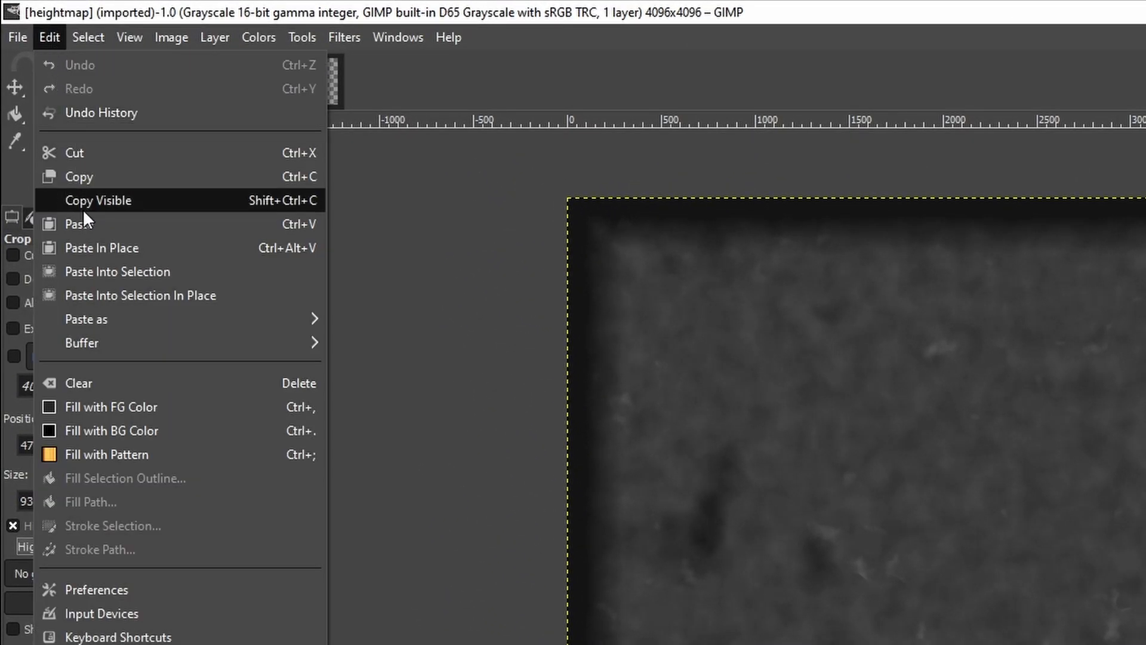
pyautogui.moveTo(102, 322)
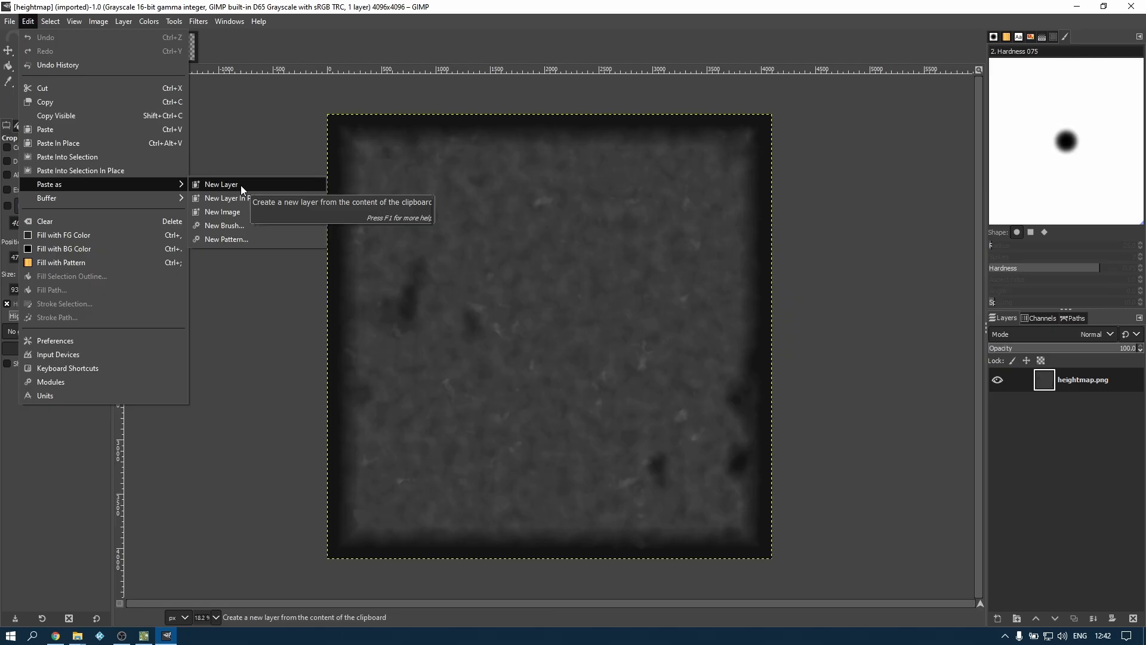
pyautogui.click(221, 184)
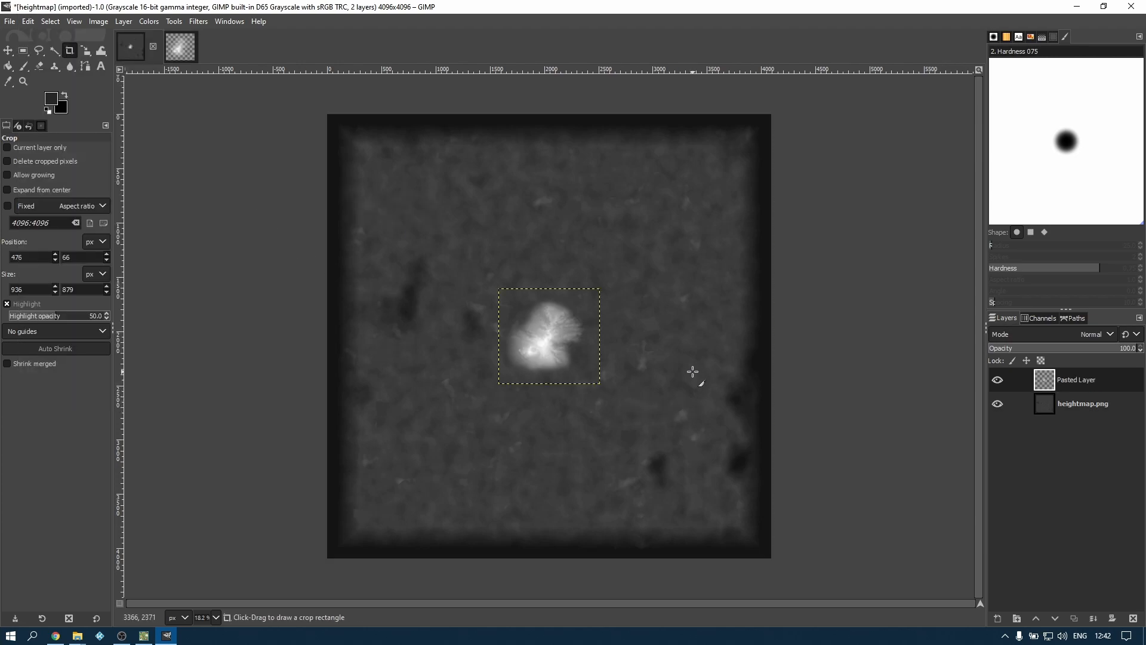
# Move the pasted mountain to the northwest part of the heightmap and set its layer opacity to 100
pyautogui.press('m')
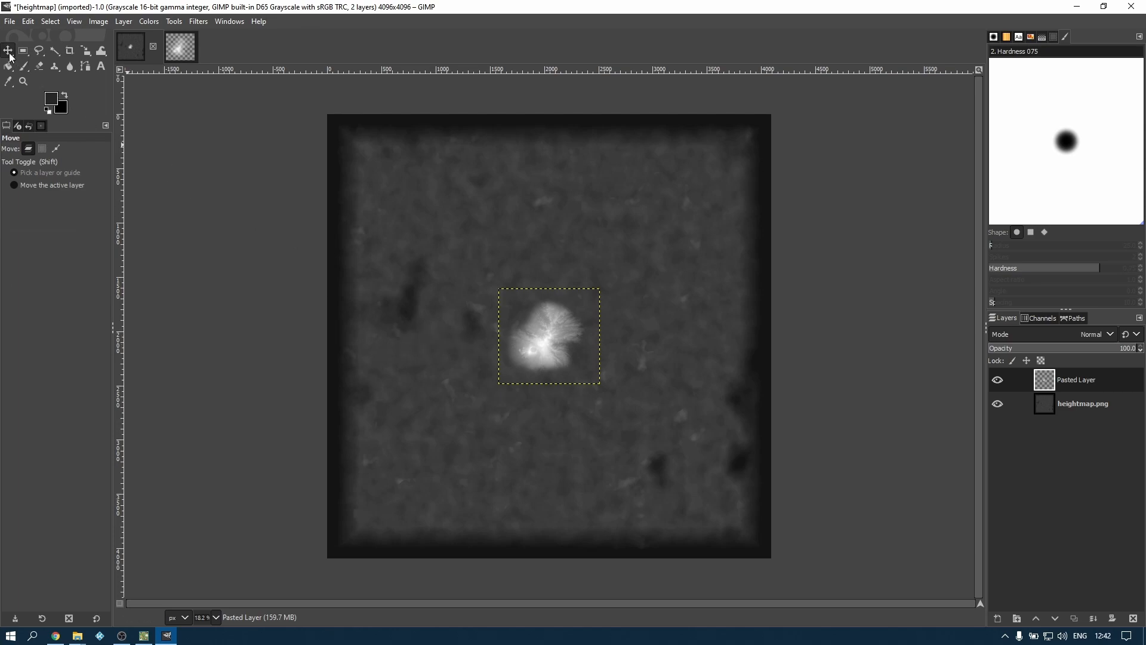
pyautogui.moveTo(554, 339); pyautogui.dragTo(474, 229)
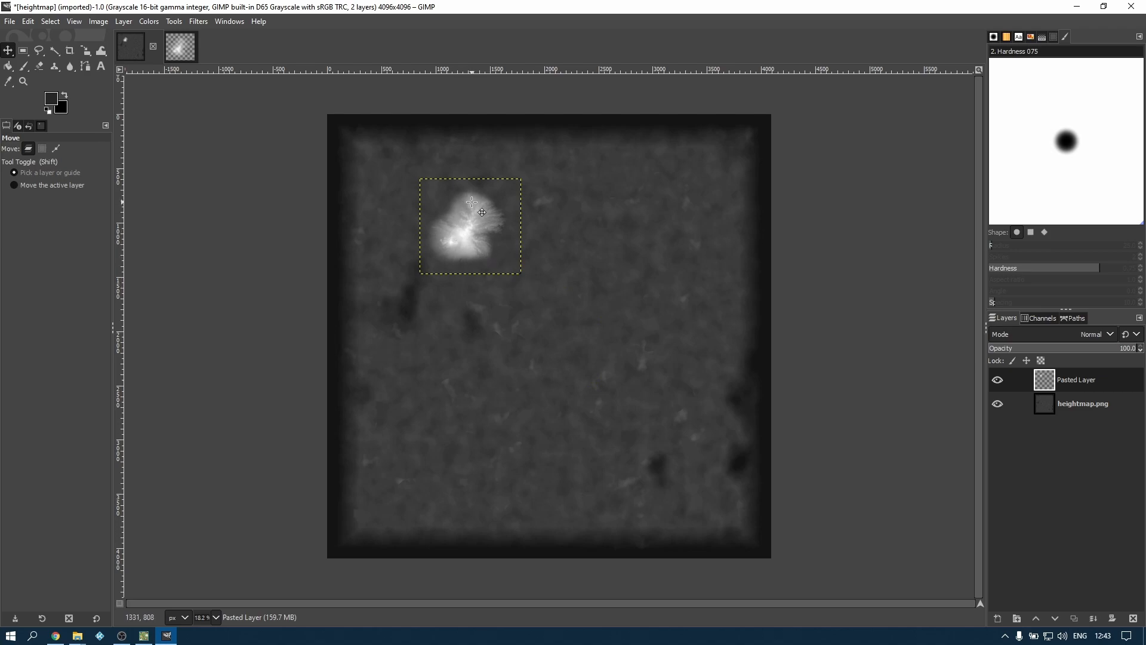
pyautogui.scroll(4, 472, 204)
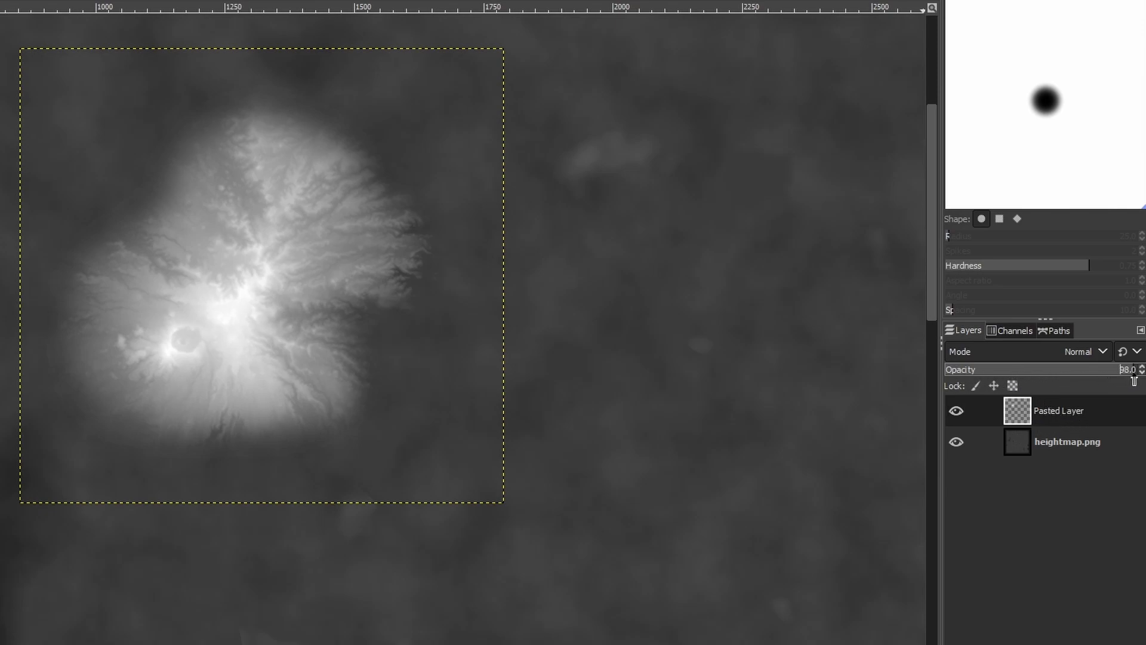
pyautogui.moveTo(1122, 380)
pyautogui.mouseDown()
pyautogui.moveTo(952, 389)
pyautogui.moveTo(1142, 386)
pyautogui.mouseUp()
# Duplicate the pasted mountain layer and place the copy just east of the original mountain
pyautogui.rightClick(1069, 410)
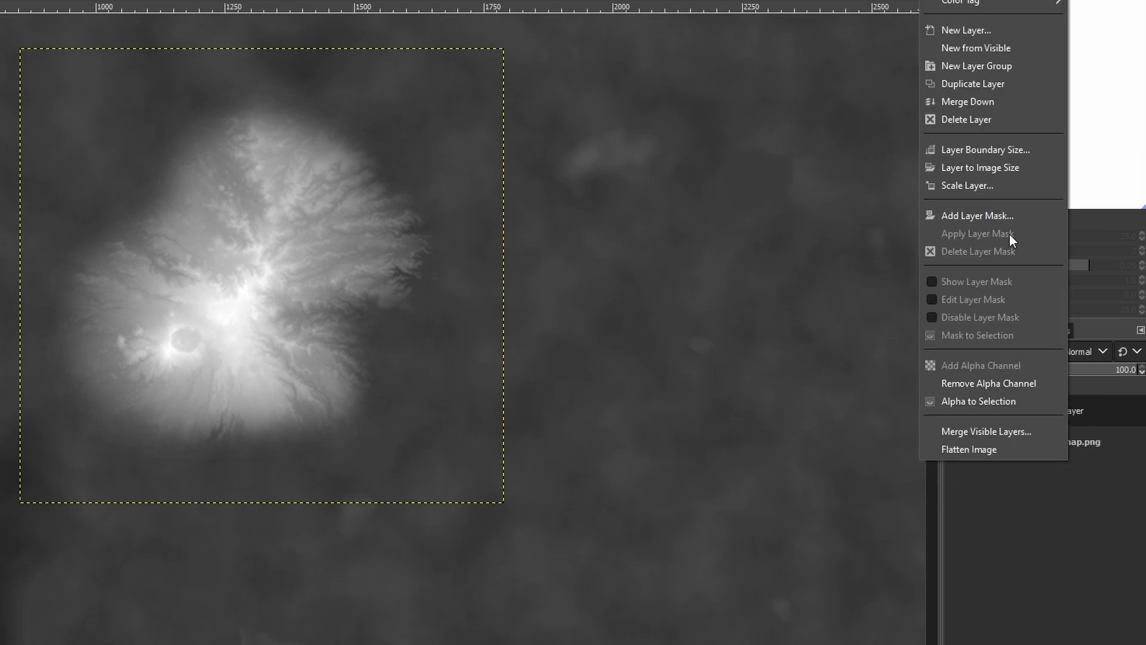
pyautogui.click(969, 83)
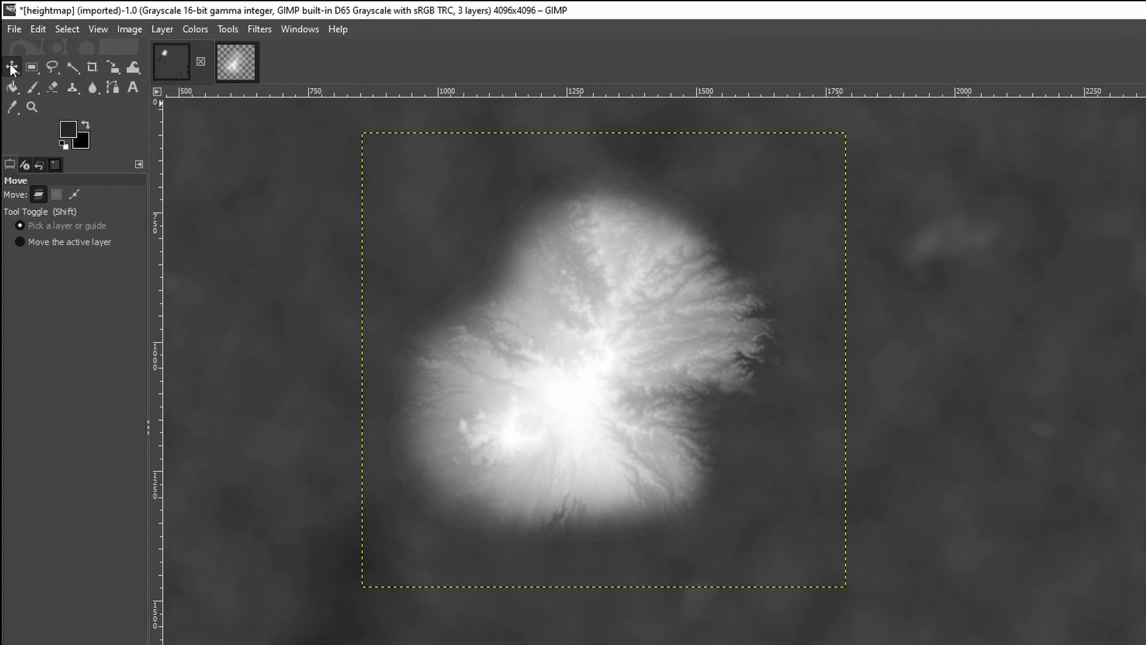
pyautogui.moveTo(518, 344); pyautogui.dragTo(669, 358)
pyautogui.moveTo(736, 375); pyautogui.dragTo(966, 376)
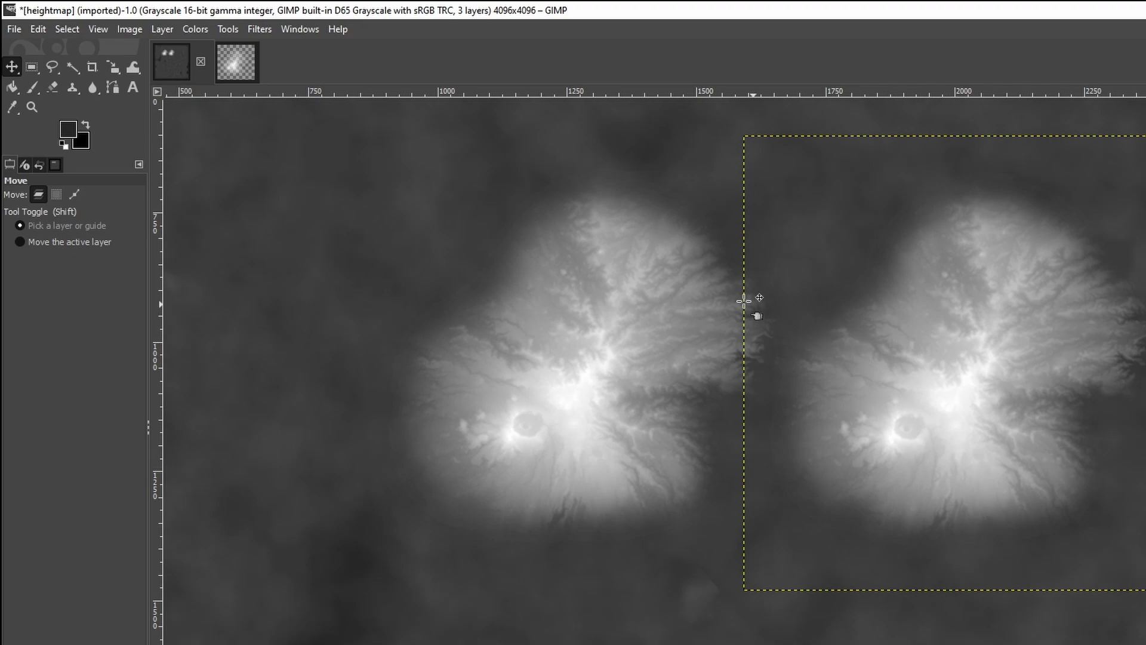
# Rotate the duplicated mountain layer about its centre by about 96 degrees
pyautogui.click(228, 30)
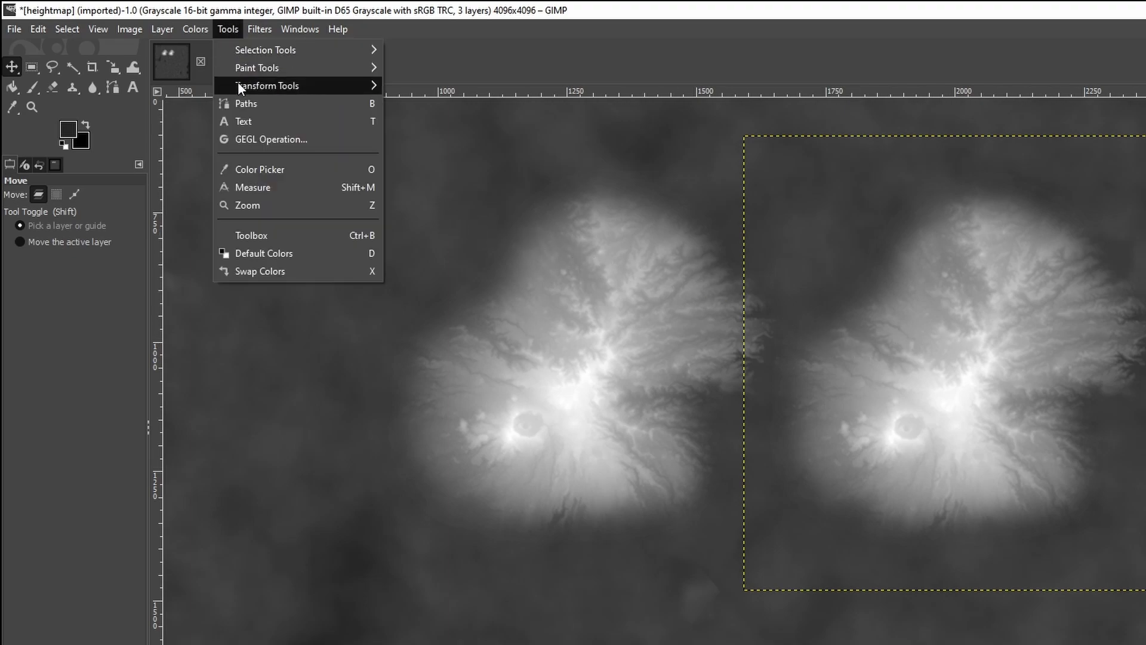
pyautogui.moveTo(239, 90)
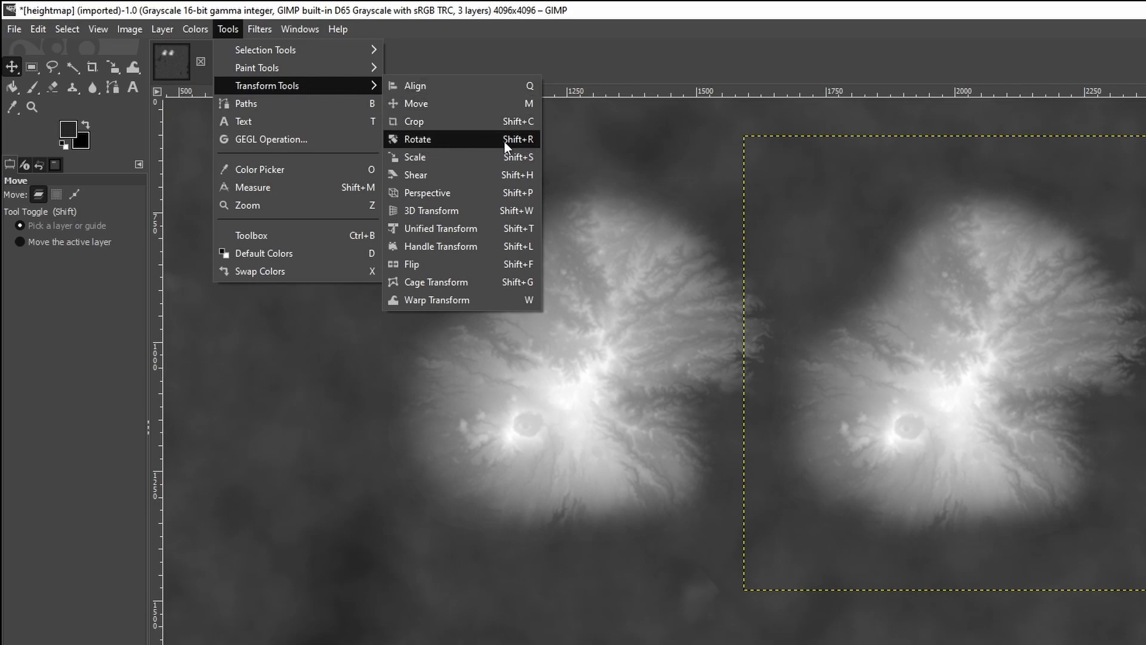
pyautogui.click(418, 139)
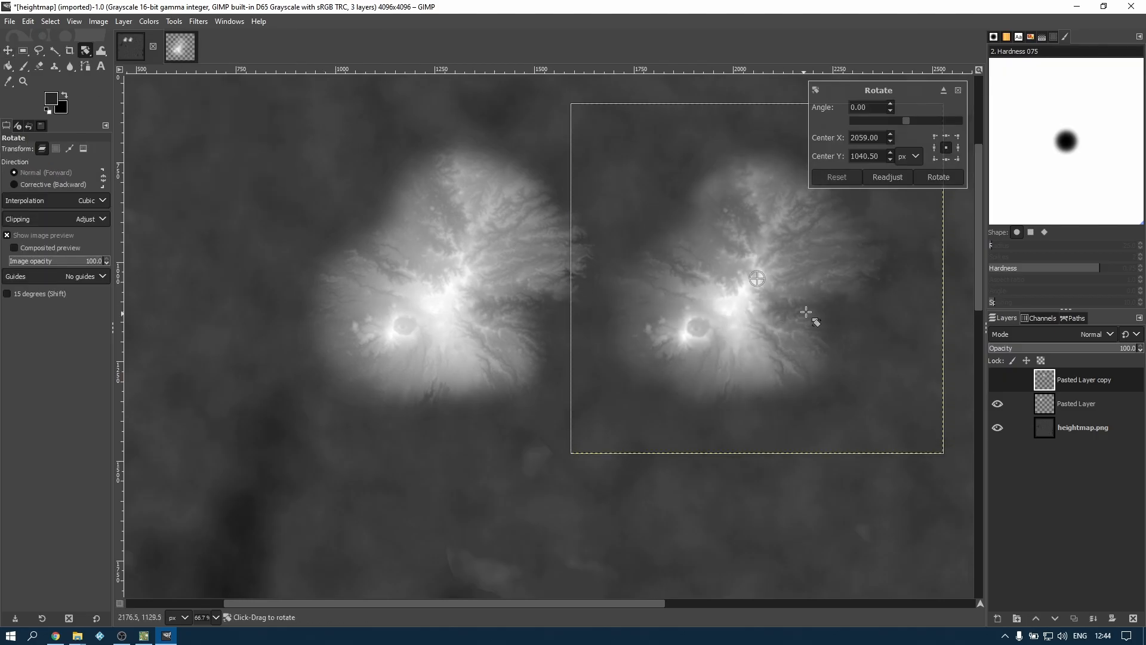
pyautogui.moveTo(916, 427); pyautogui.dragTo(607, 406)
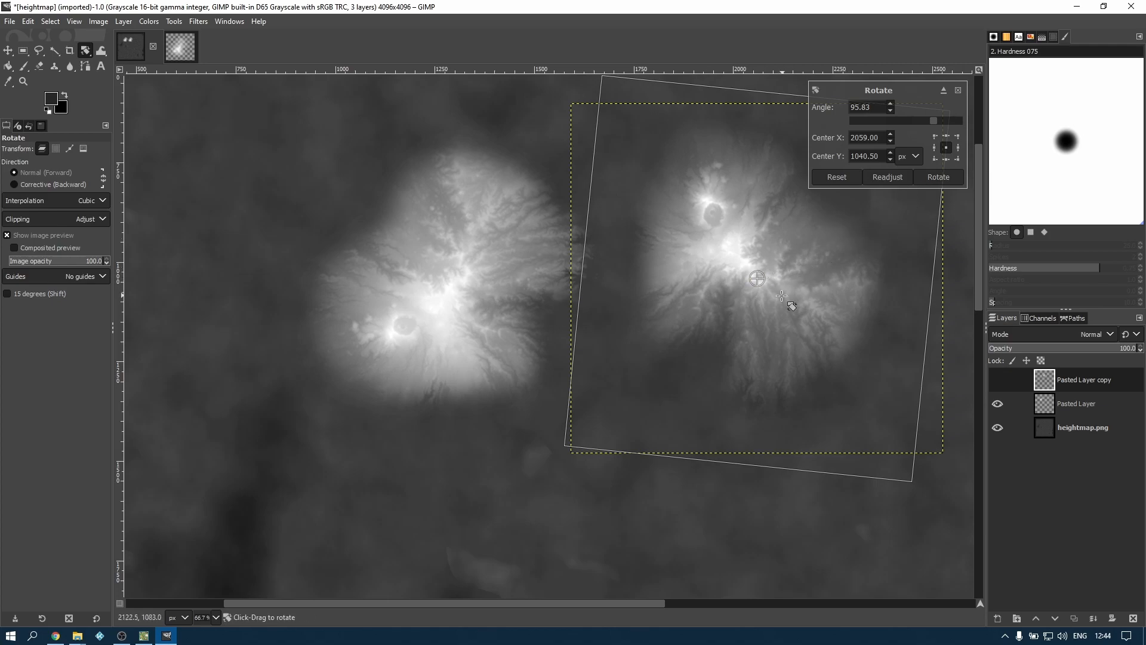
pyautogui.press('Return')
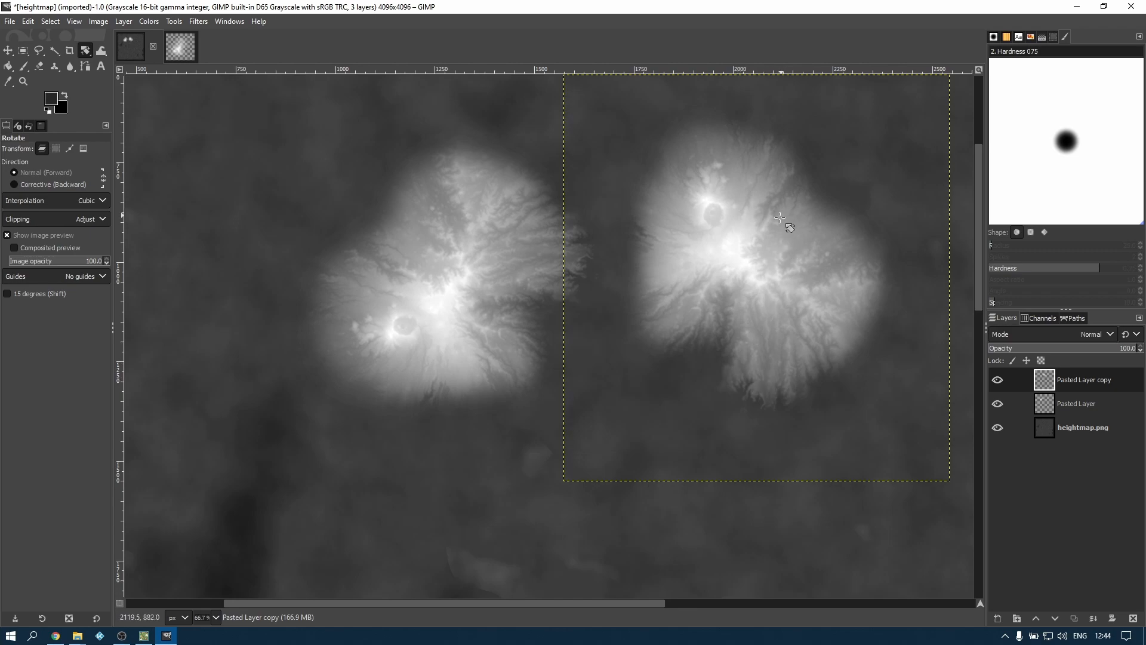
# Lower the rotated mountain copy's opacity to 40.6 and scale the layer to about 1442 × 1518 px, keeping its aspect ratio
pyautogui.moveTo(1106, 354); pyautogui.dragTo(1049, 355)
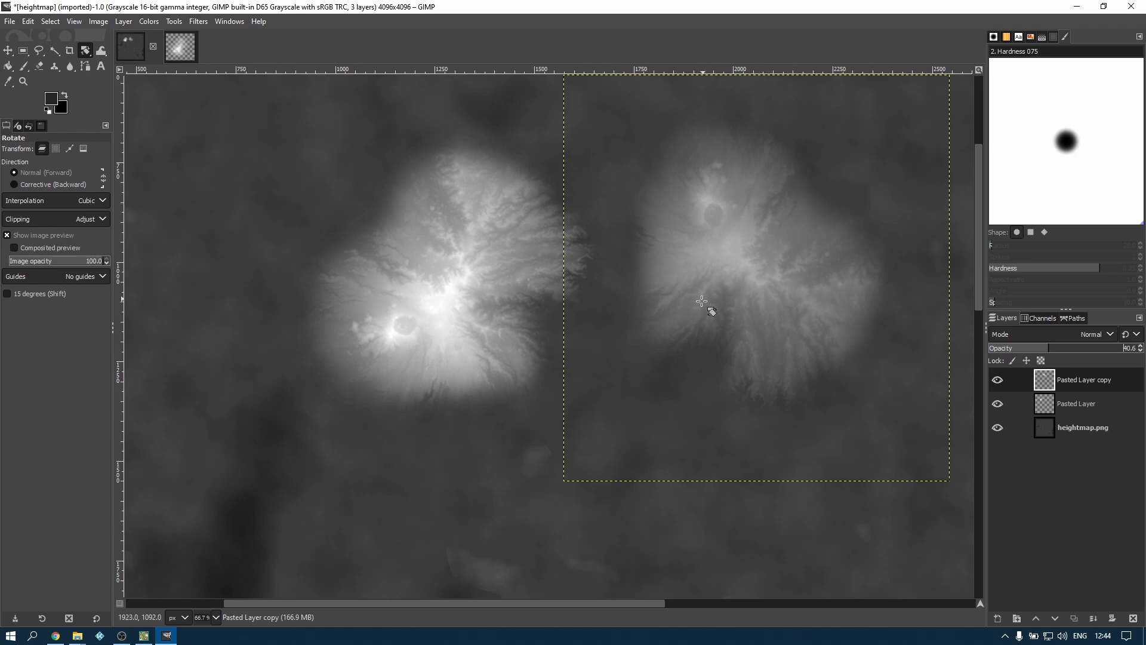
pyautogui.click(170, 24)
pyautogui.moveTo(198, 67)
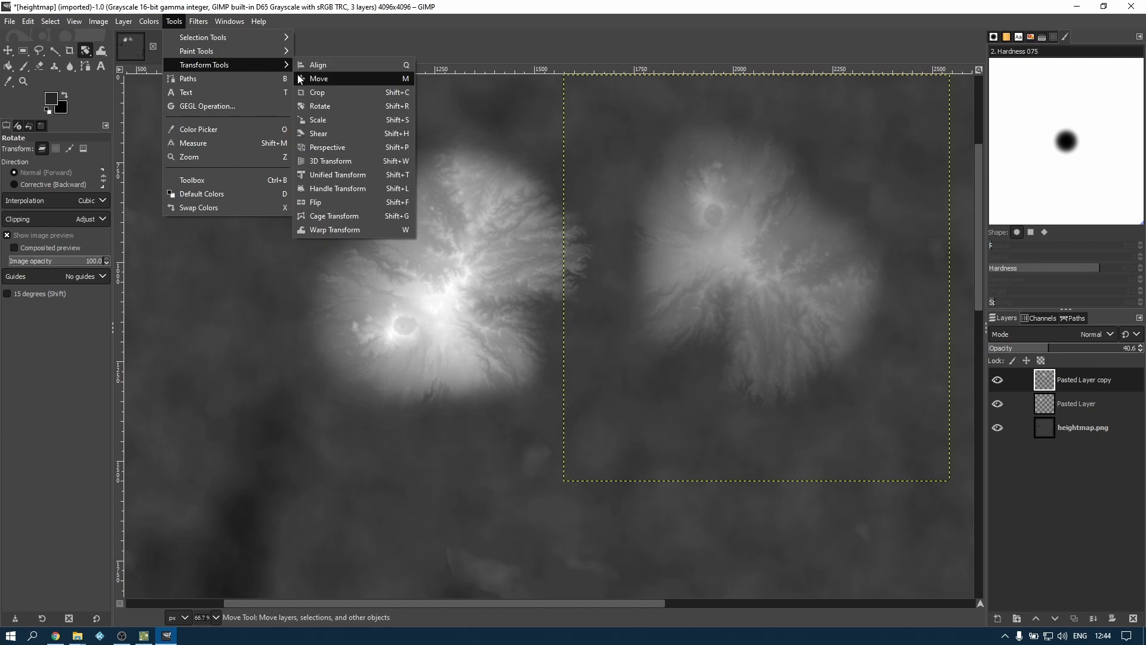
pyautogui.click(321, 124)
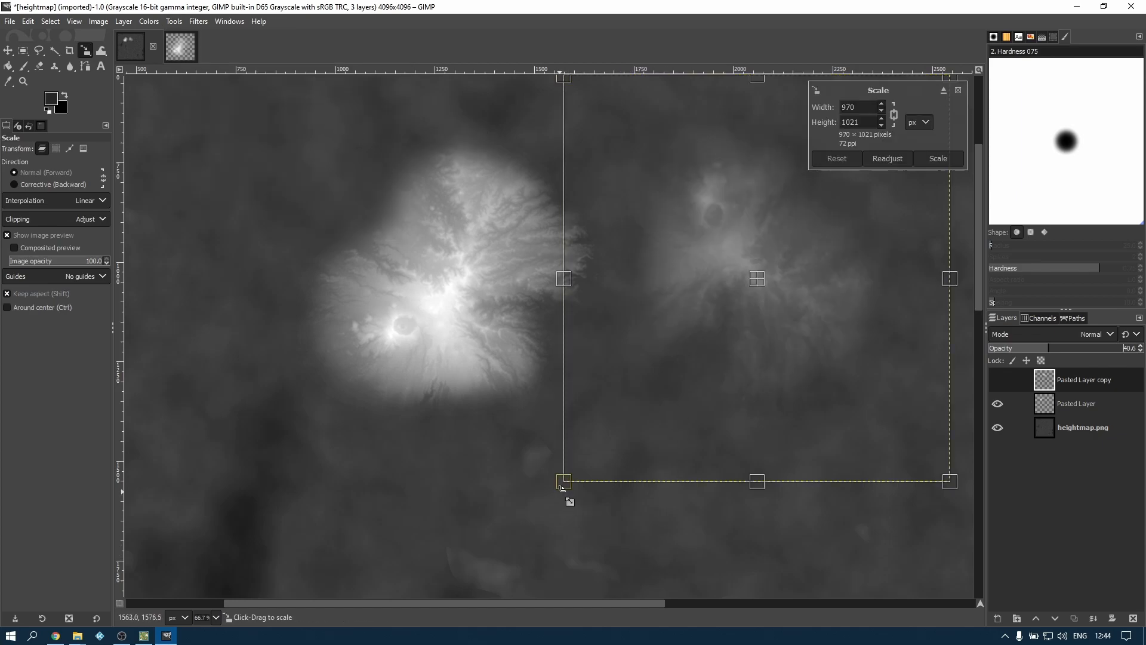
pyautogui.moveTo(566, 481); pyautogui.dragTo(316, 623)
pyautogui.moveTo(675, 387); pyautogui.dragTo(744, 325)
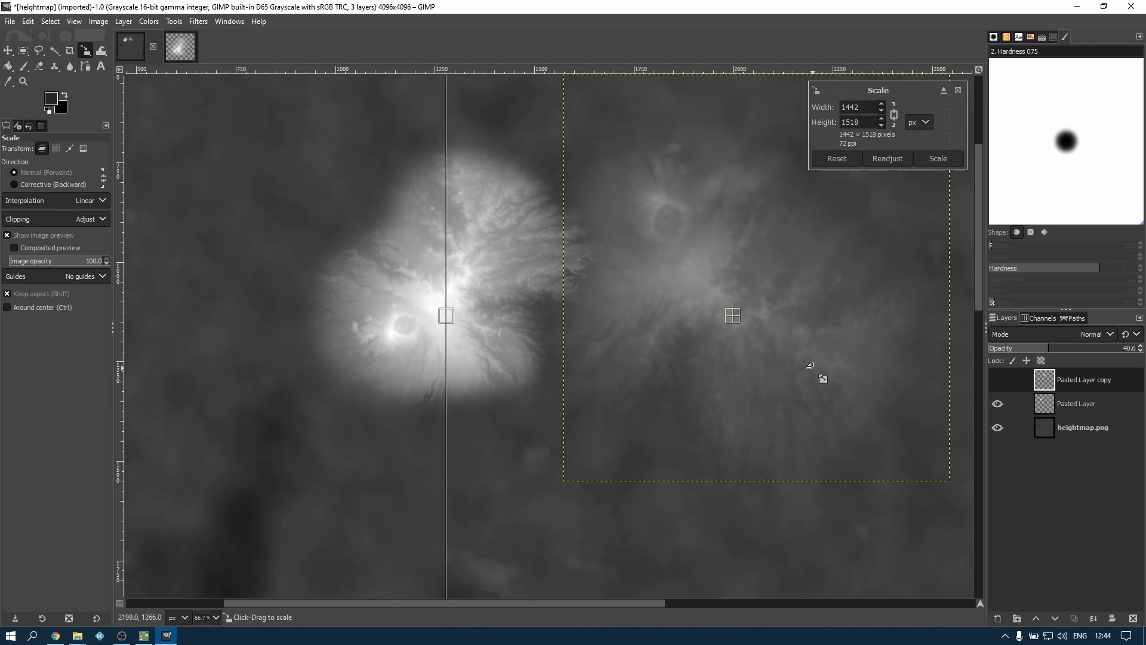
pyautogui.press('Return')
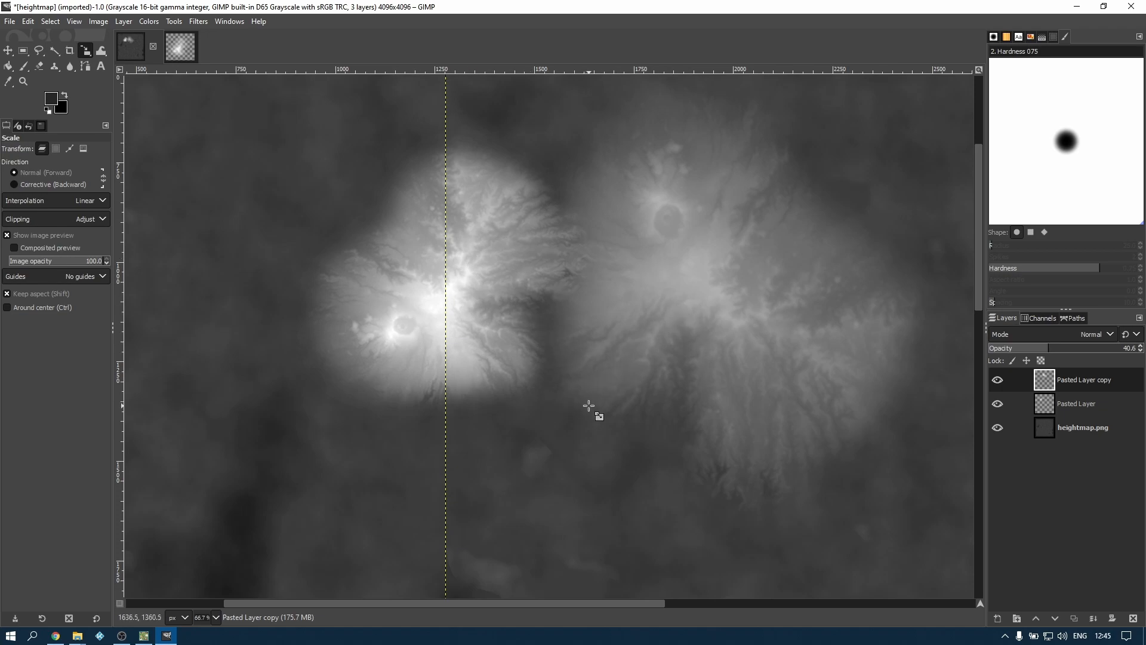
# Duplicate the original mountain layer, Pasted Layer
pyautogui.keyDown('ctrl'); pyautogui.scroll(-1, 515, 407); pyautogui.keyUp('ctrl')
pyautogui.keyDown('ctrl'); pyautogui.scroll(-1, 514, 407); pyautogui.keyUp('ctrl')
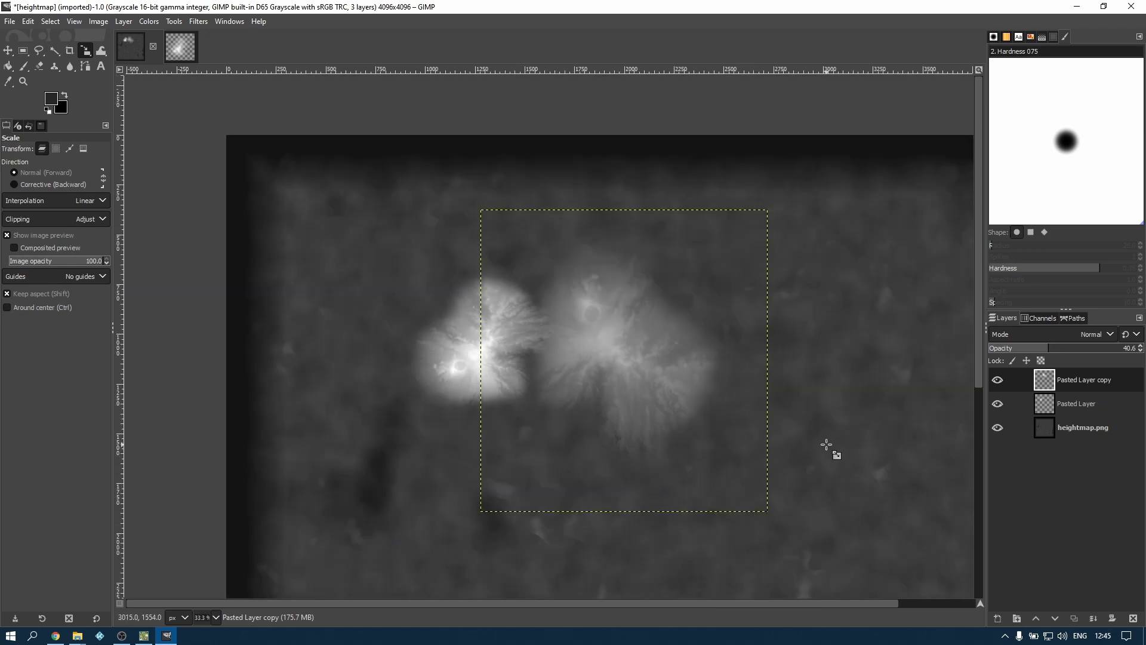
pyautogui.scroll(-2, 978, 345)
pyautogui.moveTo(978, 345); pyautogui.dragTo(979, 382)
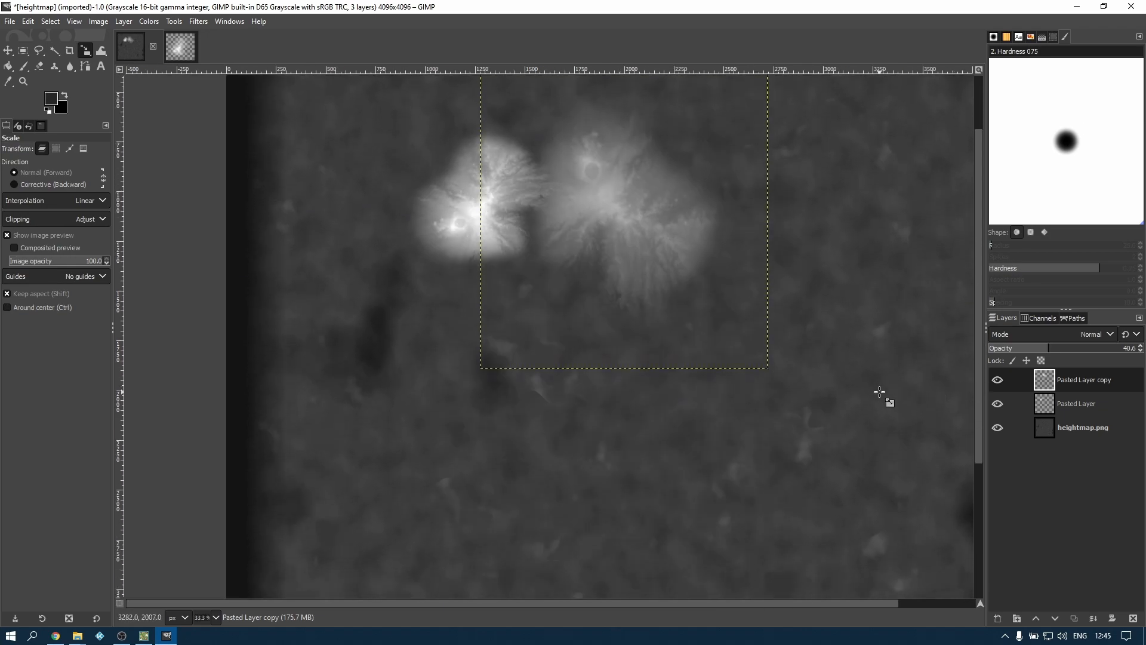
pyautogui.click(1077, 404)
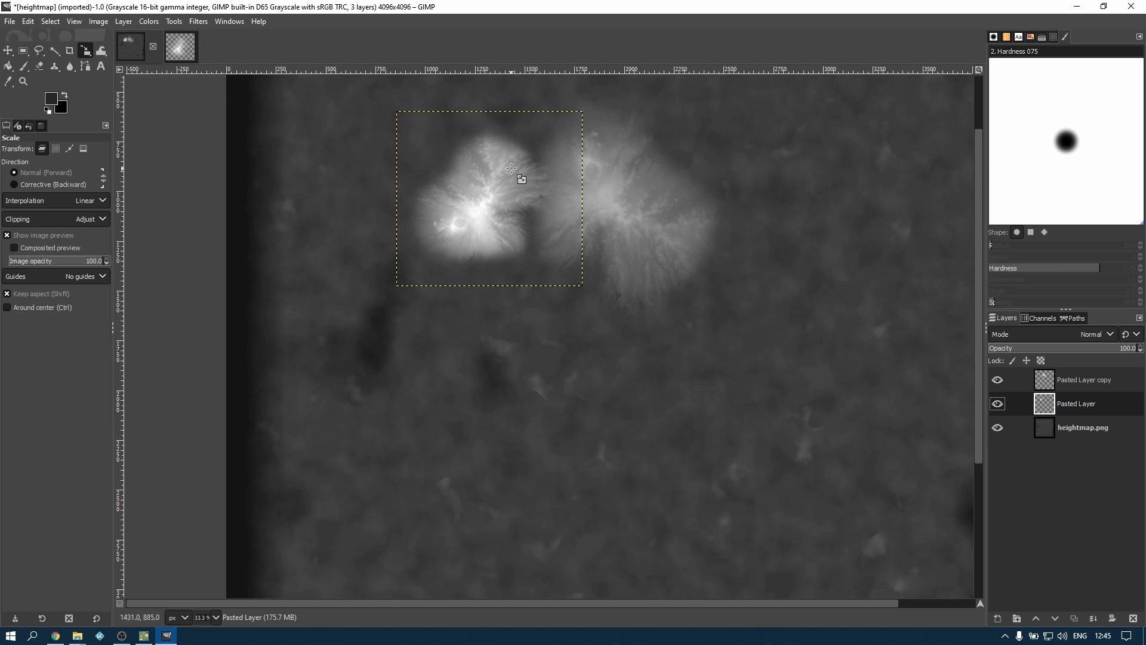
pyautogui.rightClick(1079, 403)
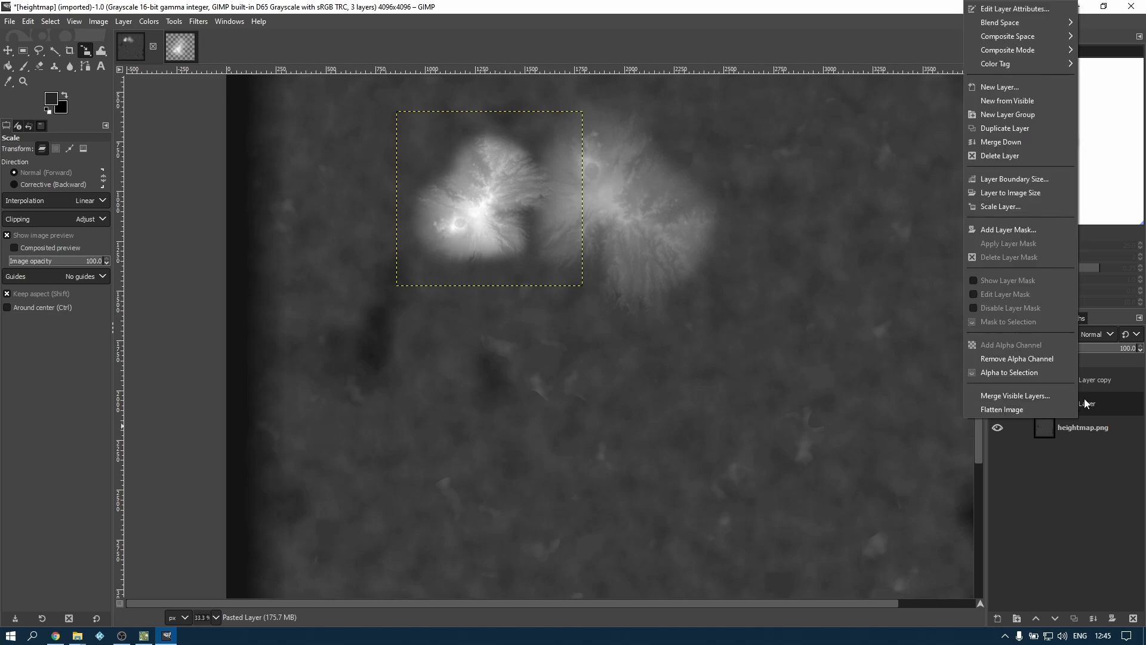
pyautogui.click(1009, 129)
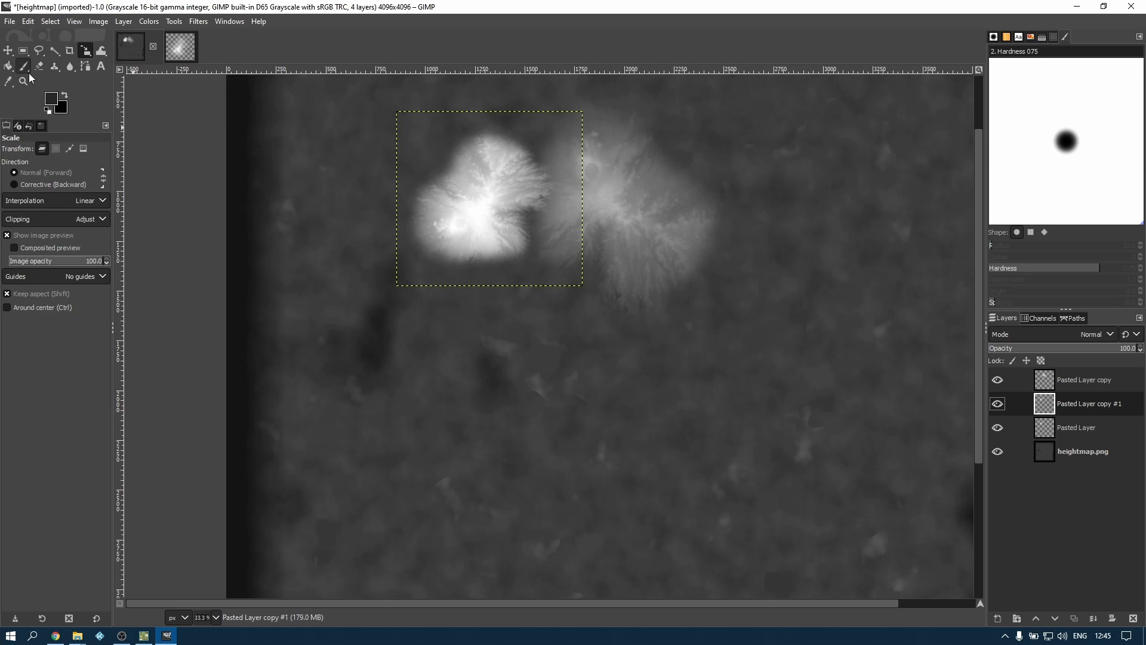
# Move the new mountain copy just south of the enlarged mountain and invert its colors to form a depression
pyautogui.press('m')
pyautogui.moveTo(489, 205); pyautogui.dragTo(638, 393)
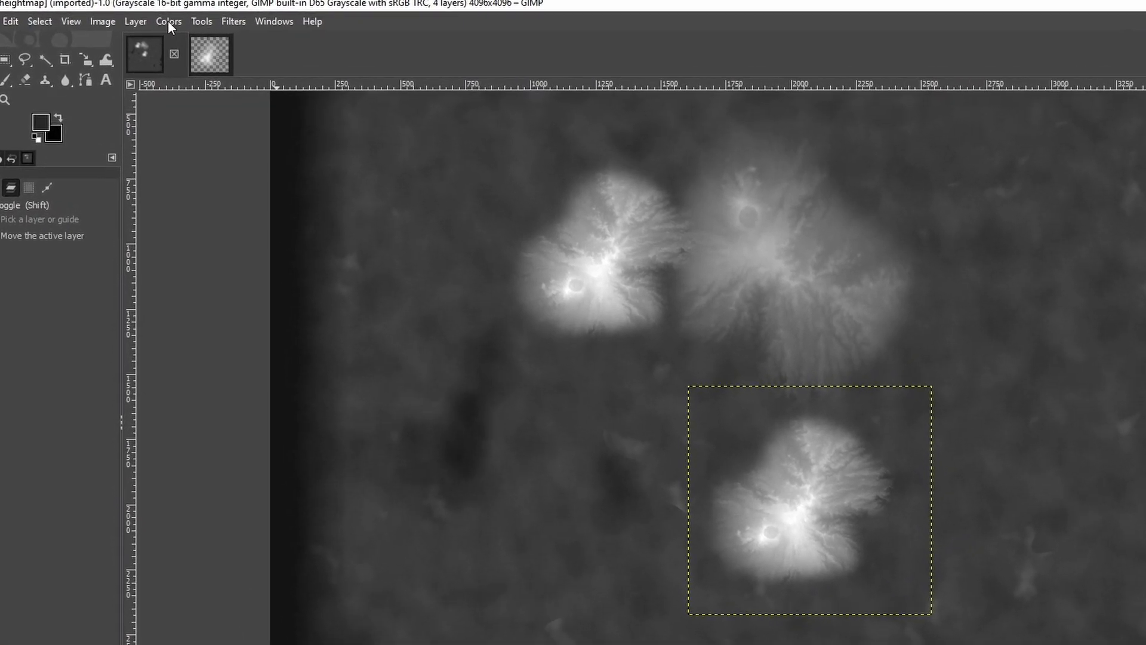
pyautogui.click(169, 21)
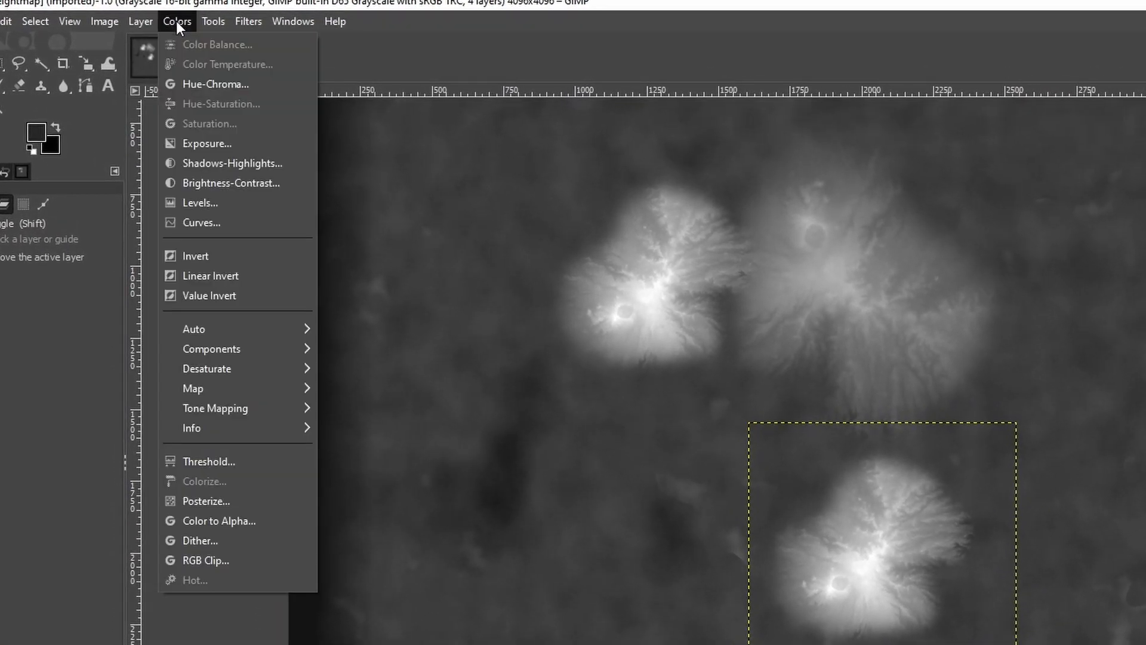
pyautogui.click(200, 257)
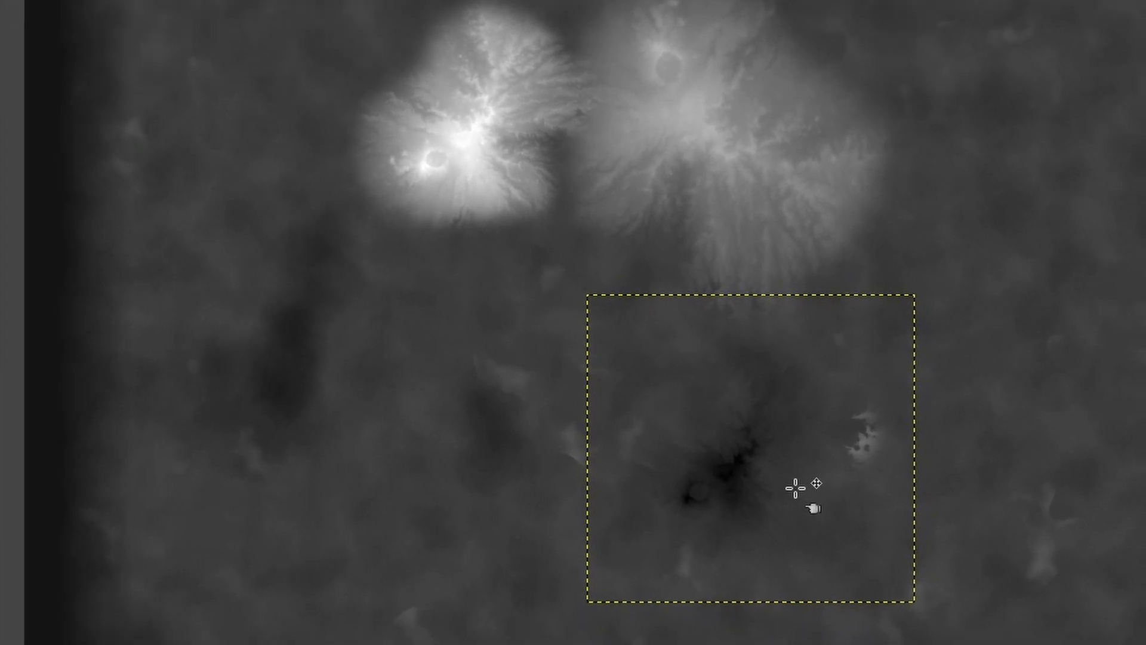
# Sample the darkest area of the inverted mountain as the foreground color and switch its RGB values to the 0..255 scale
pyautogui.scroll(1, 877, 579)
pyautogui.scroll(2, 579, 371)
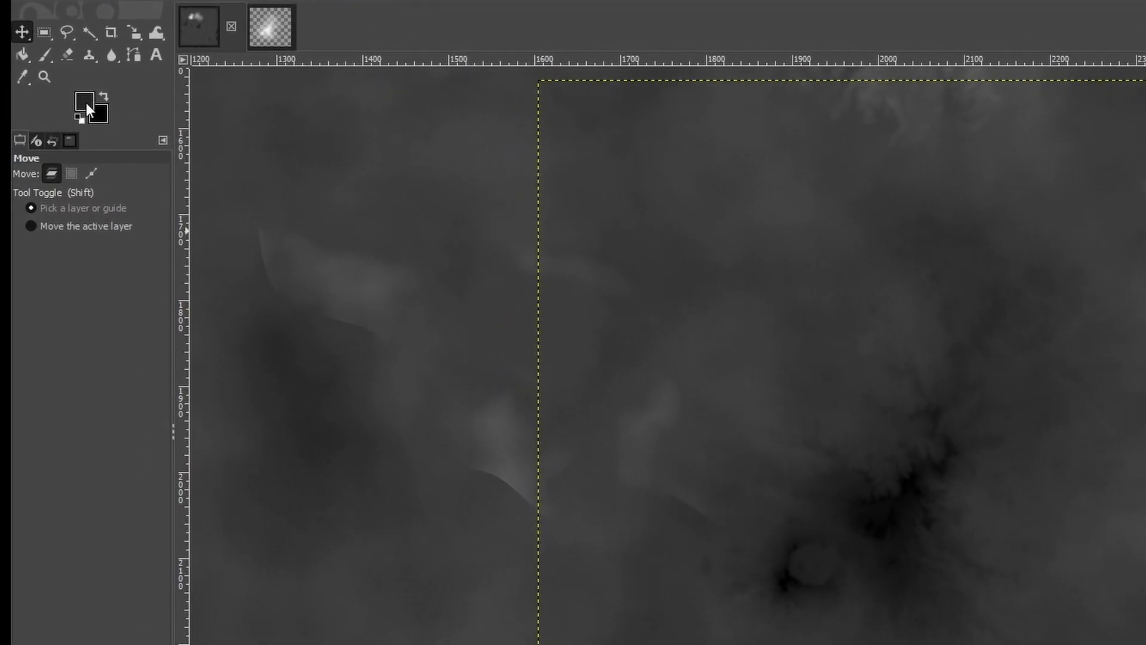
pyautogui.click(86, 103)
pyautogui.moveTo(483, 134); pyautogui.dragTo(593, 177)
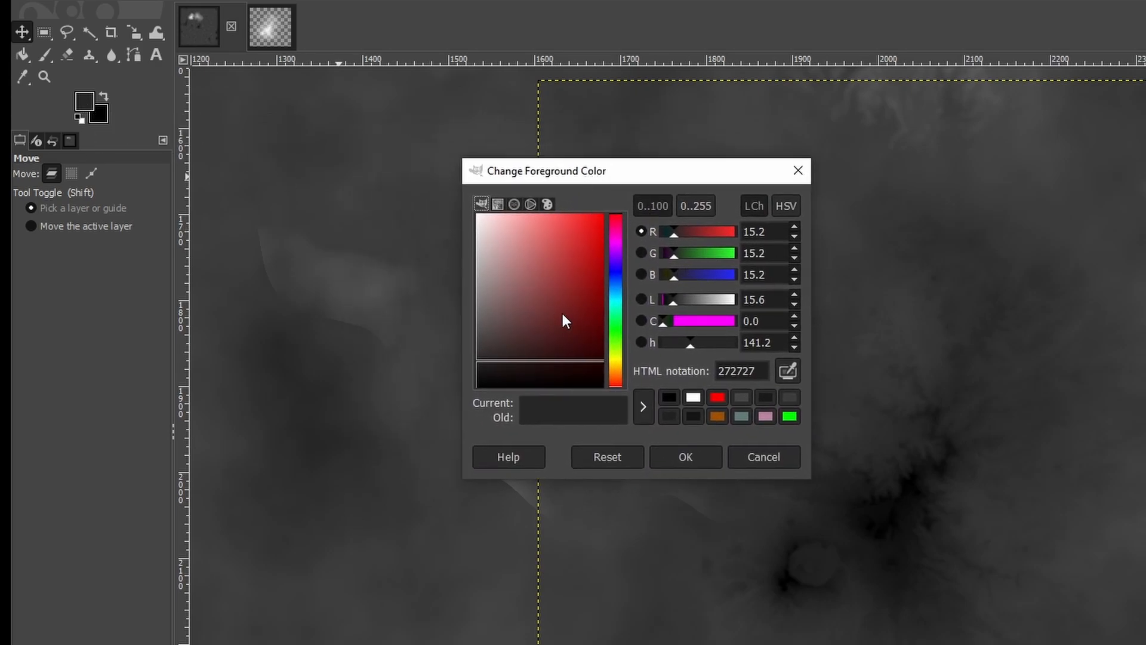
pyautogui.click(789, 371)
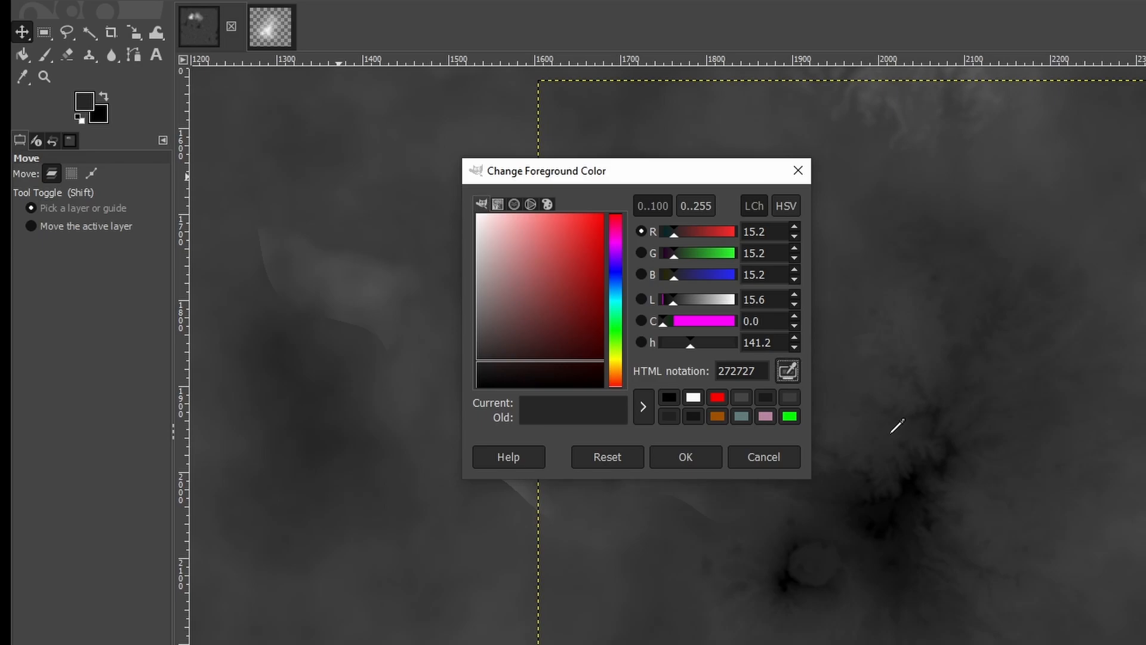
pyautogui.click(908, 481)
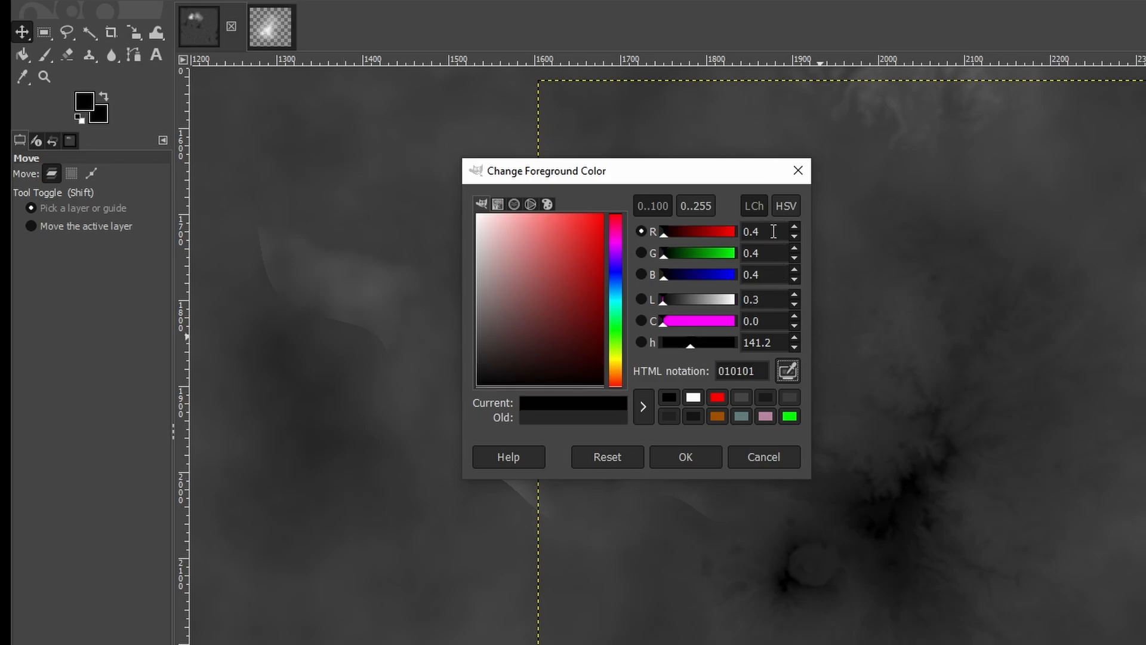
pyautogui.click(704, 206)
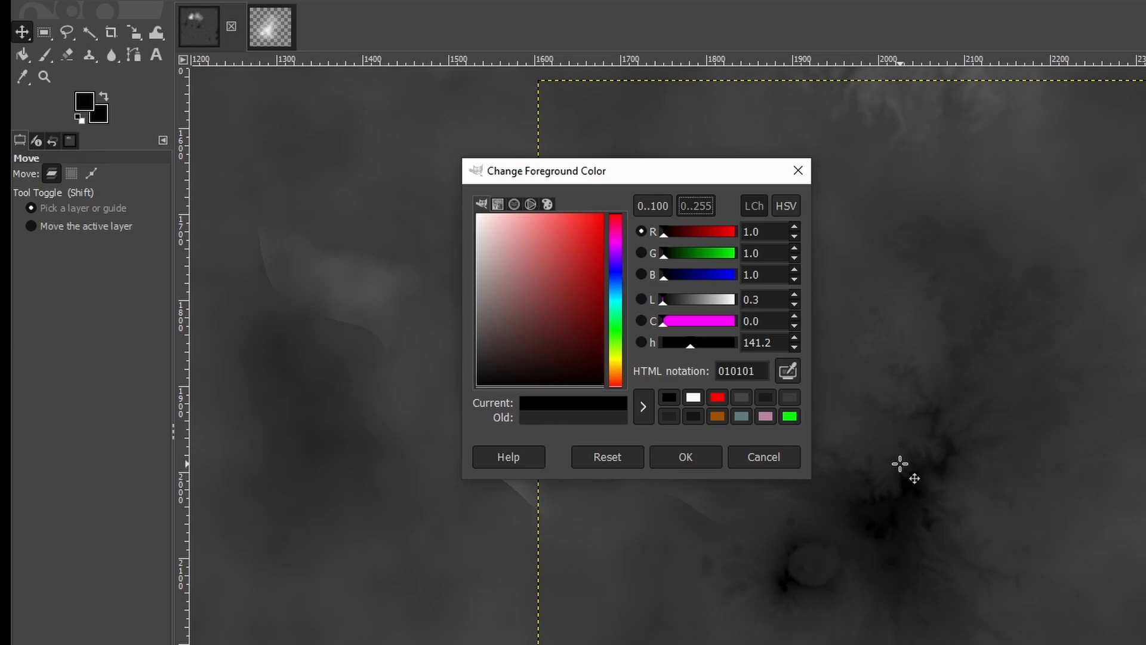
# Sample further spots in and around the inverted mountain's crater to check their RGB values
pyautogui.click(788, 372)
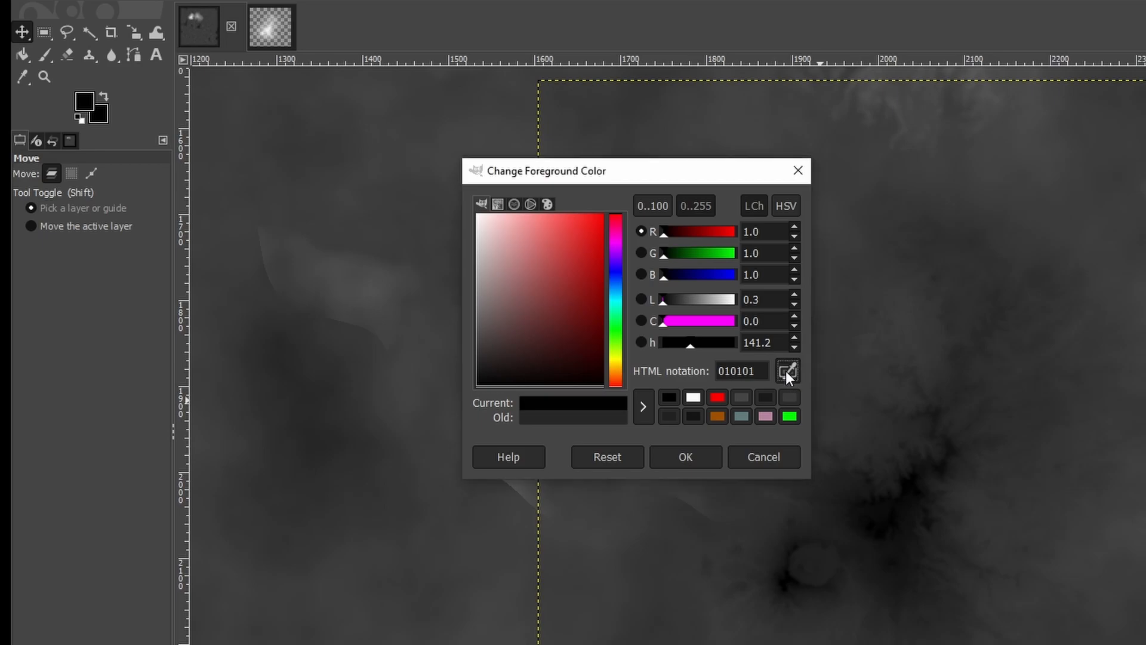
pyautogui.click(903, 457)
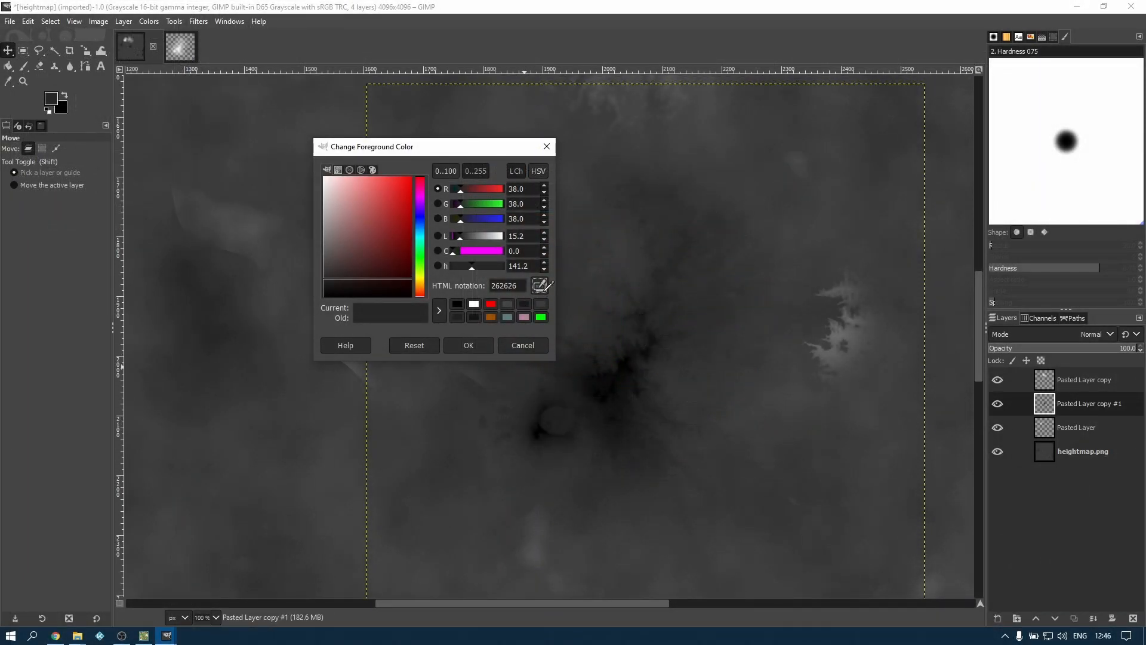
pyautogui.click(553, 415)
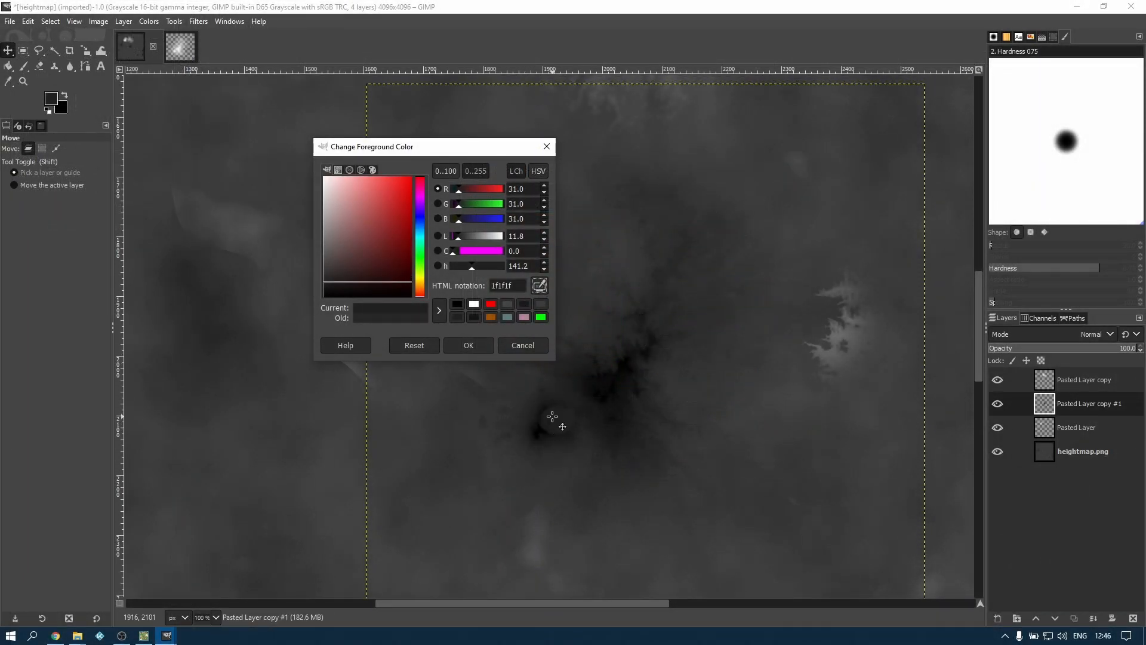
pyautogui.click(504, 396)
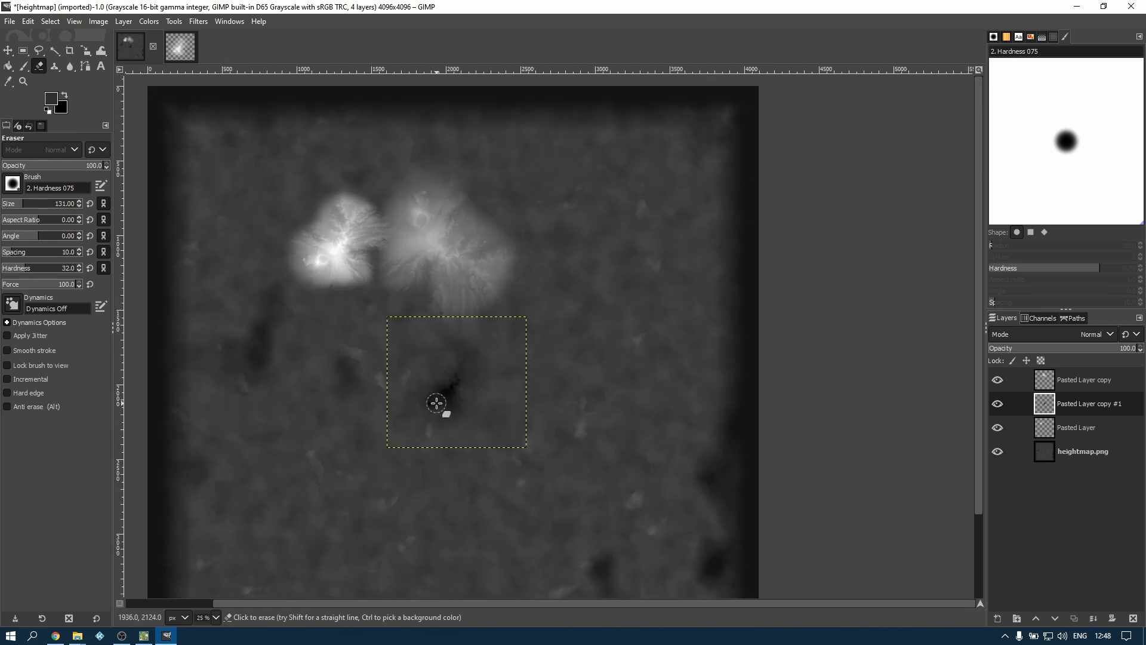
# Make the base heightmap.png layer active
pyautogui.moveTo(437, 403); pyautogui.dragTo(553, 382)
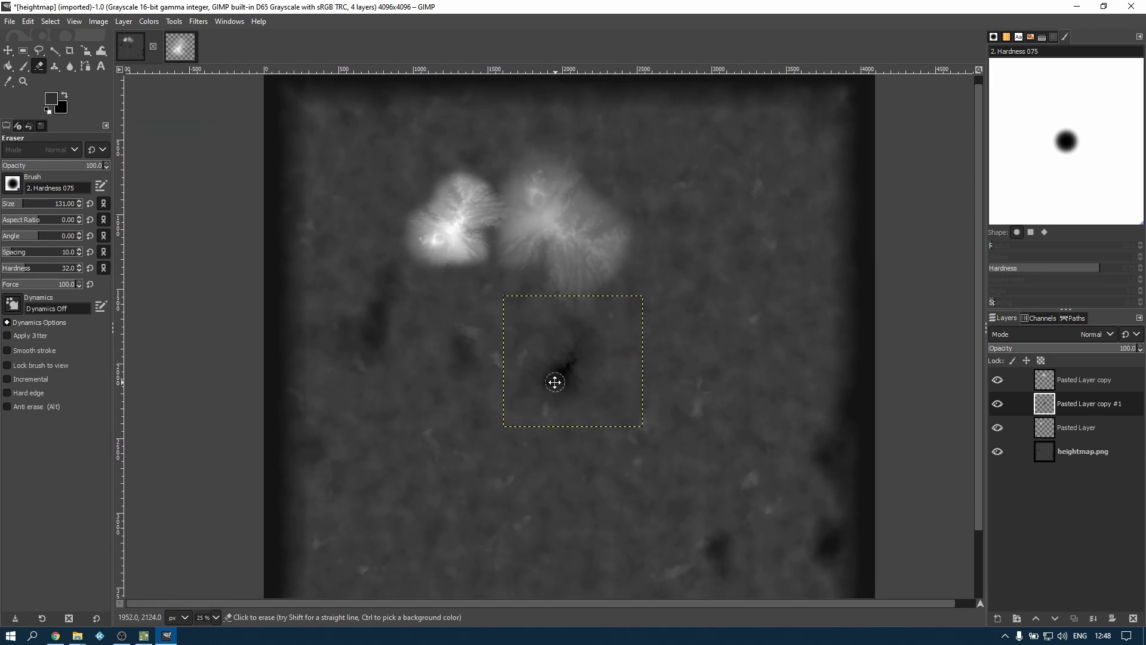
pyautogui.click(1080, 426)
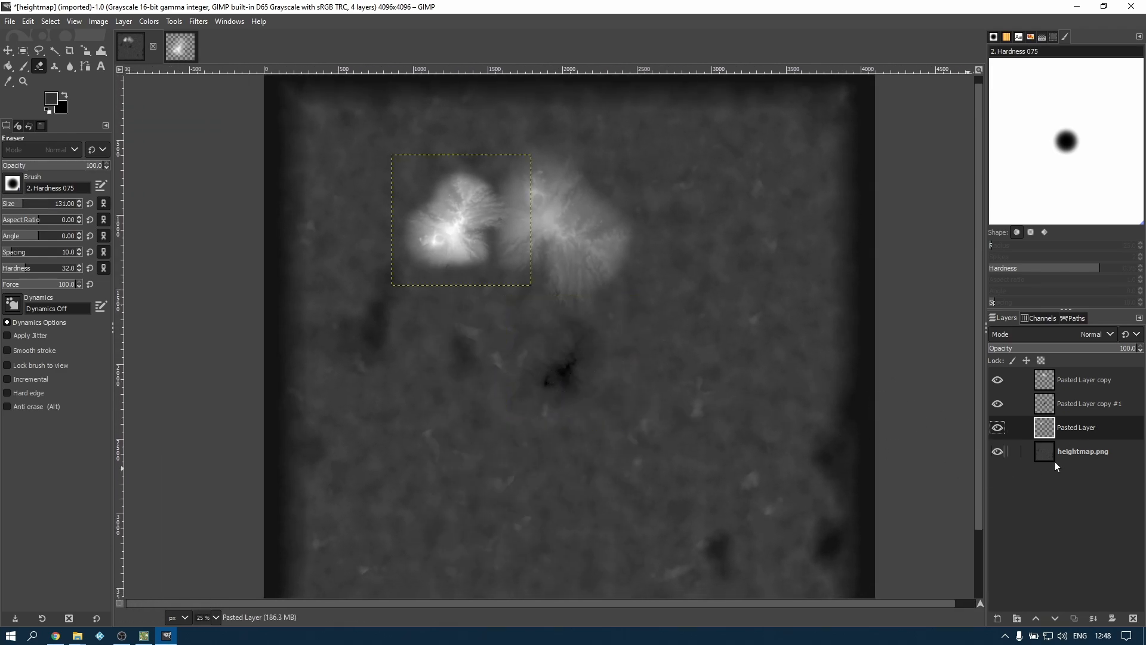
pyautogui.click(1073, 451)
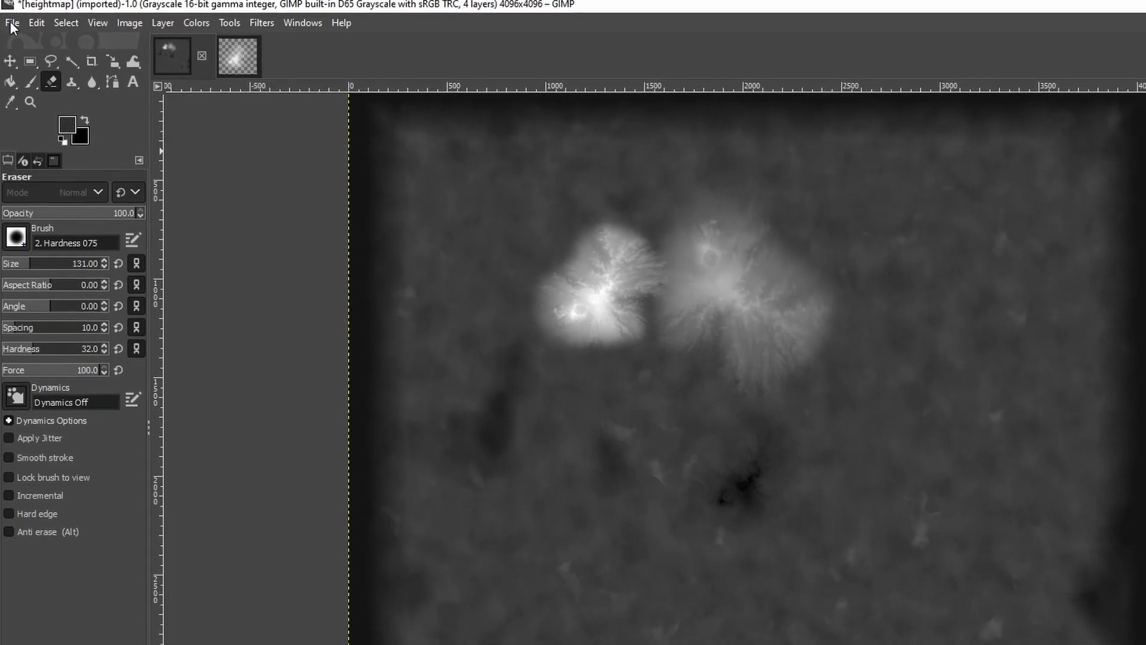
# Export the image as heightmap.png into the kinggen stamps folder, replacing the existing file
pyautogui.click(12, 23)
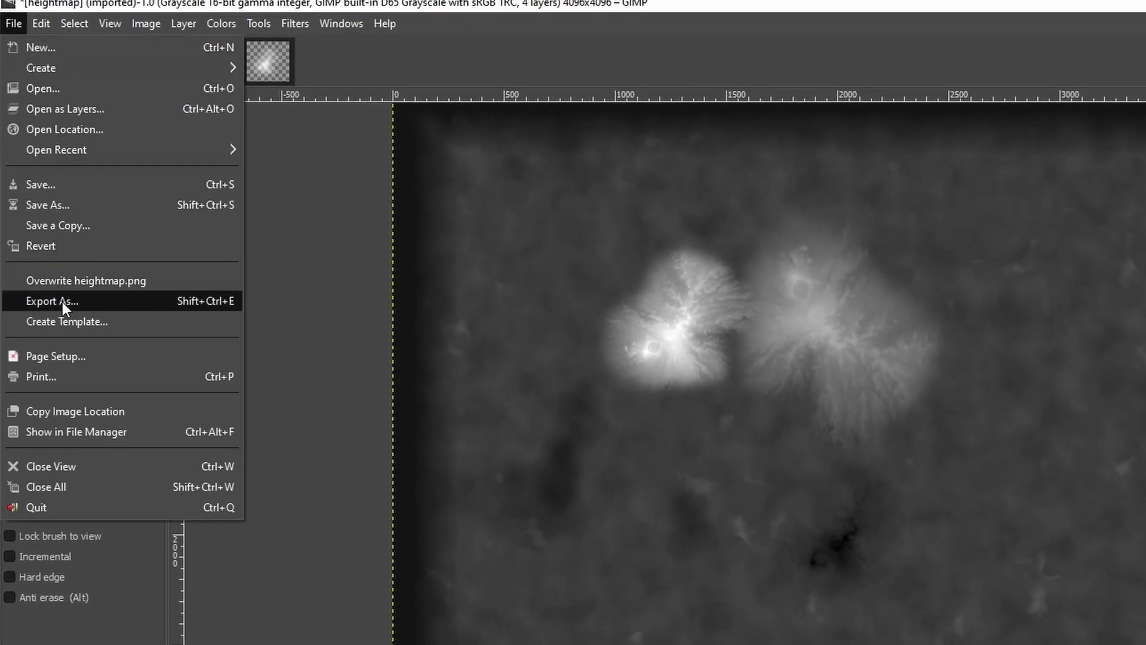
pyautogui.click(62, 302)
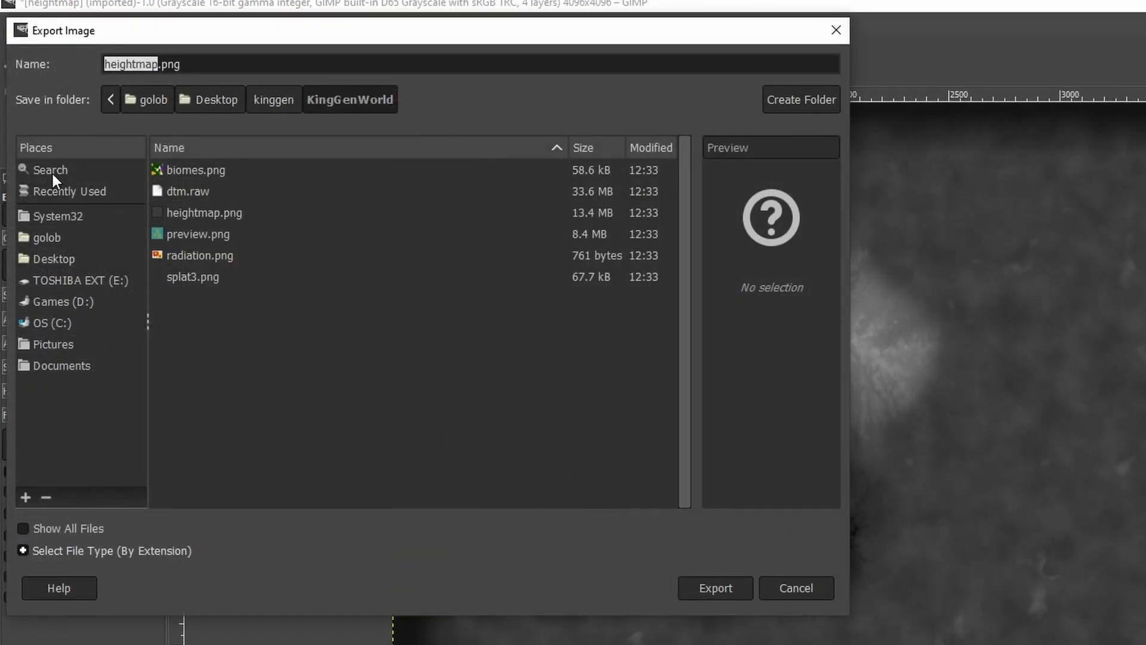
pyautogui.click(69, 258)
pyautogui.doubleClick(191, 191)
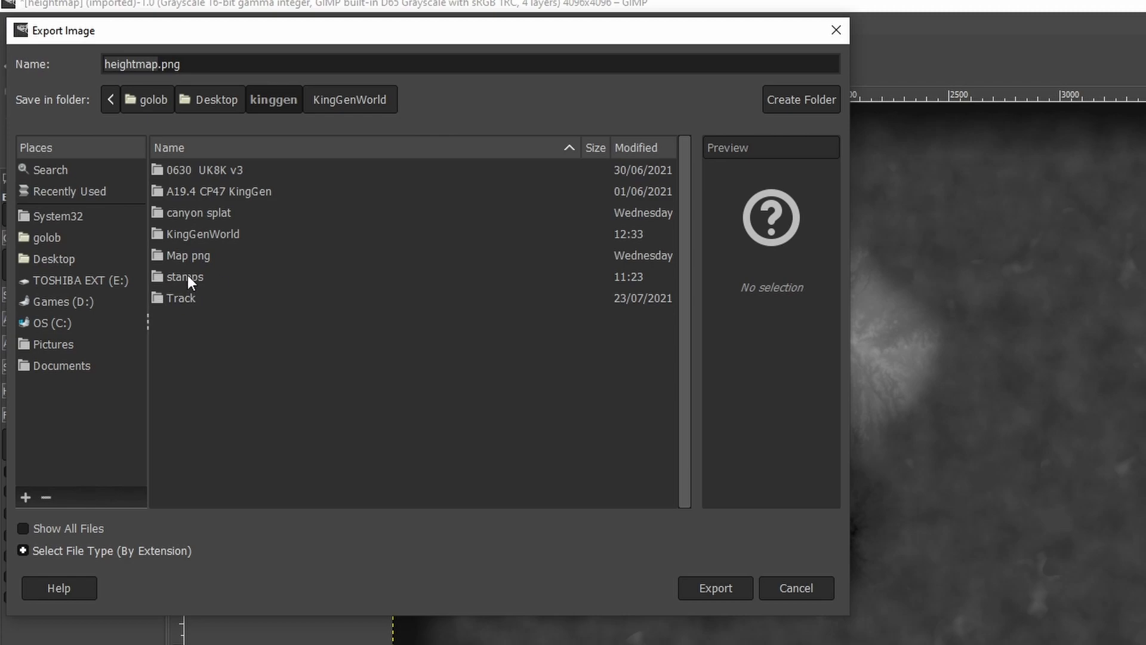
pyautogui.doubleClick(182, 277)
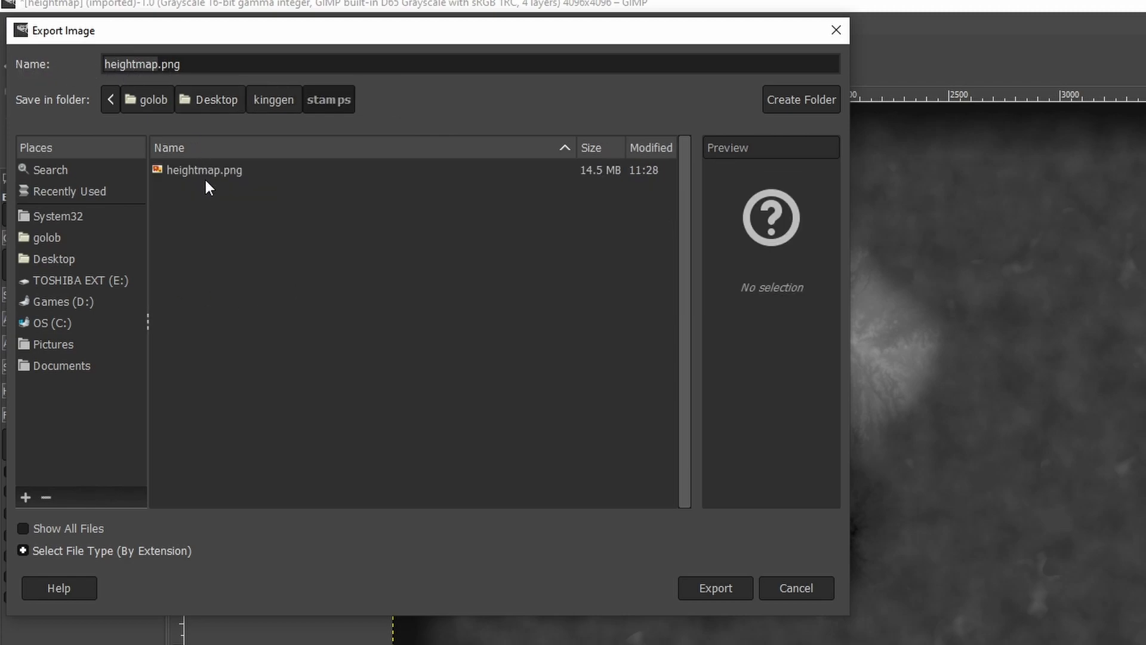
pyautogui.click(728, 588)
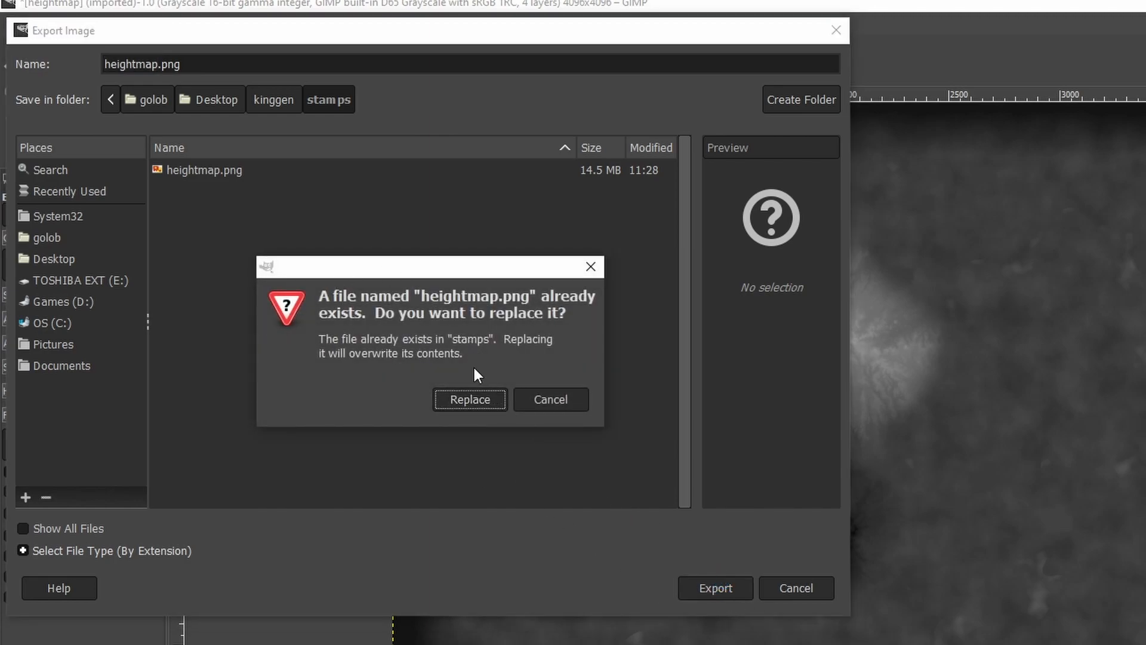
pyautogui.click(463, 398)
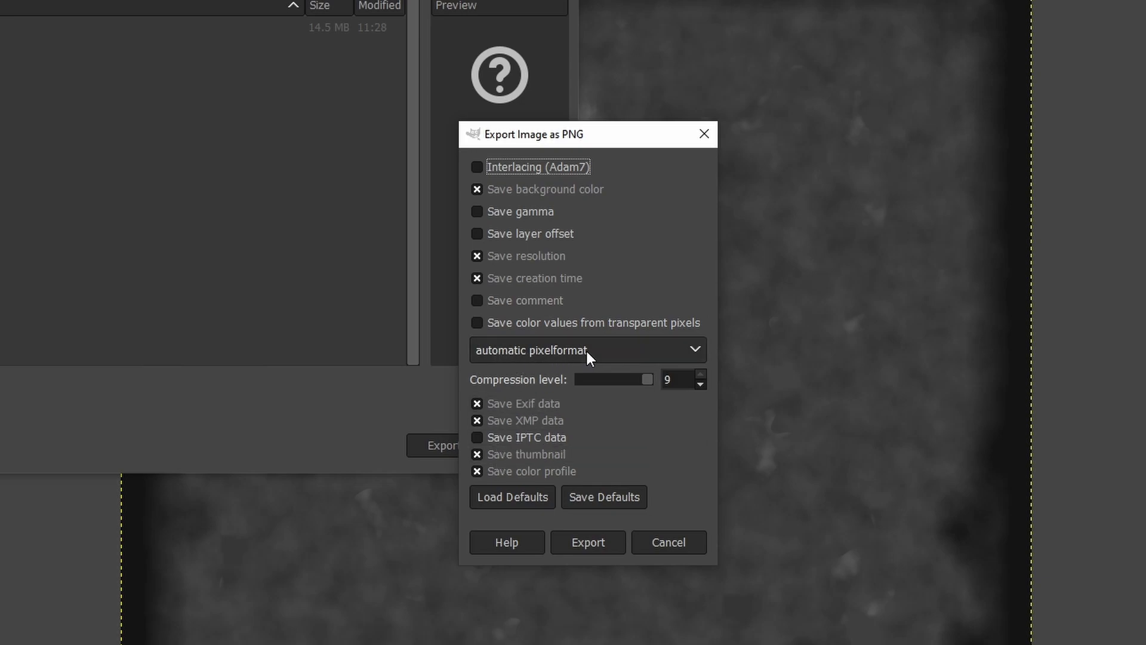
# Set the PNG pixel format to 16bpc GRAY and complete the export
pyautogui.click(696, 350)
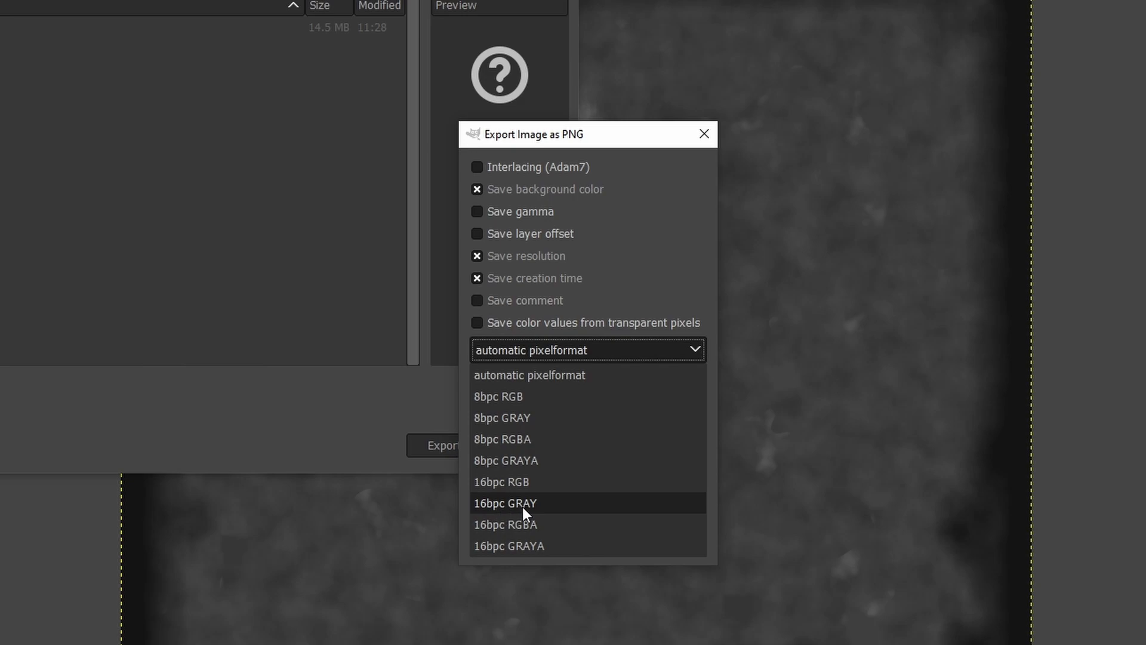
pyautogui.click(540, 501)
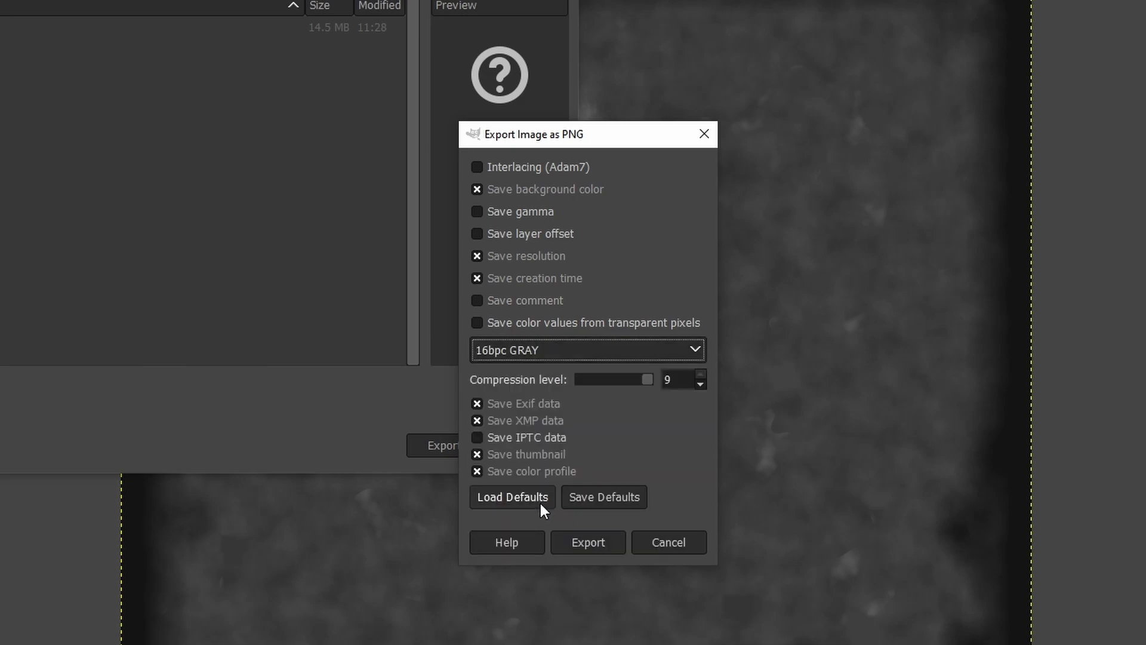
pyautogui.click(588, 542)
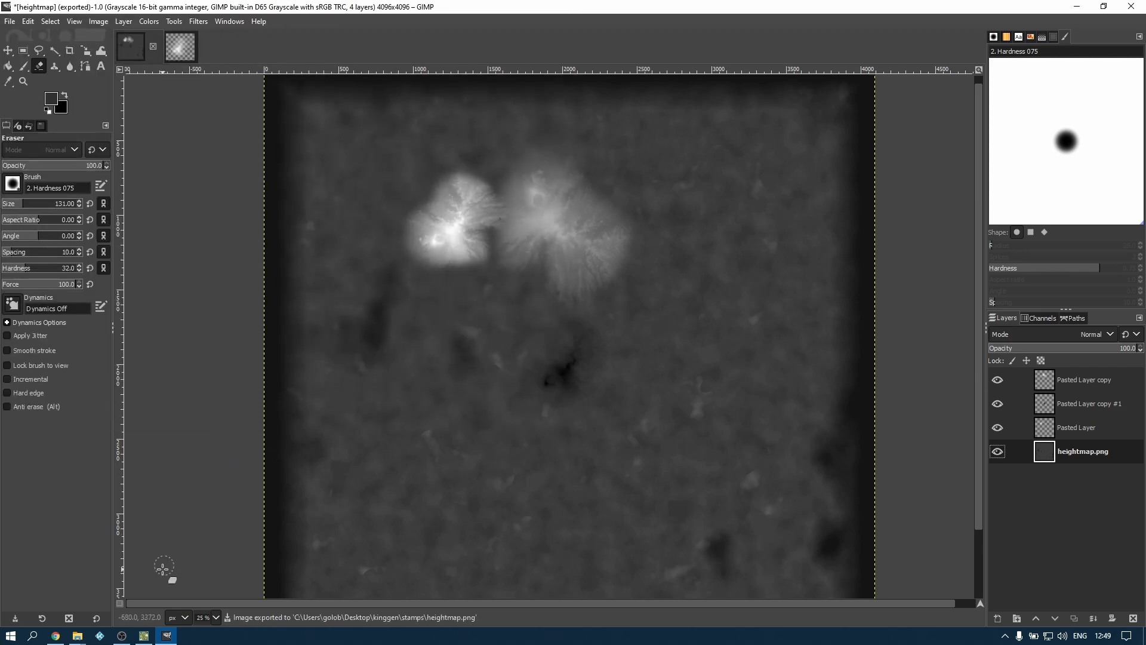
# Switch to KingGen, import heightmap from the stamps folder as the custom heightmap, and generate the world
pyautogui.click(143, 635)
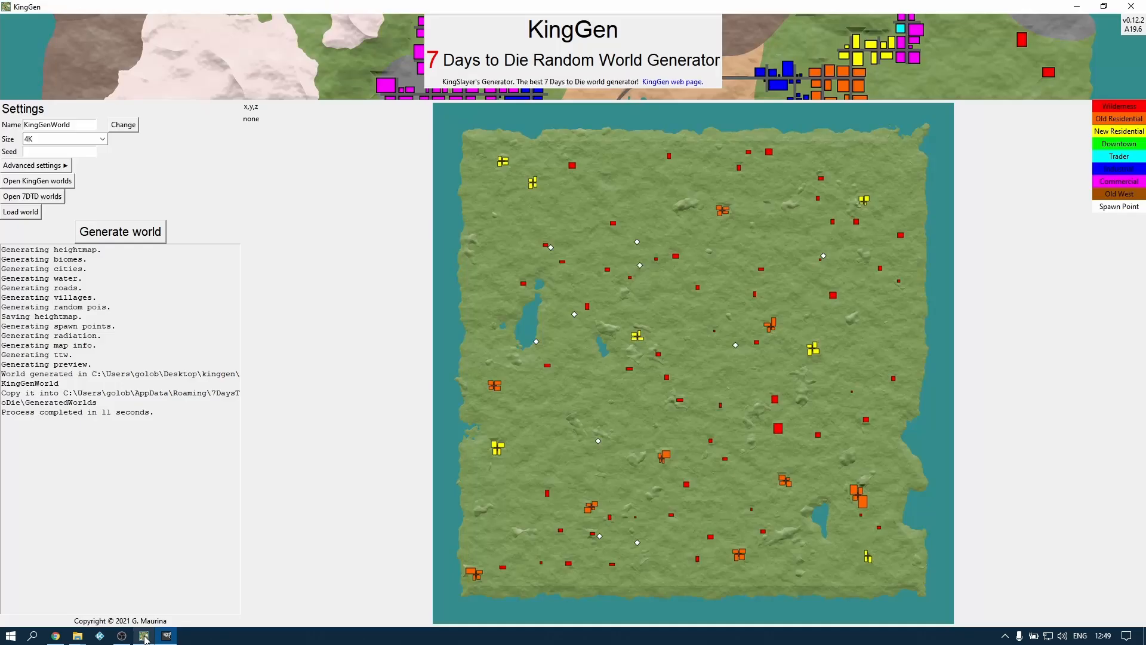
pyautogui.click(66, 167)
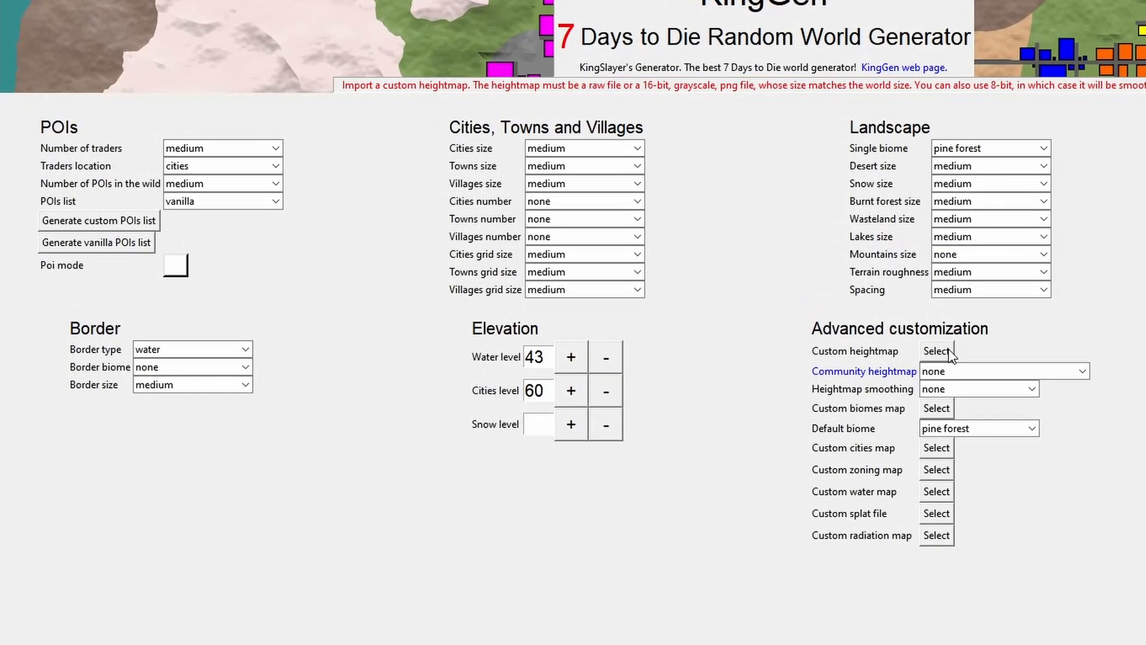
pyautogui.click(942, 353)
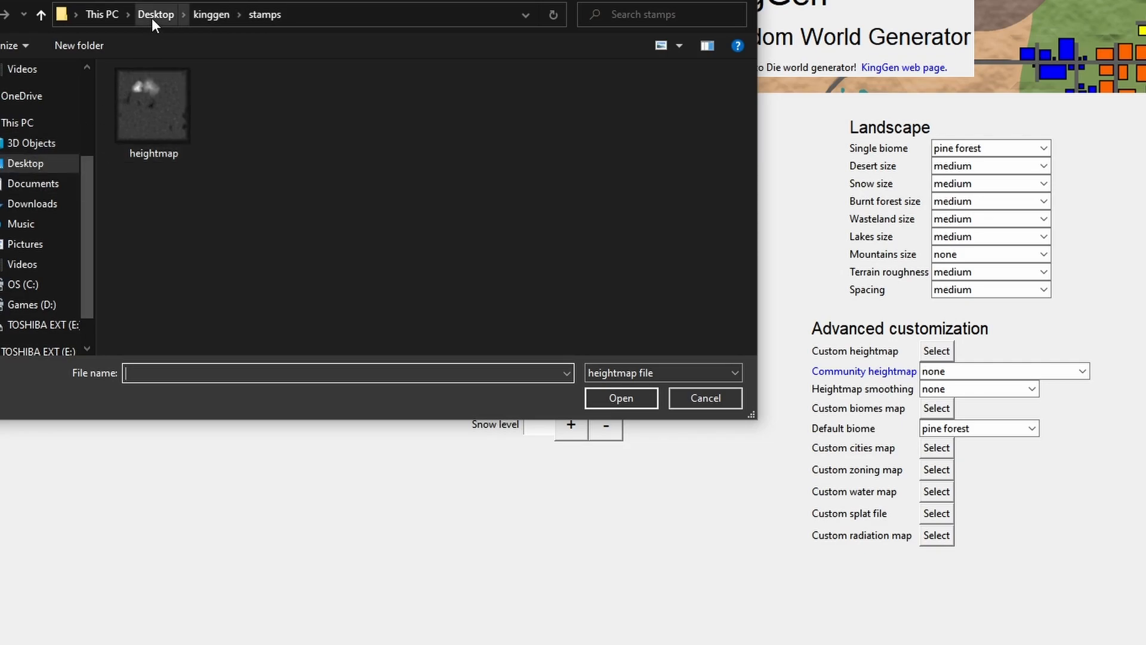
pyautogui.click(152, 112)
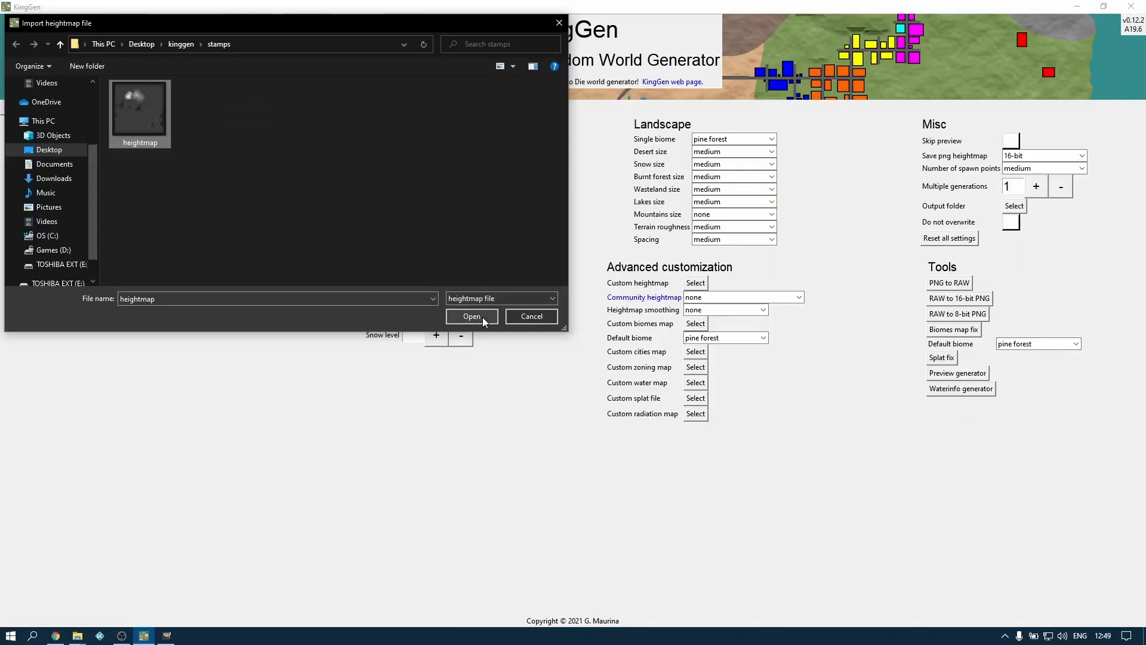
pyautogui.click(484, 316)
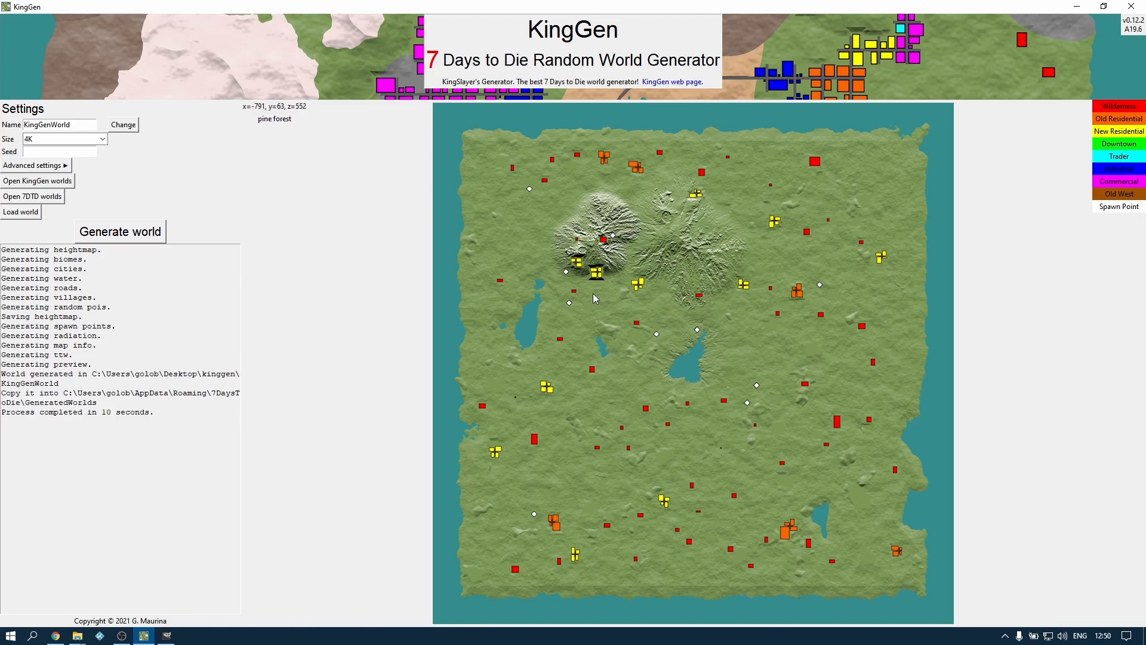
# Examine the two stamped mountains and the crater south of them in the generated world preview
pyautogui.click(665, 300)
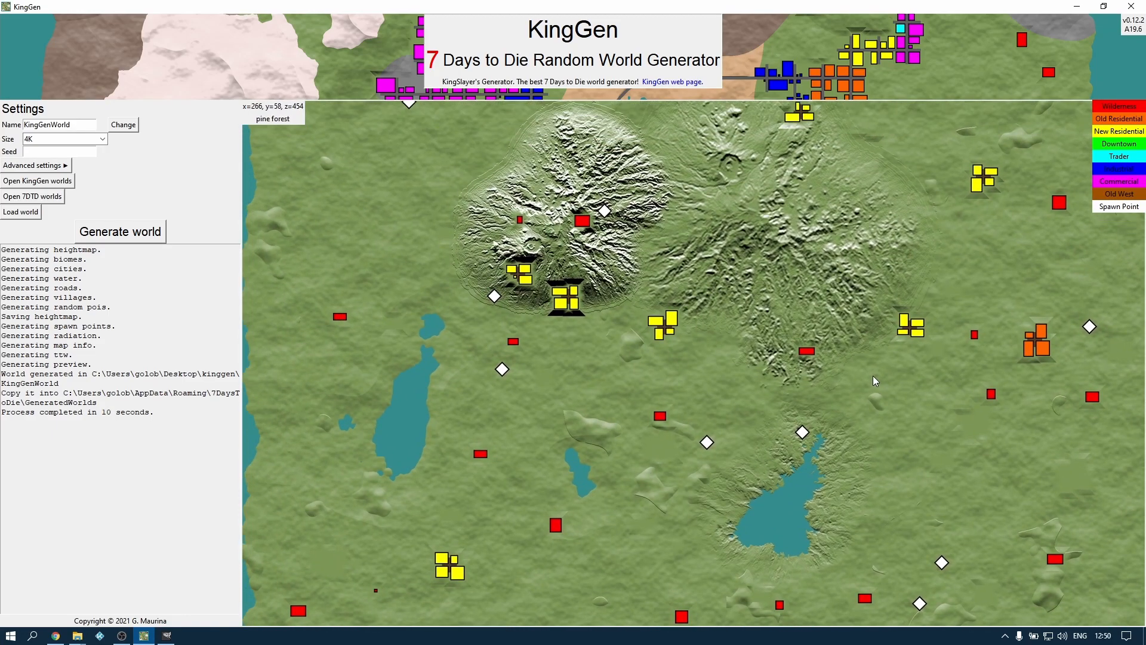
pyautogui.moveTo(873, 375); pyautogui.dragTo(786, 319)
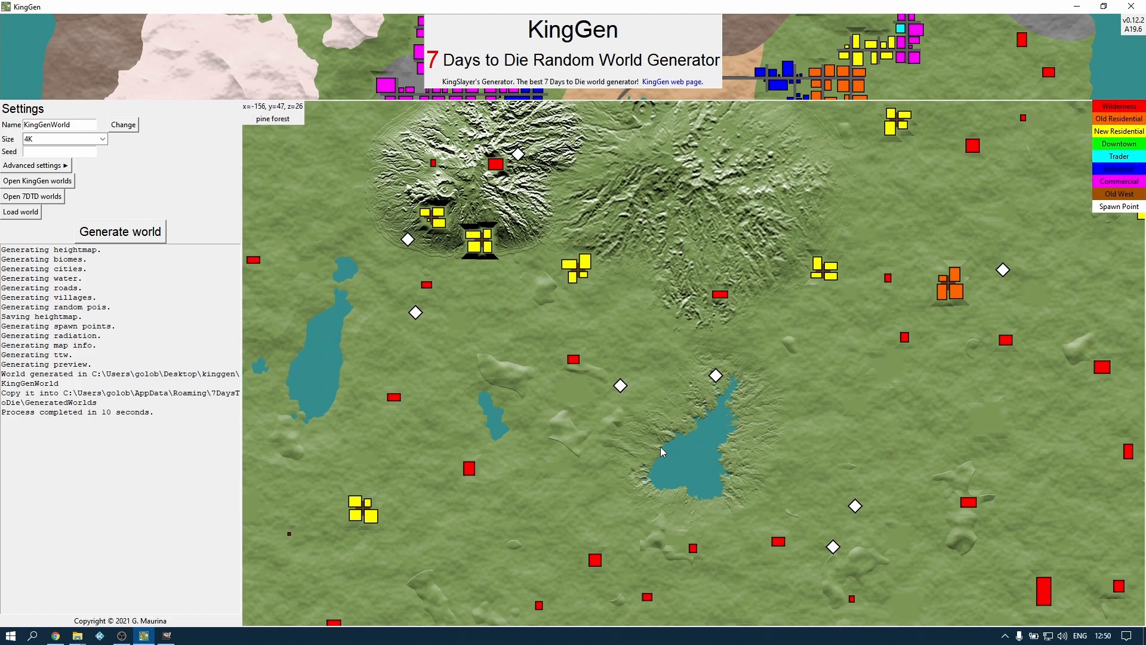
pyautogui.moveTo(758, 409); pyautogui.dragTo(758, 551)
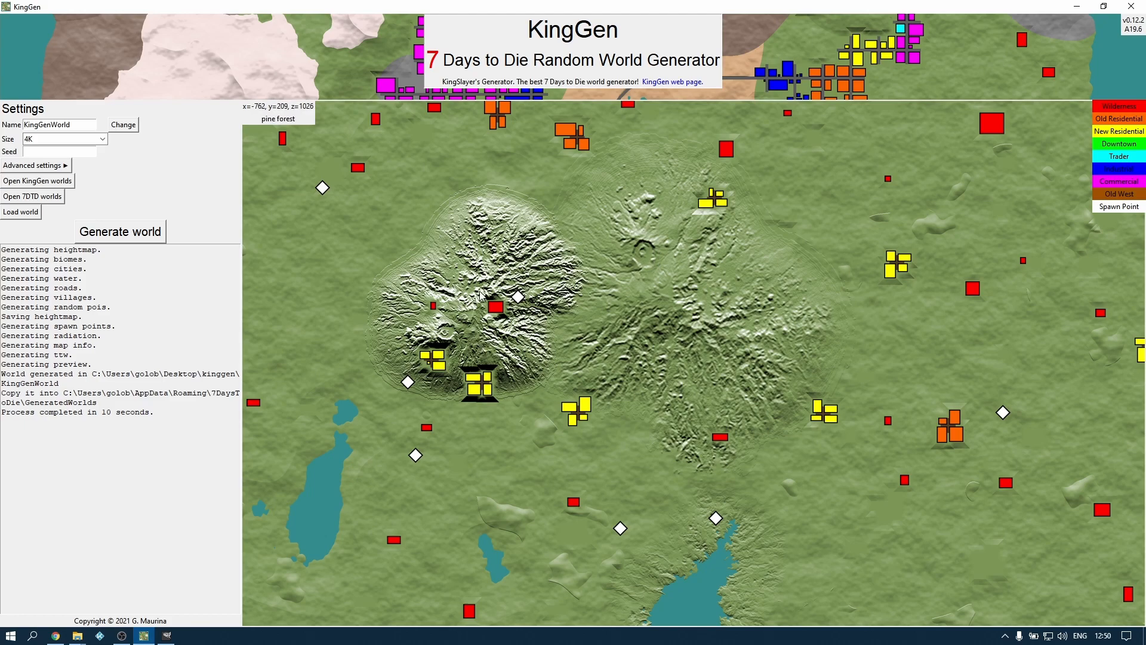
pyautogui.moveTo(467, 342); pyautogui.dragTo(479, 293)
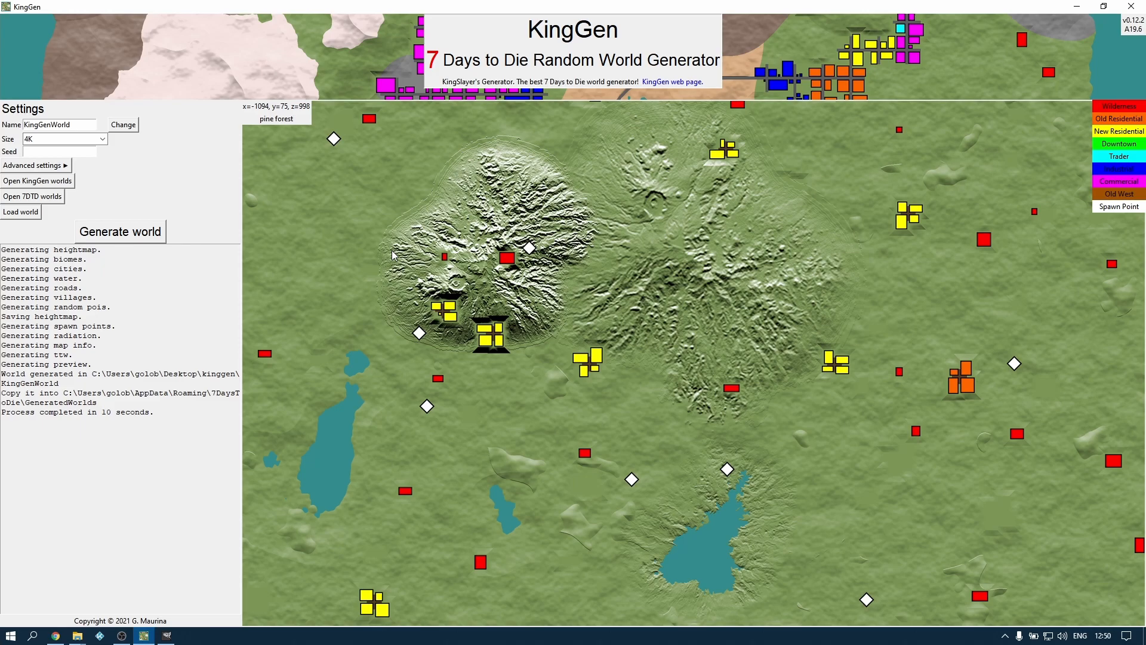
# Set the heightmap smoothing to little, regenerate the world, and inspect the mountains in the new preview
pyautogui.click(66, 166)
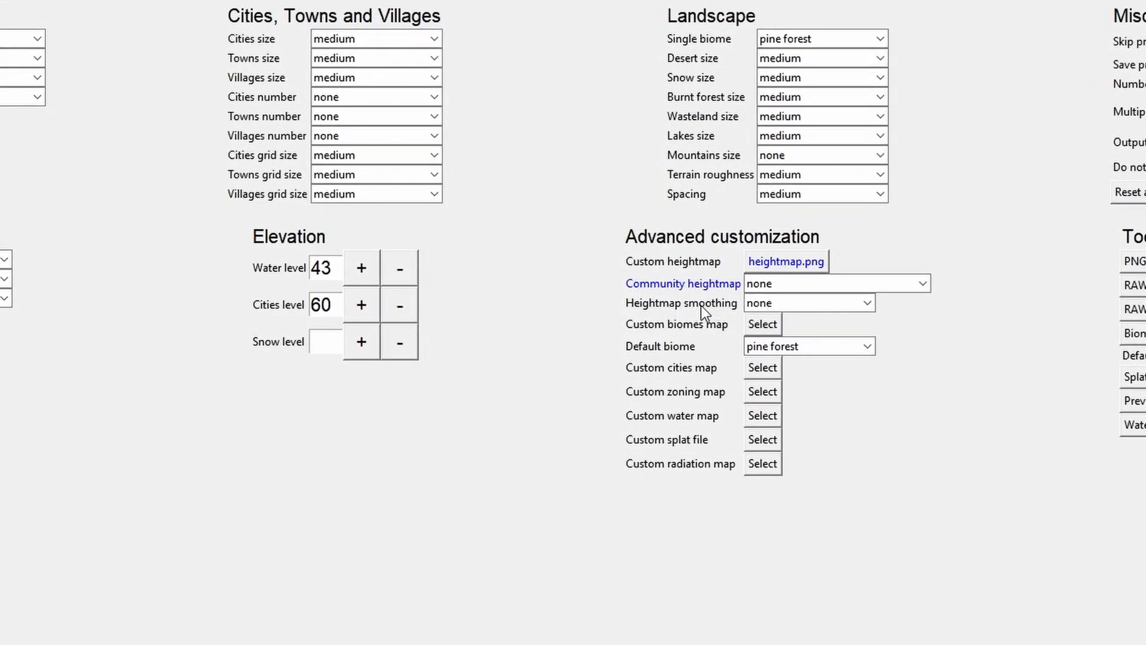
pyautogui.click(866, 304)
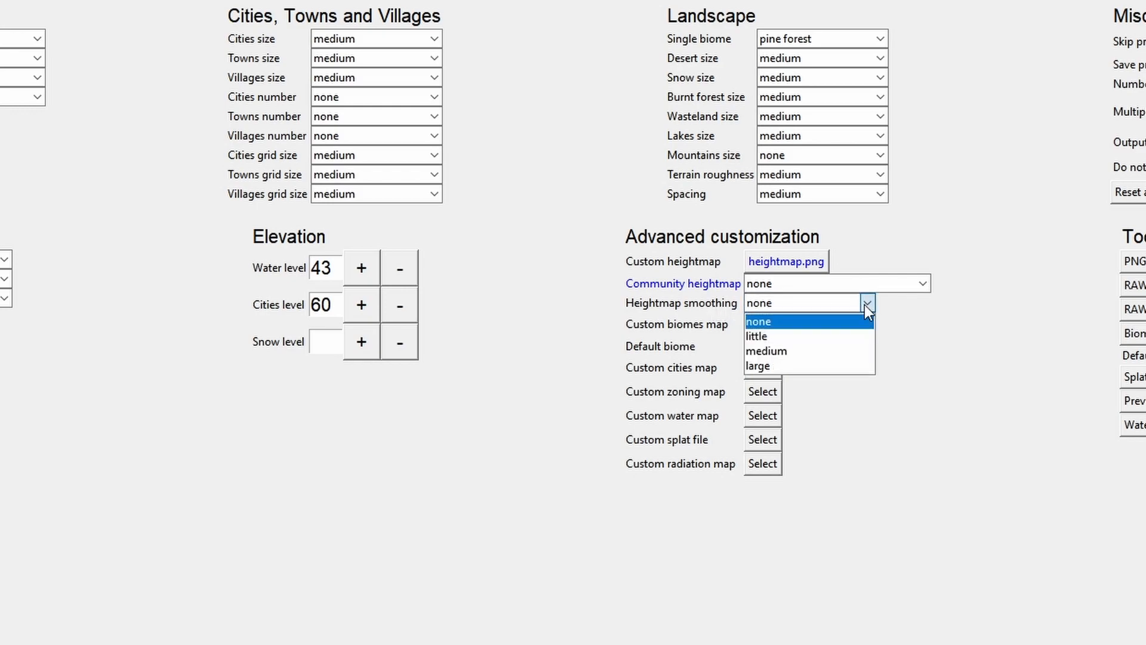
pyautogui.click(787, 336)
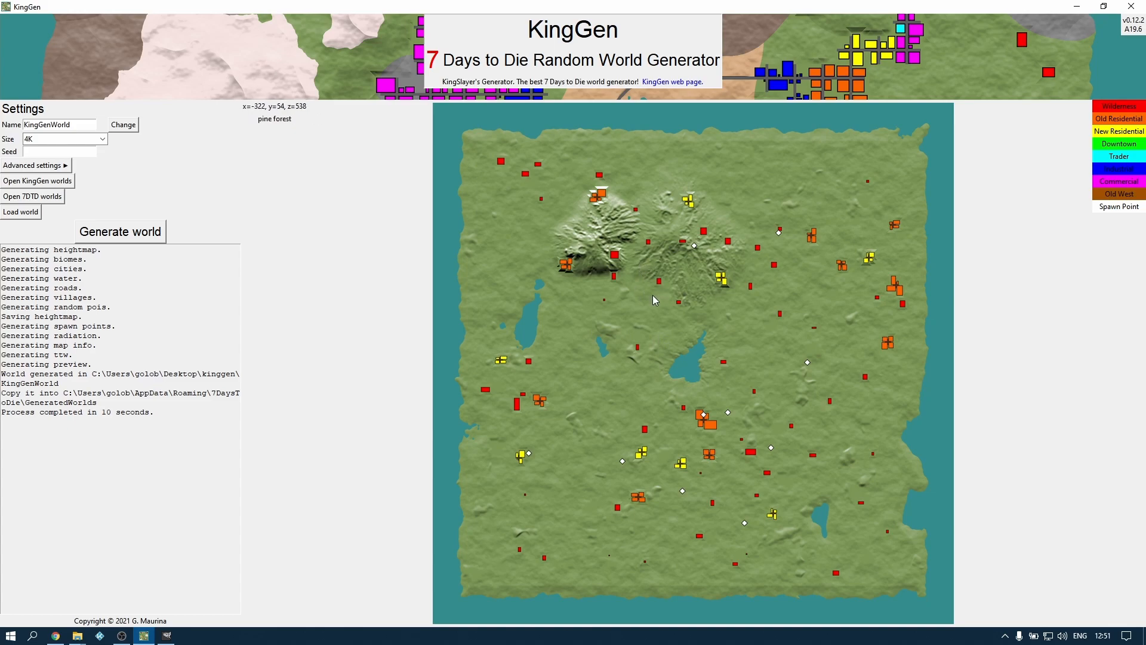
pyautogui.scroll(3, 653, 295)
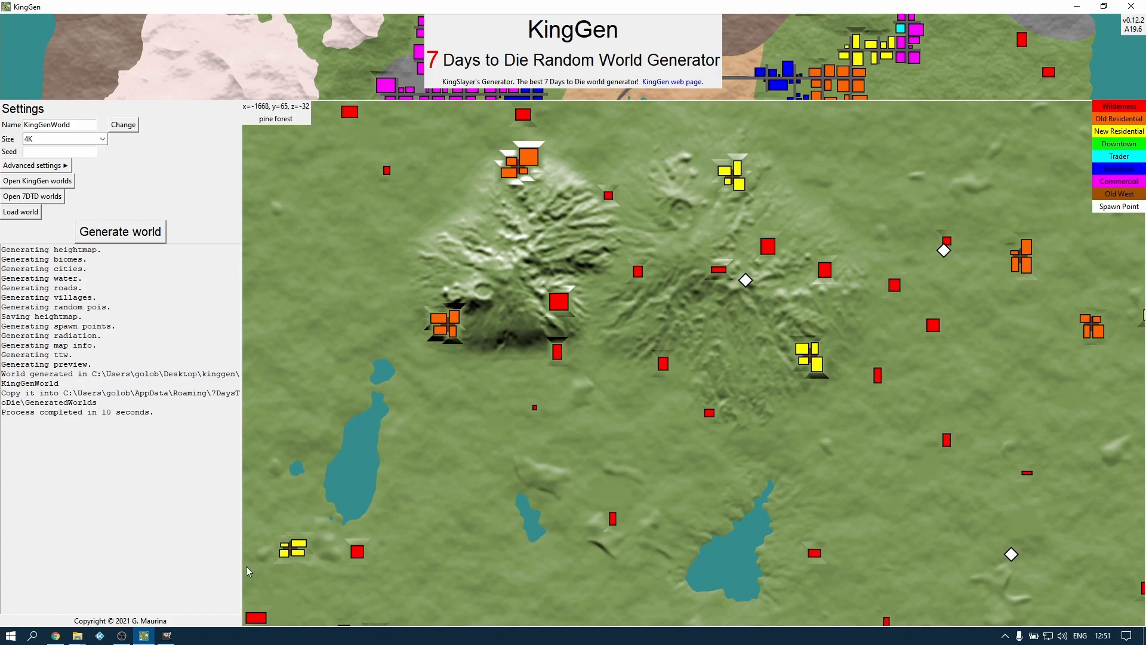
# Switch back to GIMP and examine how the smaller mountain's southern edge blends into the surrounding terrain
pyautogui.click(167, 635)
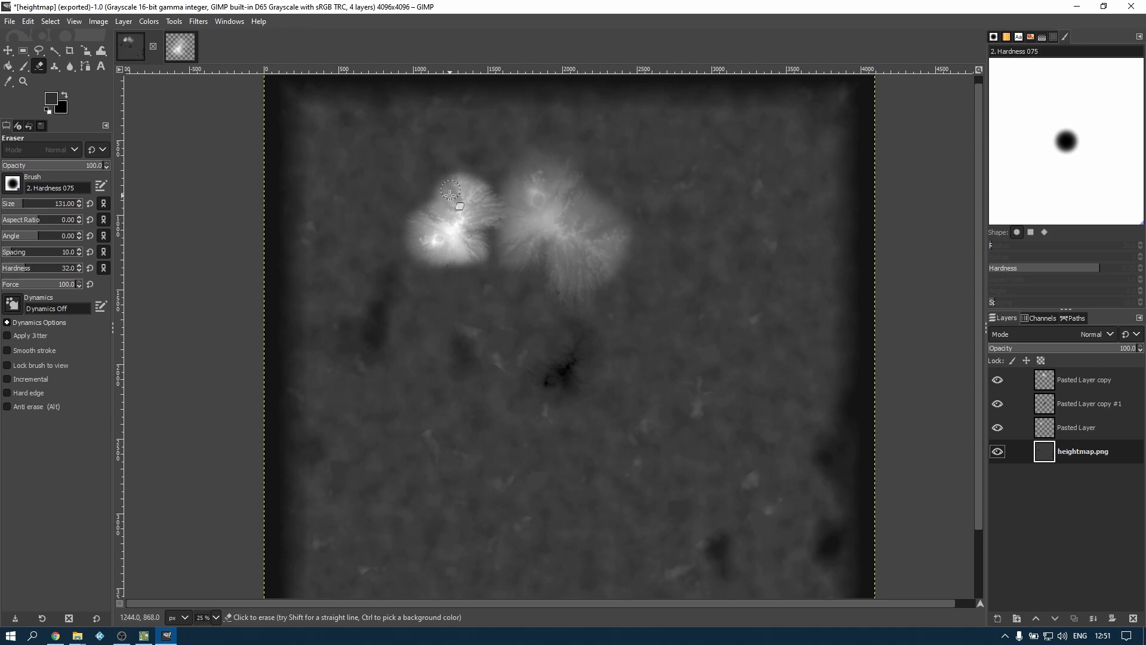
pyautogui.press('m')
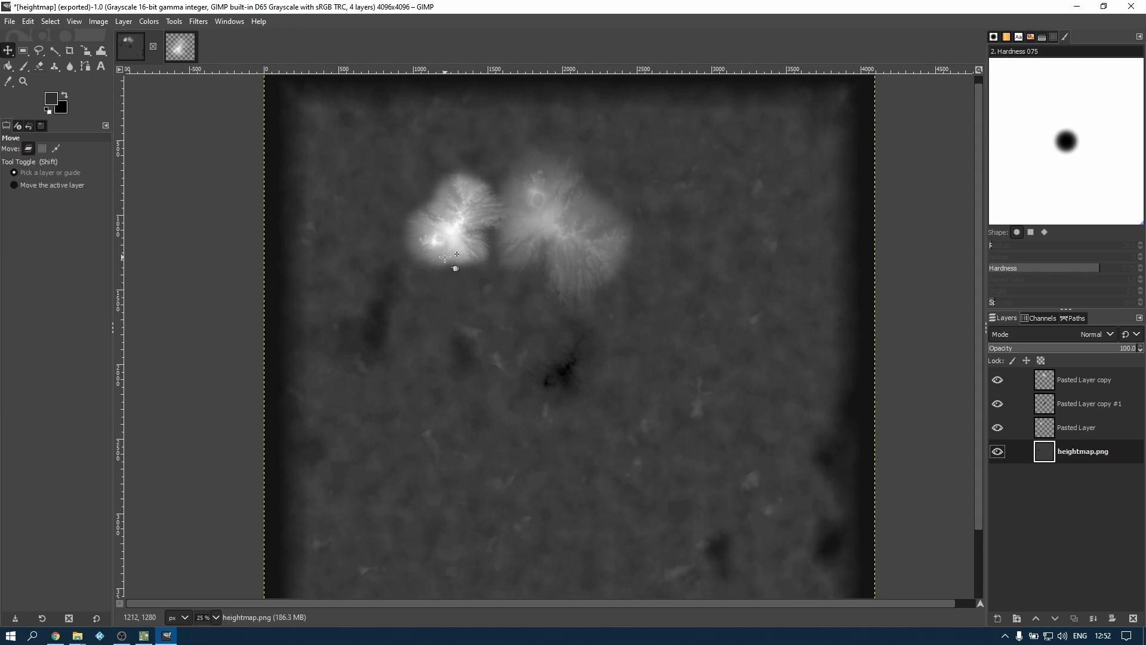
pyautogui.scroll(6, 445, 257)
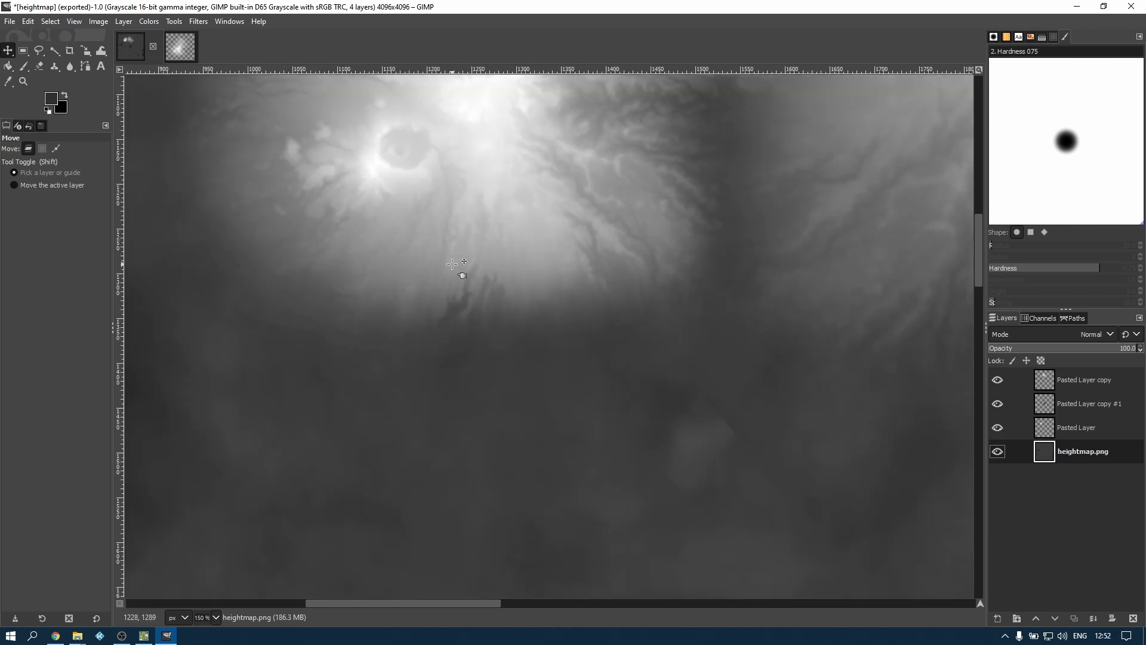
pyautogui.scroll(1, 452, 264)
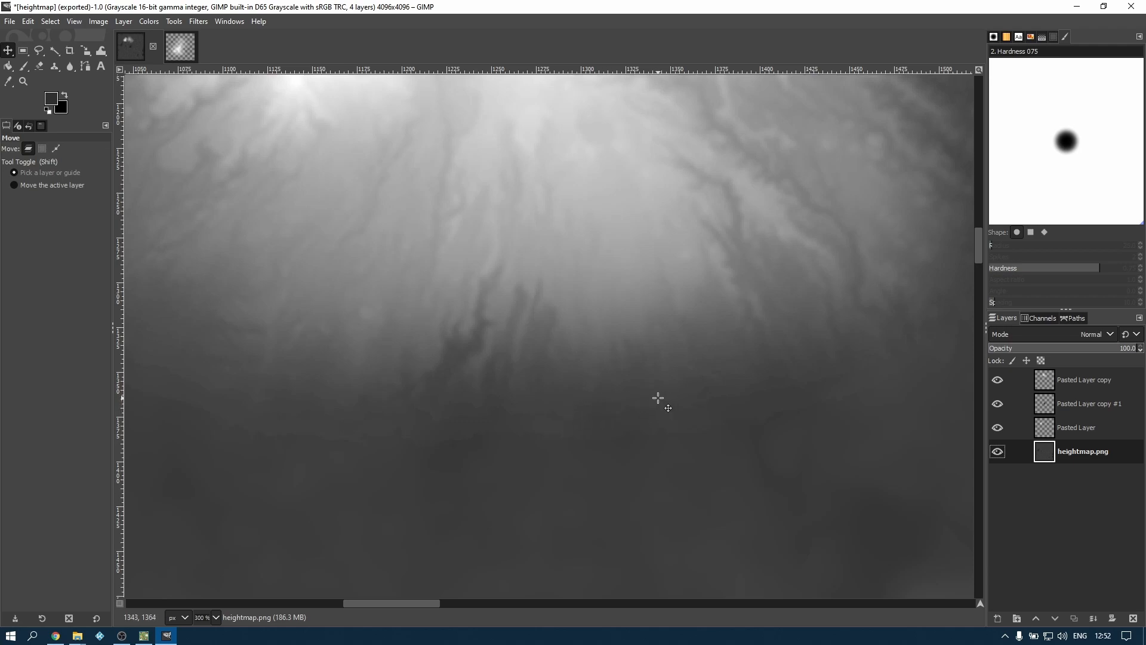
pyautogui.keyDown('ctrl'); pyautogui.scroll(2, 659, 412); pyautogui.keyUp('ctrl')
pyautogui.keyDown('ctrl'); pyautogui.scroll(2, 659, 412); pyautogui.keyUp('ctrl')
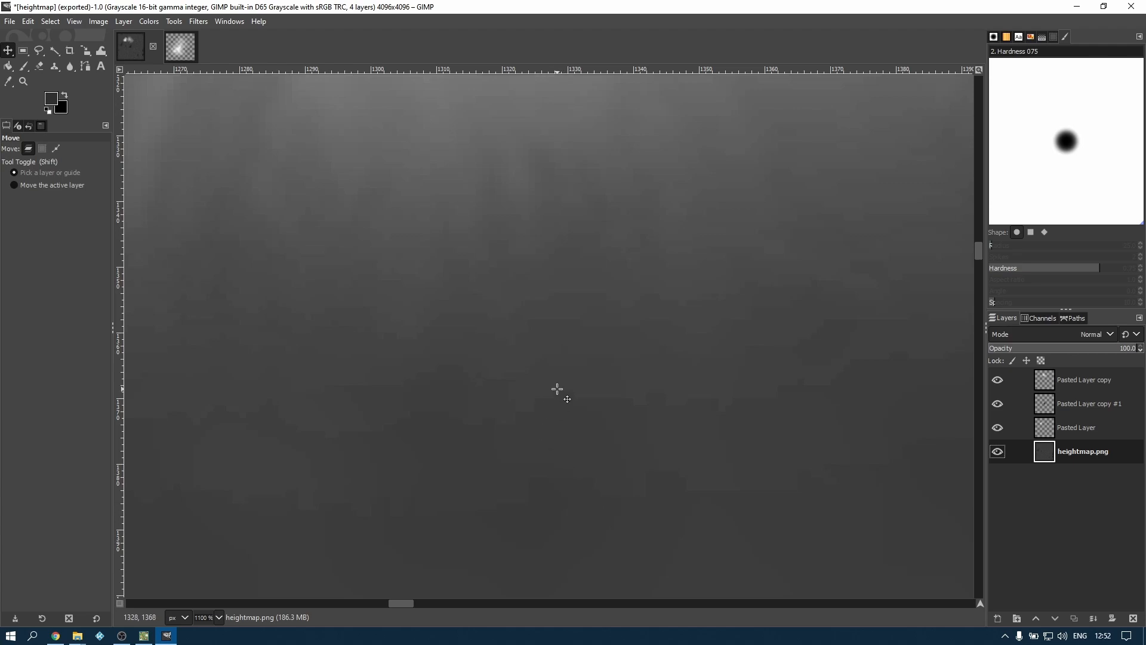
pyautogui.scroll(-2, 564, 375)
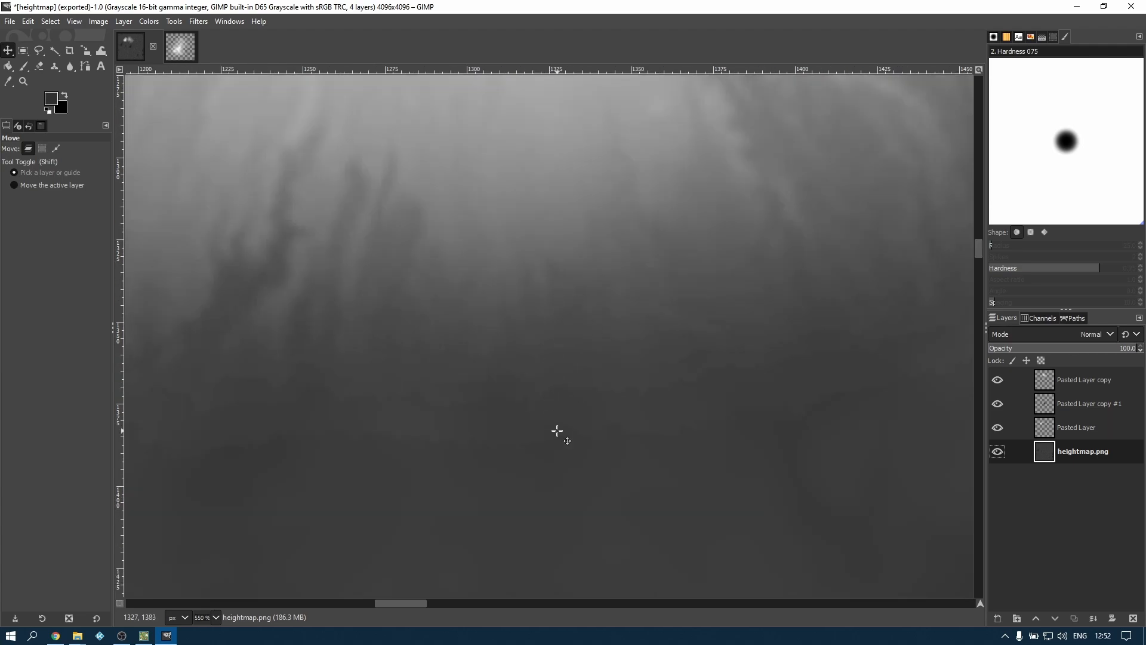
pyautogui.scroll(-2, 562, 362)
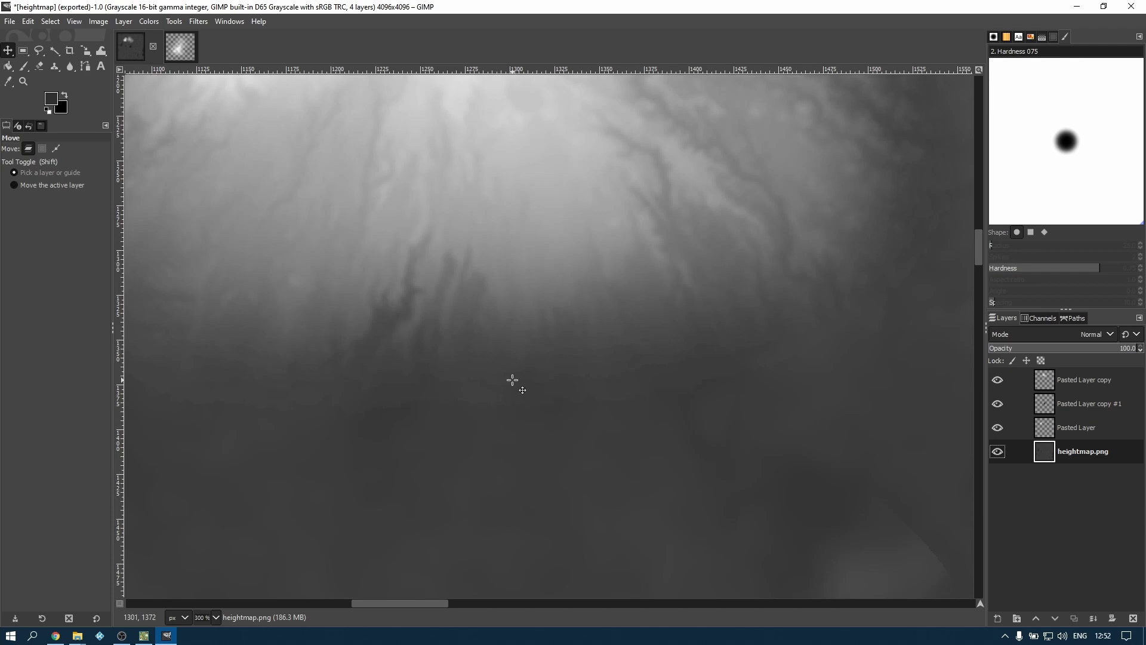
# Set up the Blur / Sharpen tool with brush size 114 and hardness 34, and make Pasted Layer, the smaller mountain, active
pyautogui.press('s')
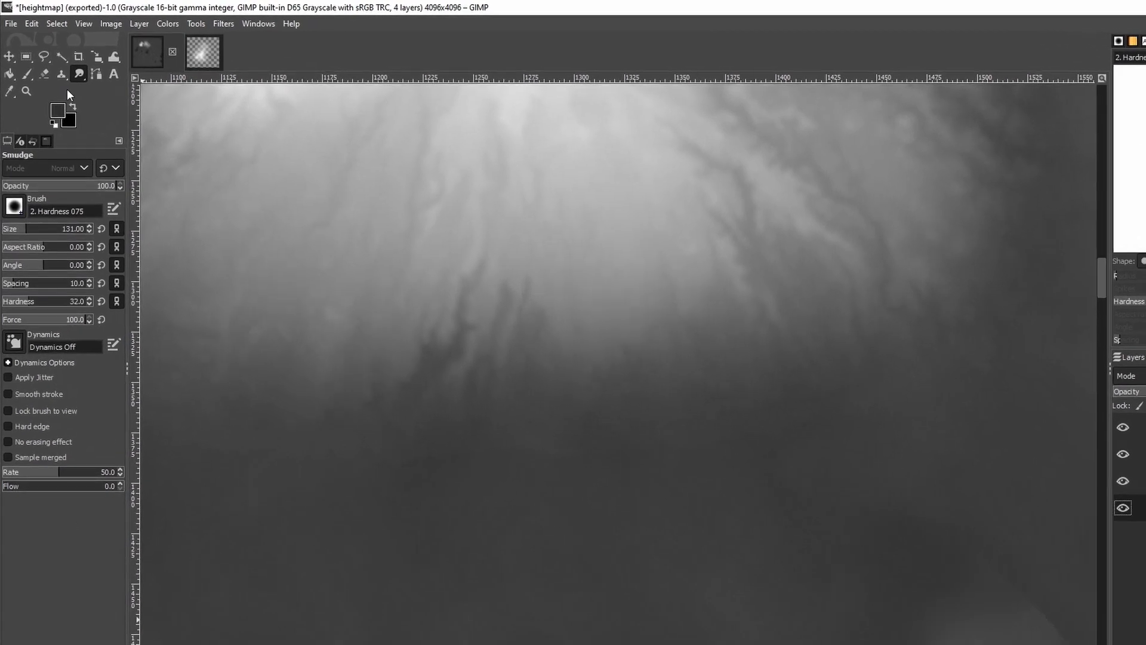
pyautogui.rightClick(95, 86)
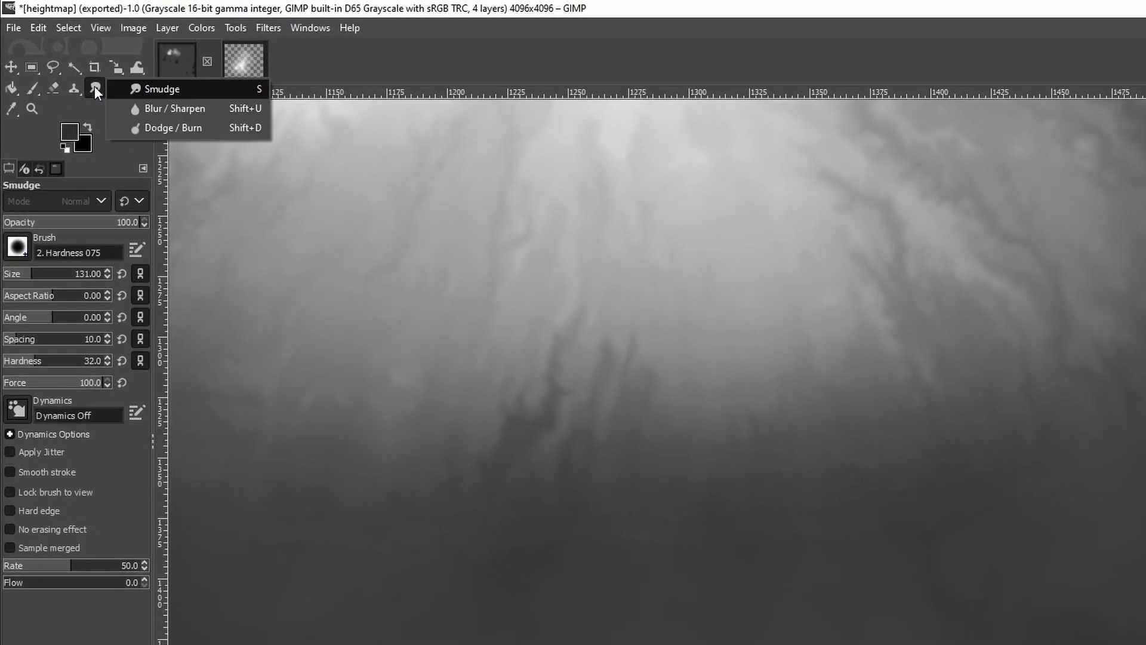
pyautogui.click(145, 107)
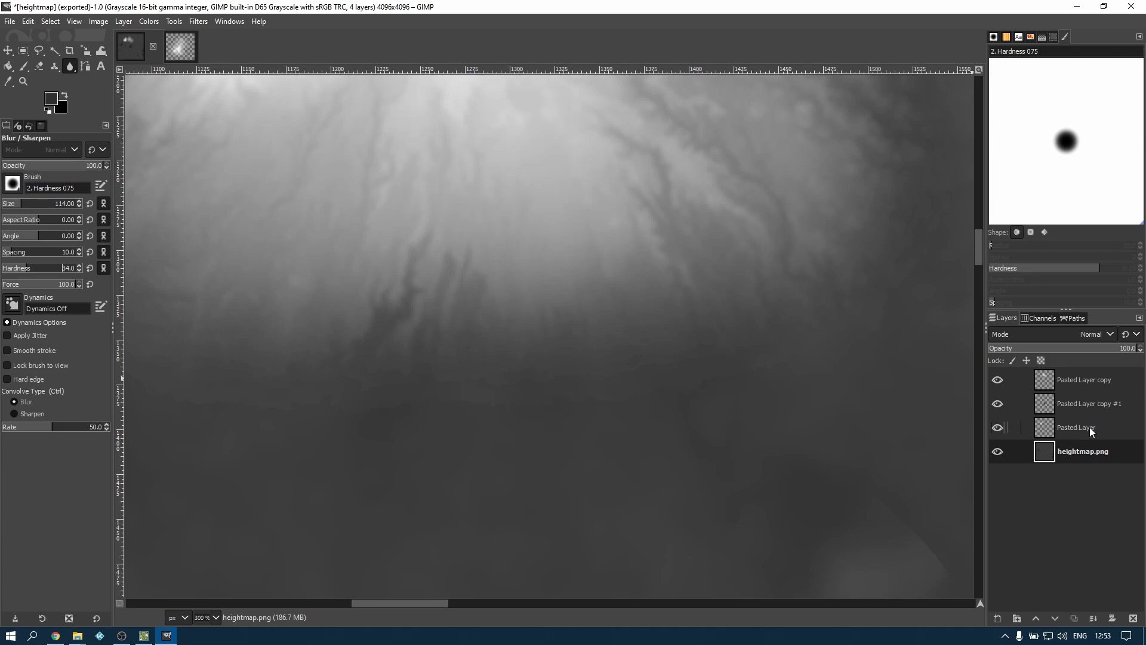
pyautogui.click(1077, 427)
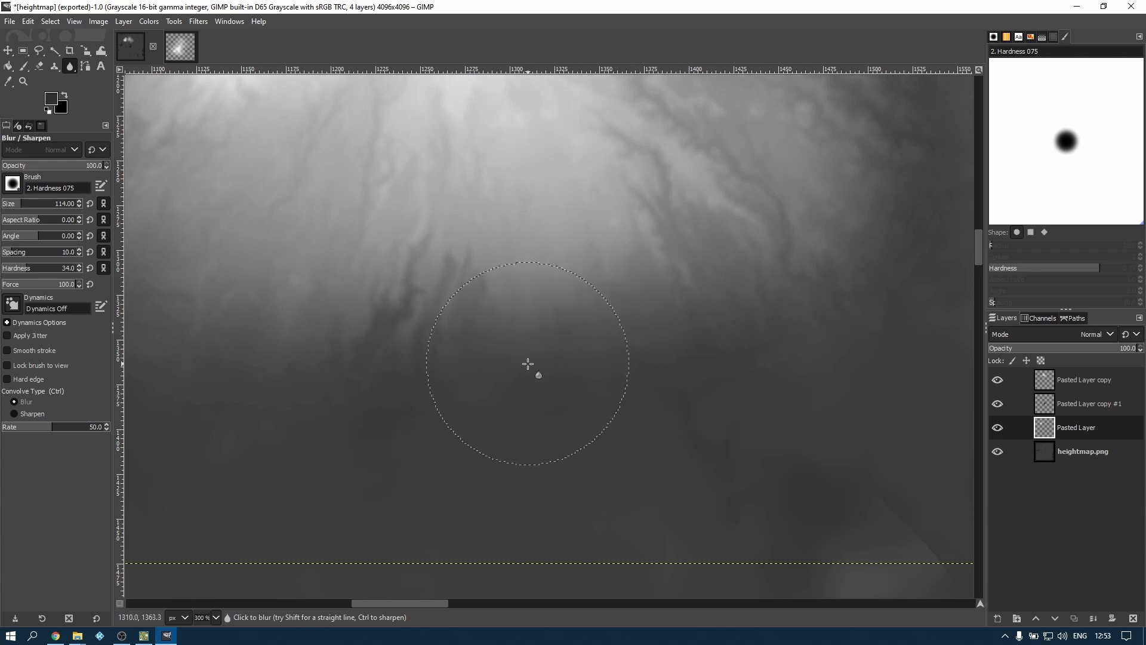
pyautogui.scroll(2, 529, 384)
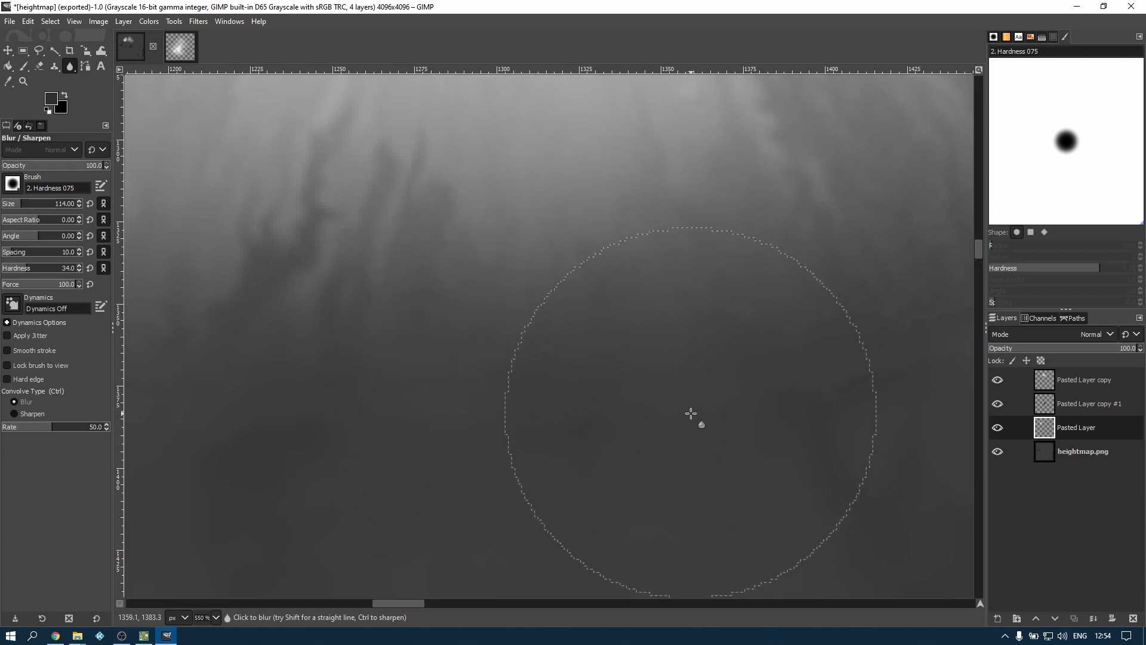
pyautogui.press('1')
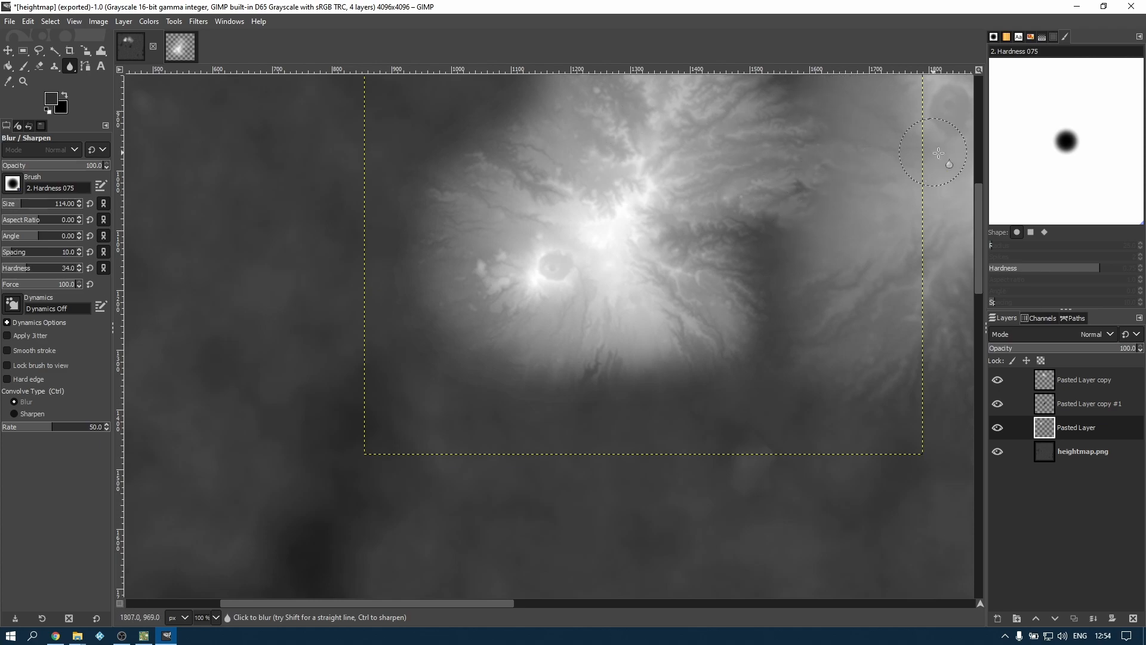
# Check the blended edges of the stamped mountains and re-export the edited image to heightmap.png
pyautogui.scroll(5, 872, 221)
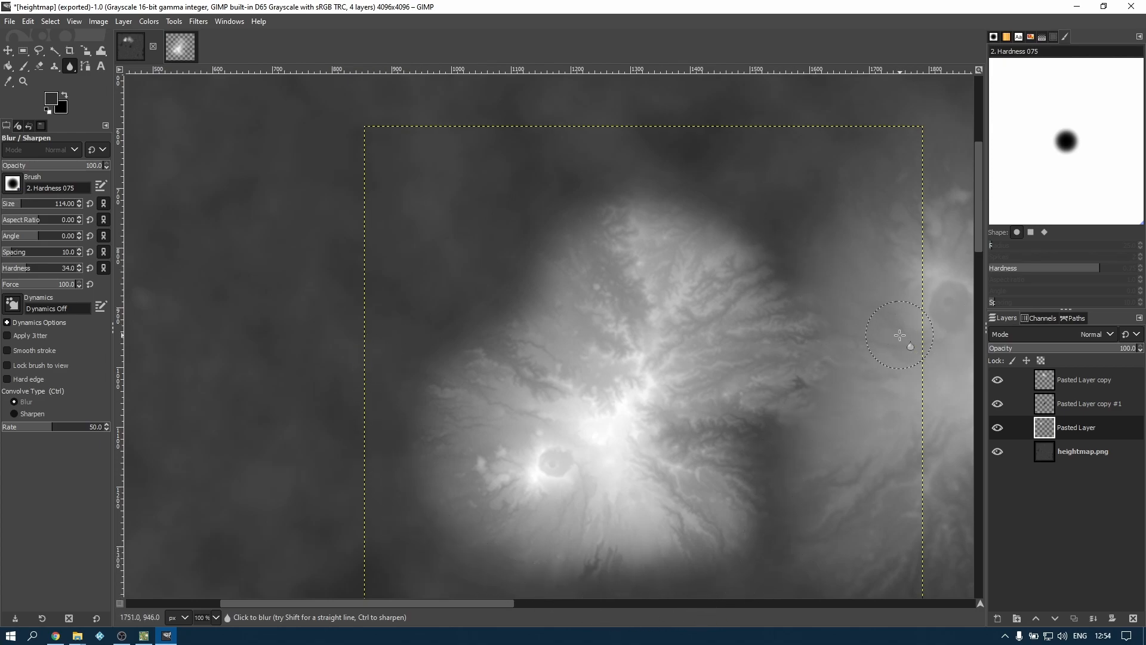
pyautogui.scroll(-1, 531, 292)
pyautogui.keyDown('alt'); pyautogui.scroll(-2, 531, 292); pyautogui.keyUp('alt')
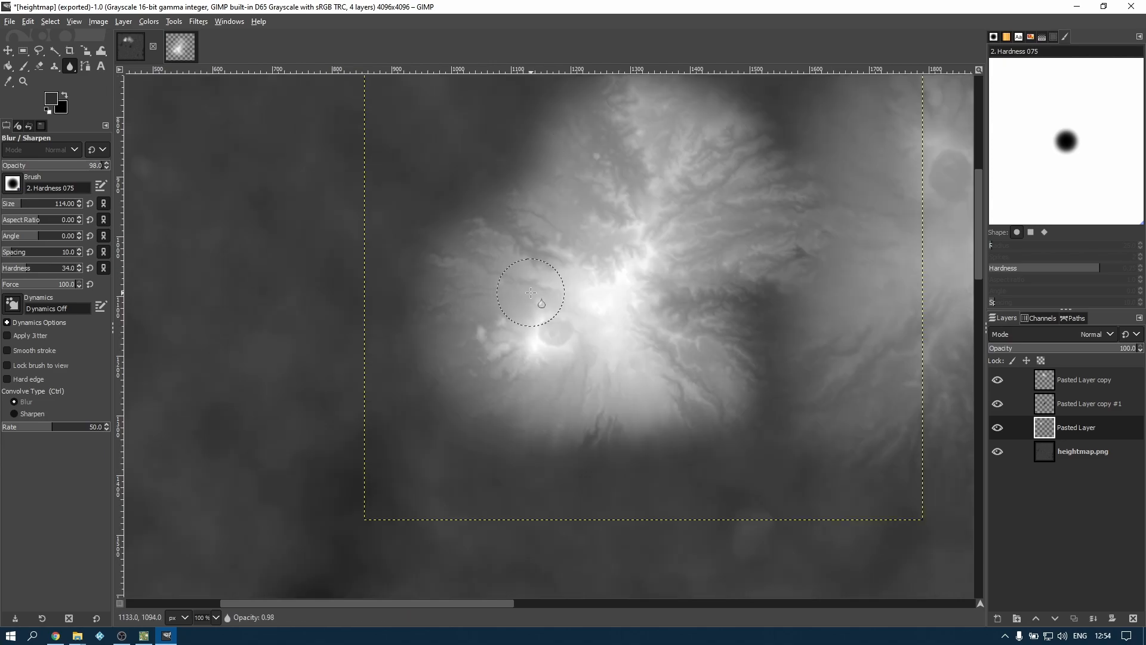
pyautogui.keyDown('ctrl'); pyautogui.scroll(-5, 531, 293); pyautogui.keyUp('ctrl')
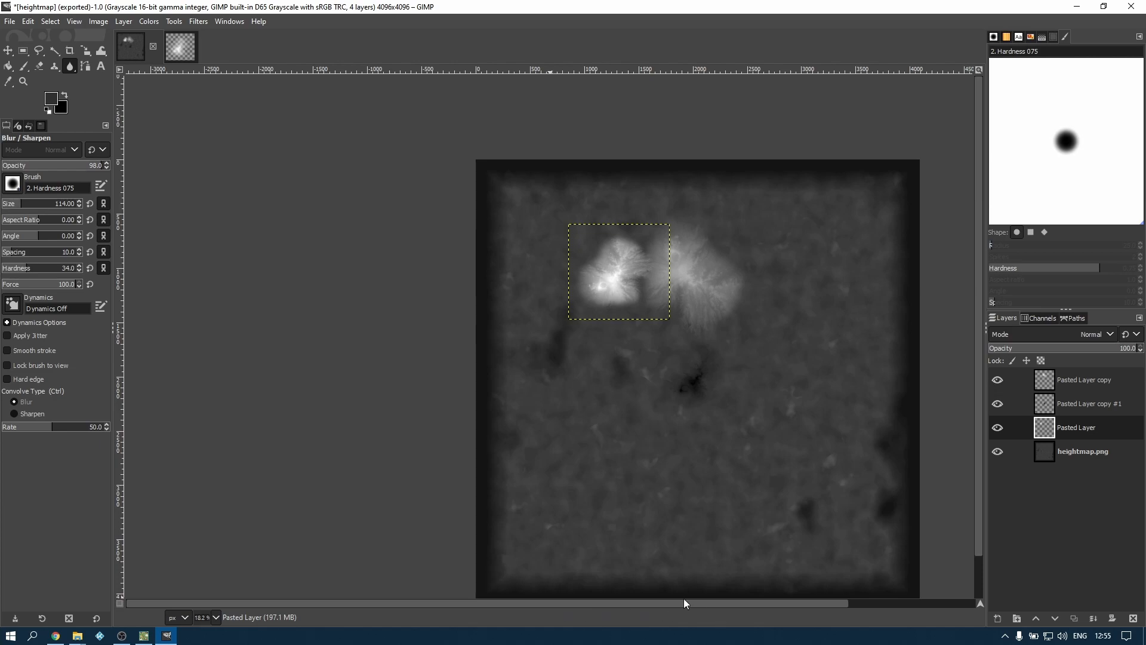
pyautogui.click(10, 22)
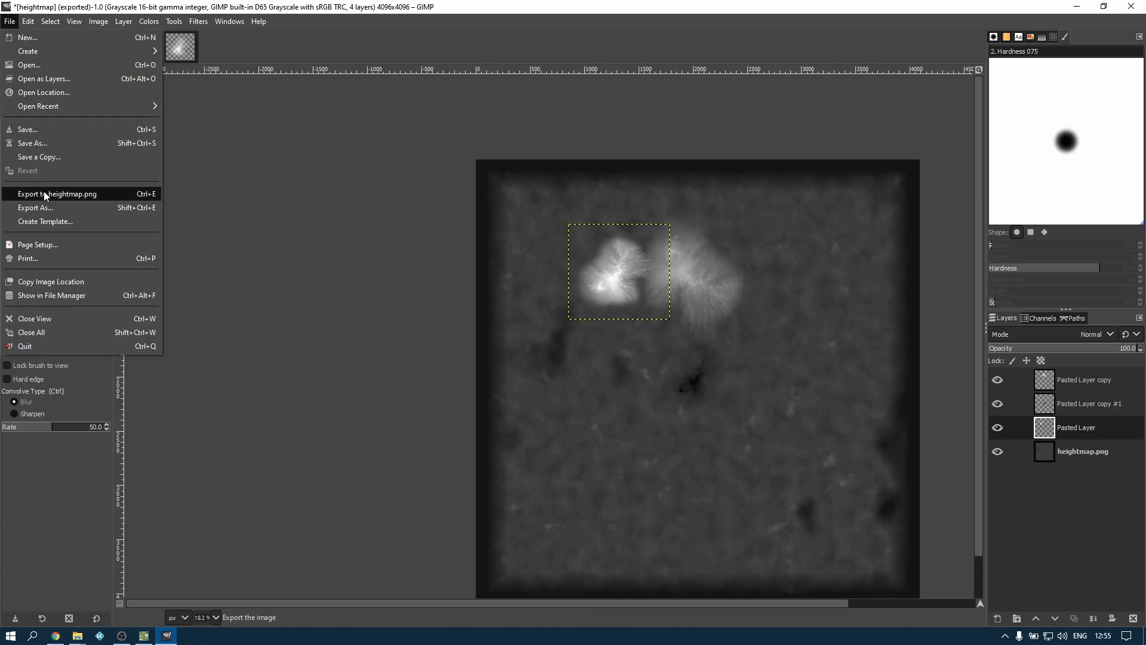
pyautogui.click(89, 196)
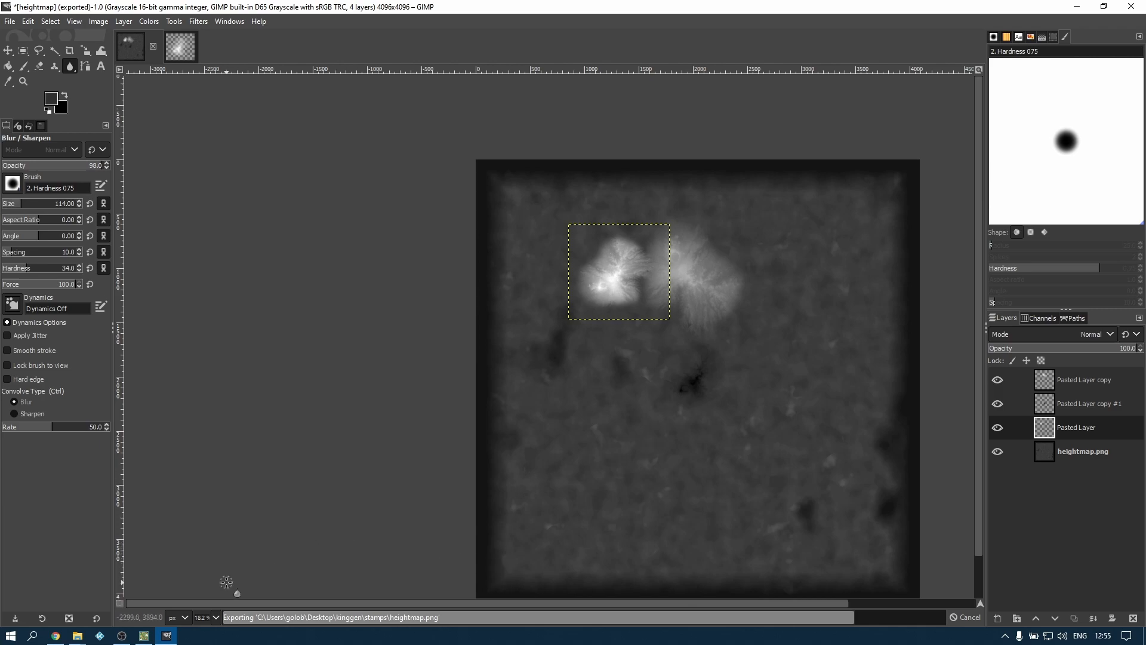
# Switch to KingGen, set the heightmap smoothing to none, and regenerate the world from the updated heightmap
pyautogui.click(144, 636)
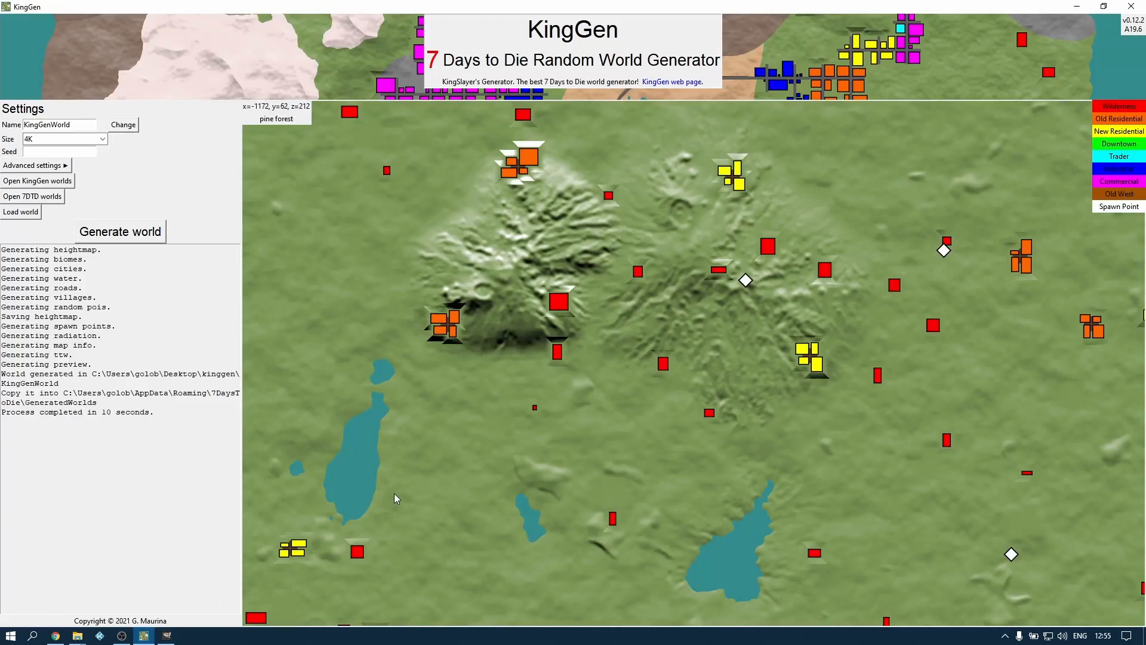
pyautogui.click(36, 166)
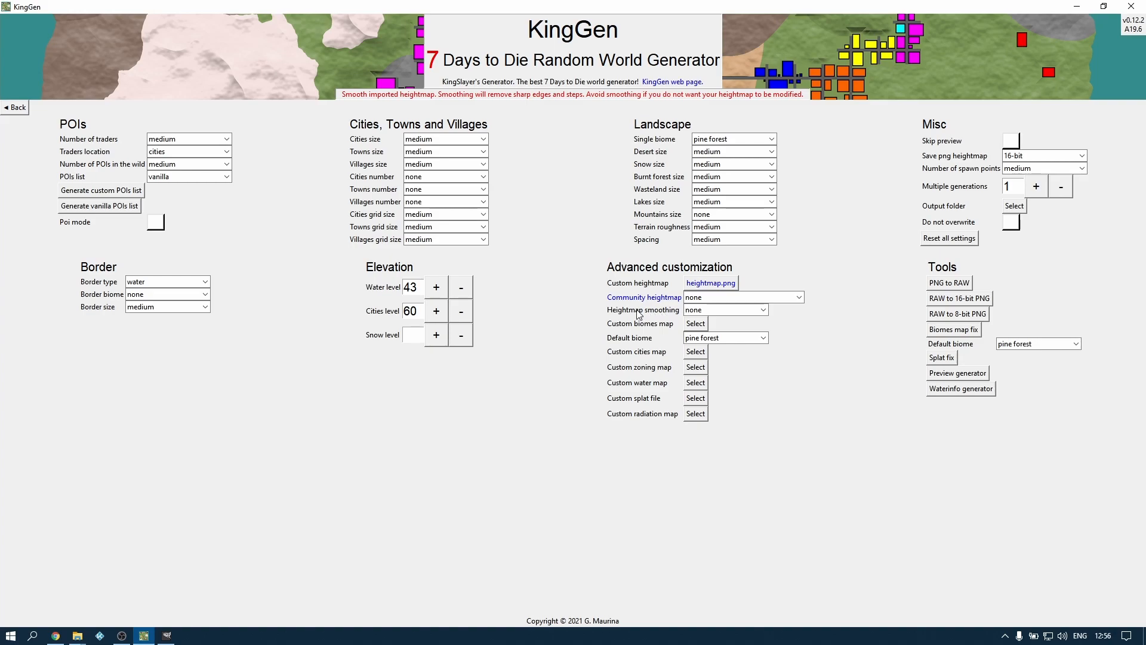
pyautogui.click(719, 311)
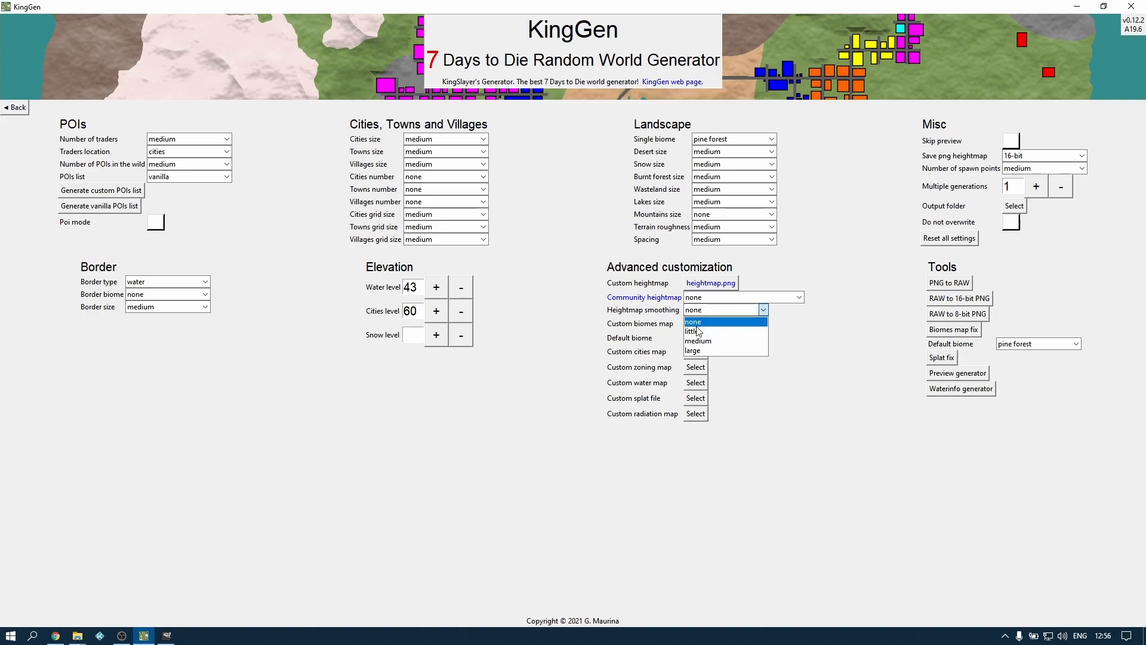
pyautogui.click(695, 322)
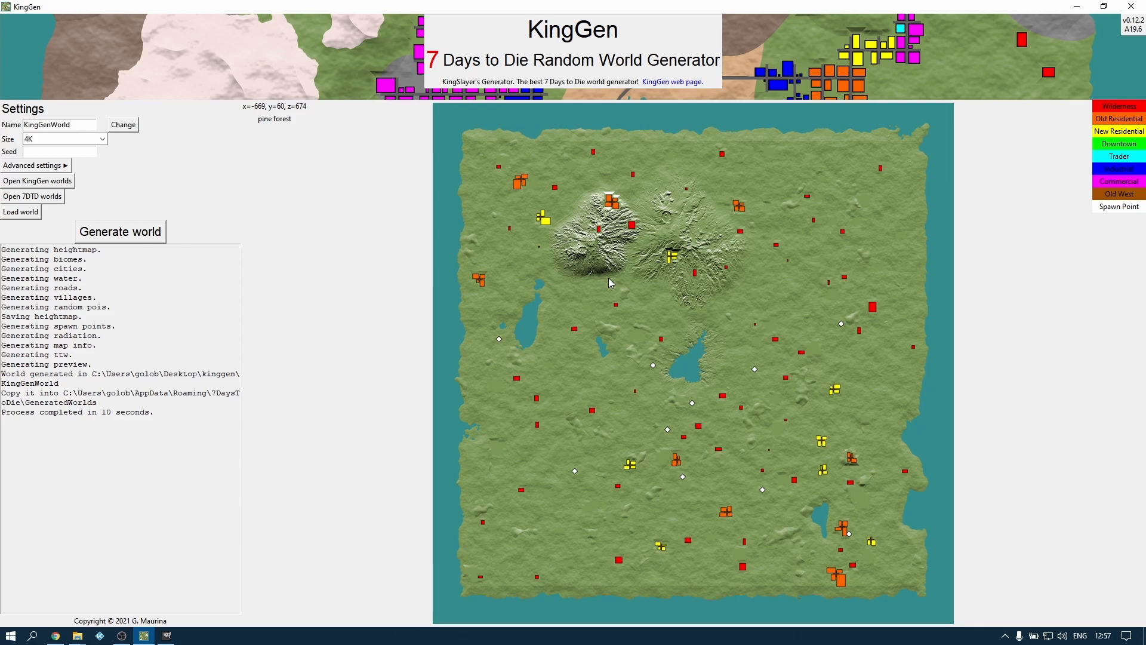
# Examine the crater lake and the edges of both mountains in the regenerated world preview
pyautogui.scroll(2, 608, 277)
pyautogui.moveTo(744, 306); pyautogui.dragTo(623, 350)
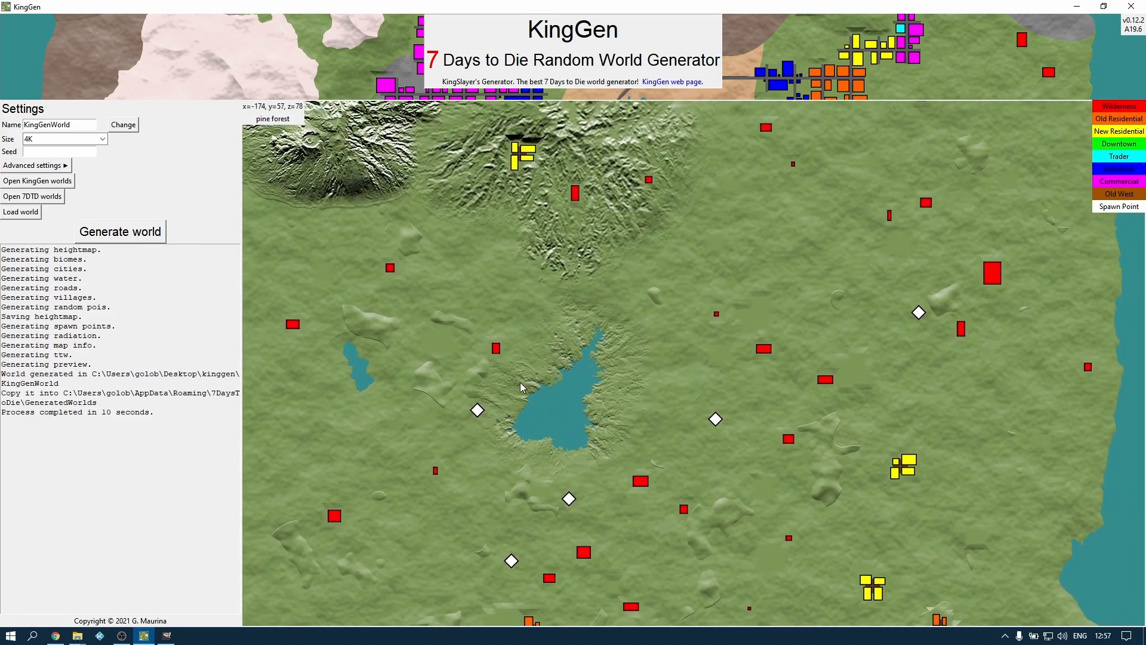
pyautogui.moveTo(527, 292); pyautogui.dragTo(565, 398)
pyautogui.moveTo(464, 349); pyautogui.dragTo(619, 387)
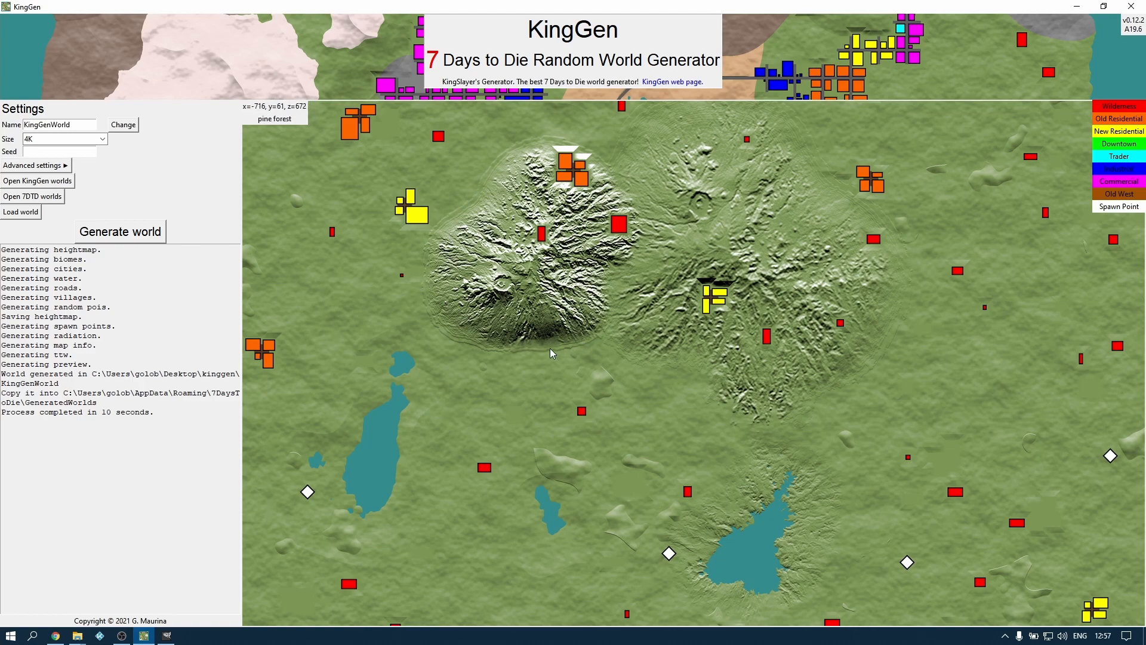
pyautogui.moveTo(550, 349); pyautogui.dragTo(481, 312)
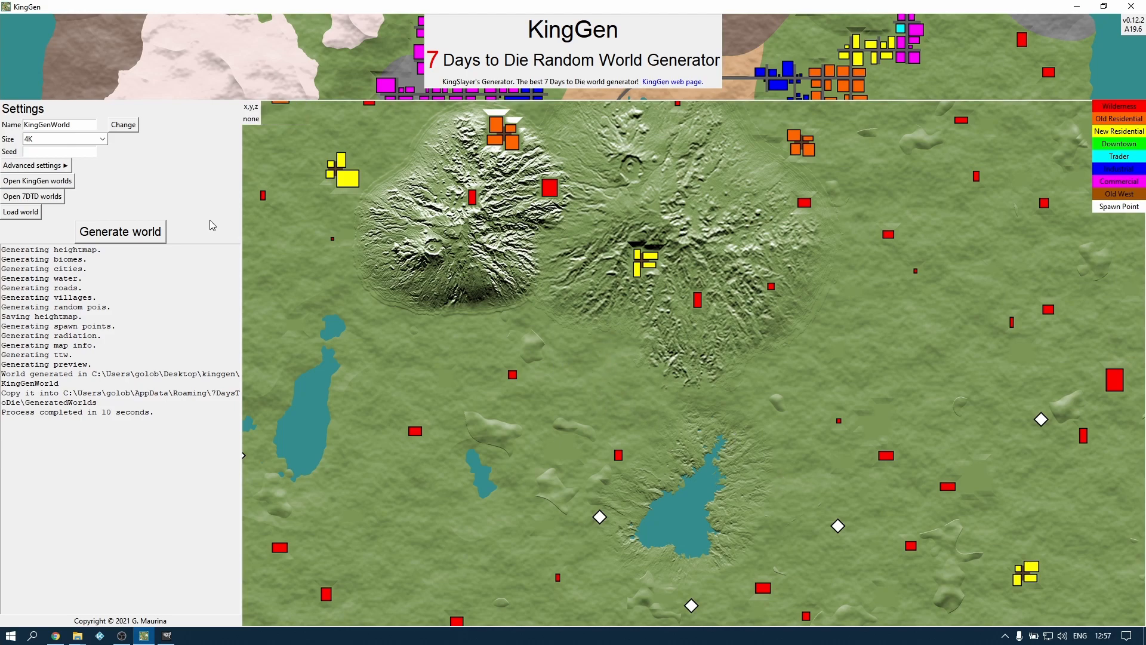
# Copy the KingGenWorld folder from the KingGen output folder into the game's GeneratedWorlds folder, and close that folder window
pyautogui.click(27, 185)
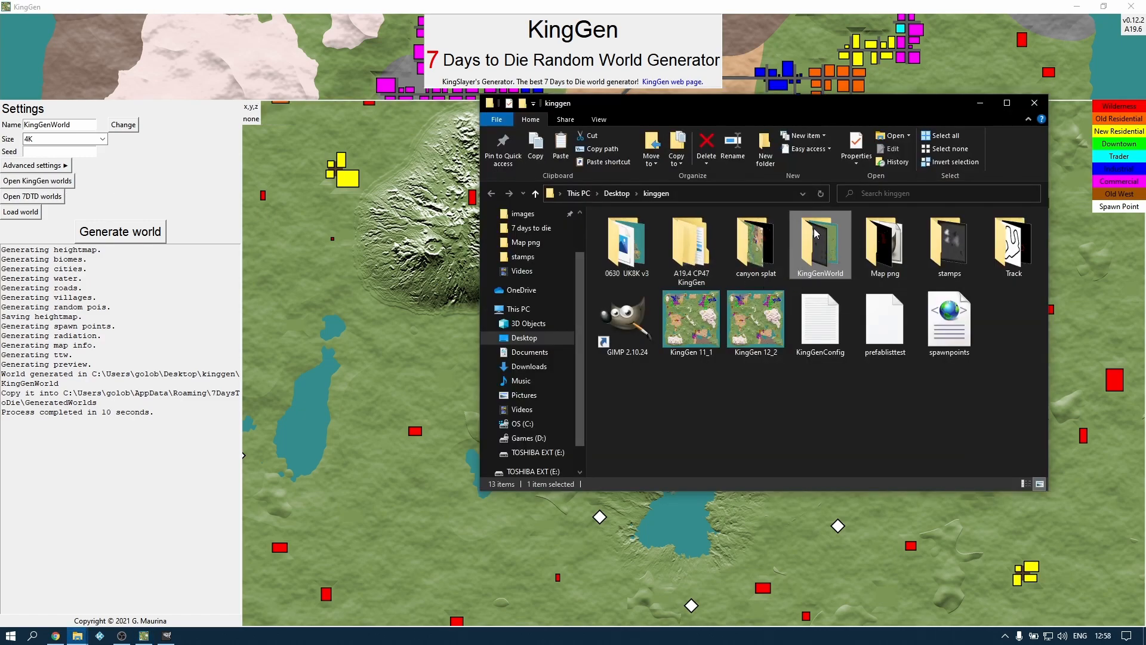
pyautogui.rightClick(825, 249)
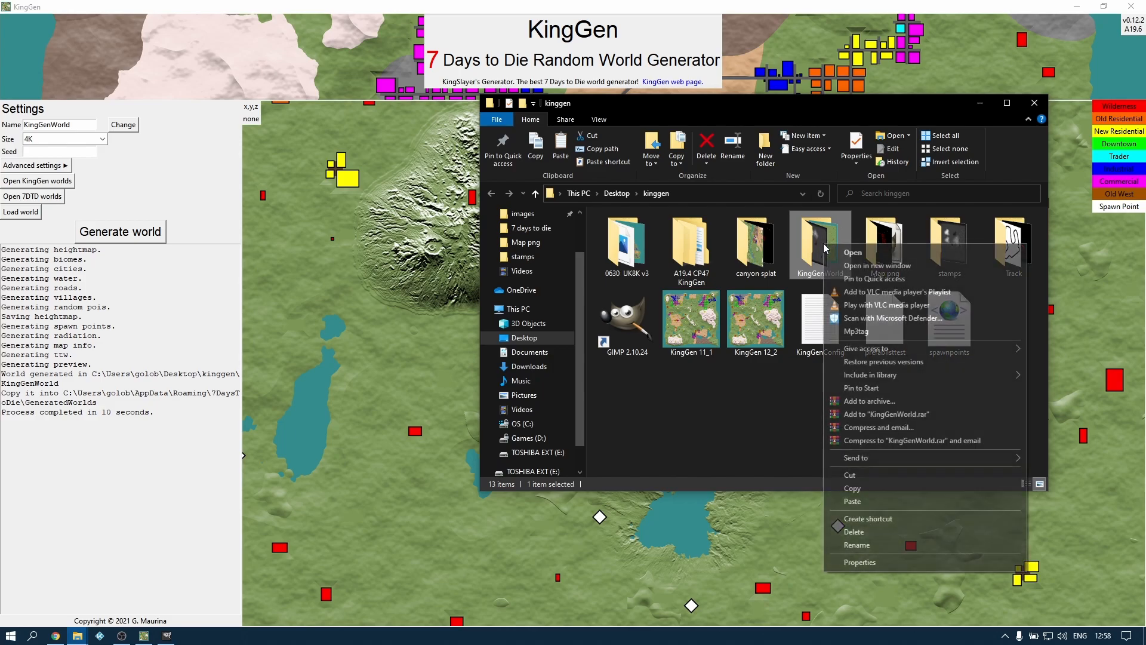
pyautogui.click(854, 488)
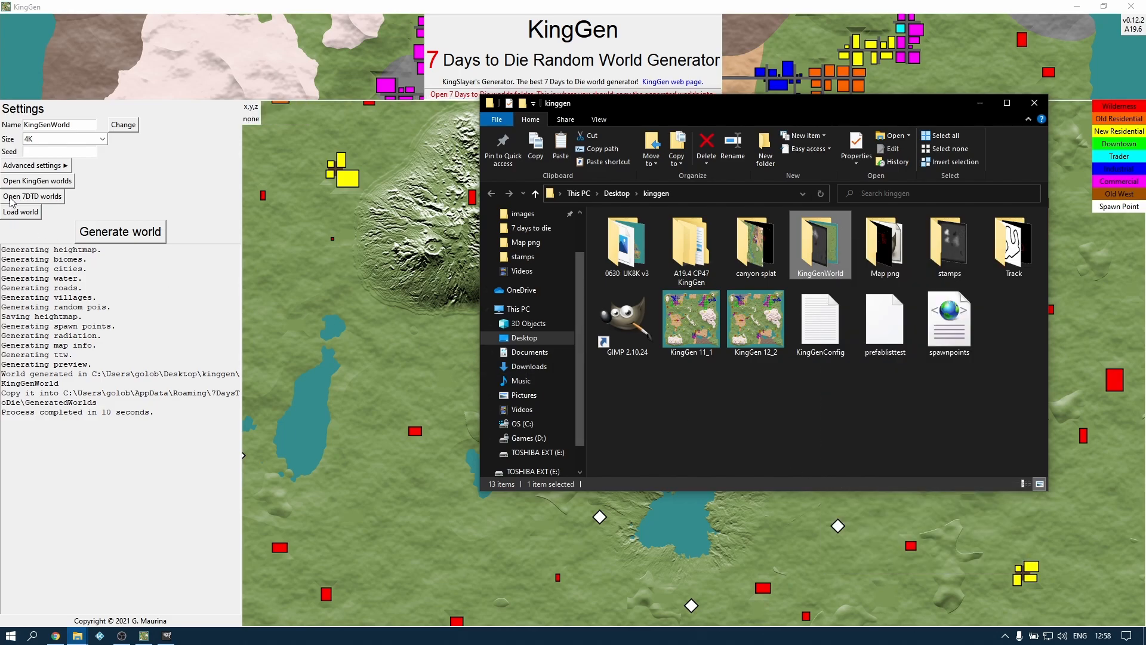
pyautogui.click(50, 197)
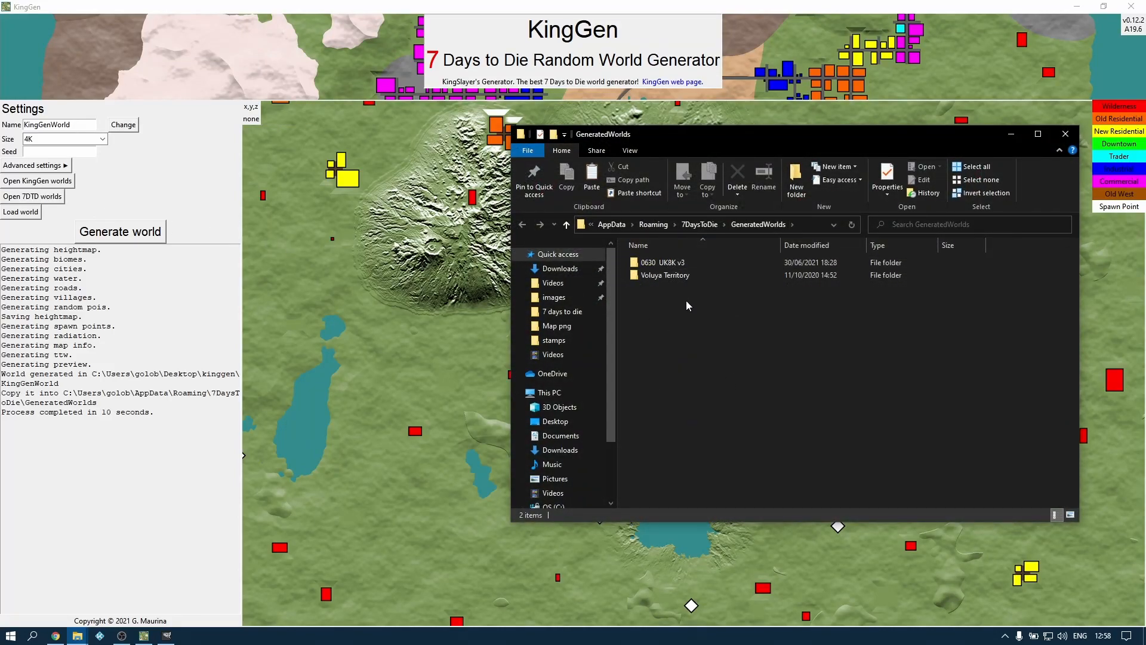
pyautogui.rightClick(693, 340)
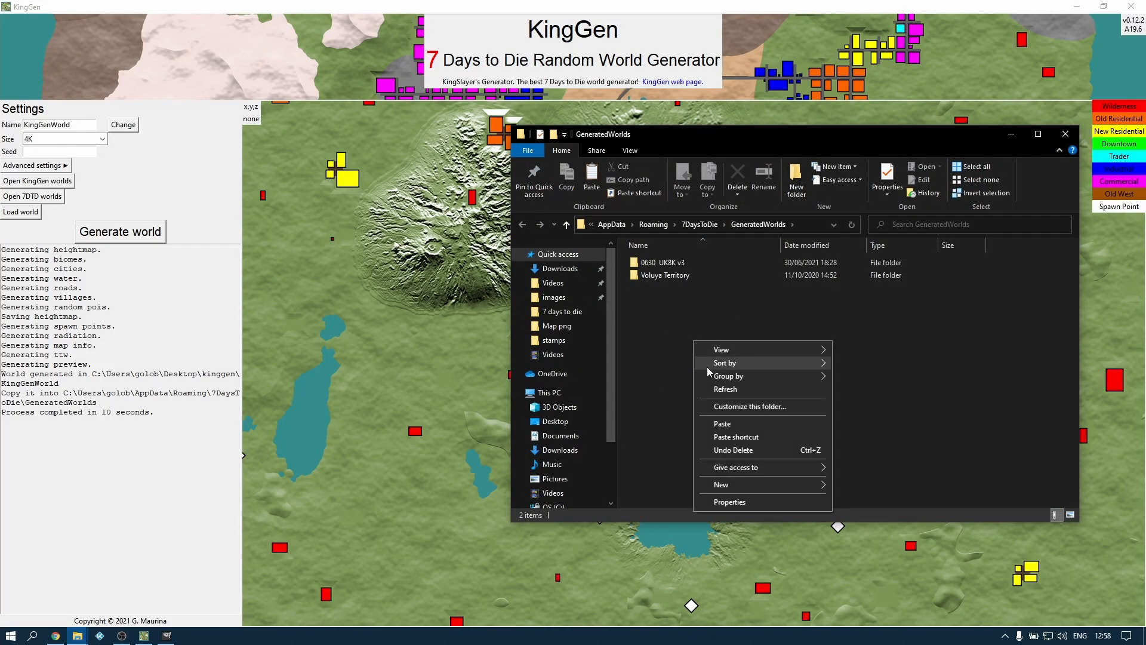
pyautogui.click(723, 424)
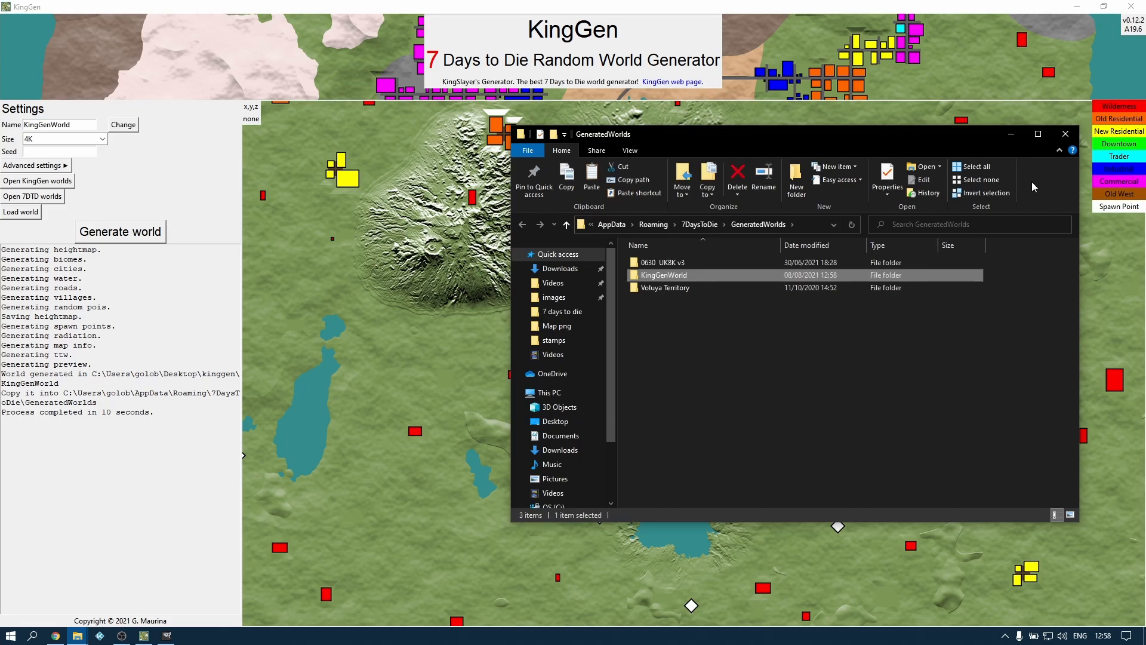
pyautogui.click(1066, 134)
# Switch to 7 Days to Die and start a new game named stamptewst on the KingGenWorld world
pyautogui.click(122, 637)
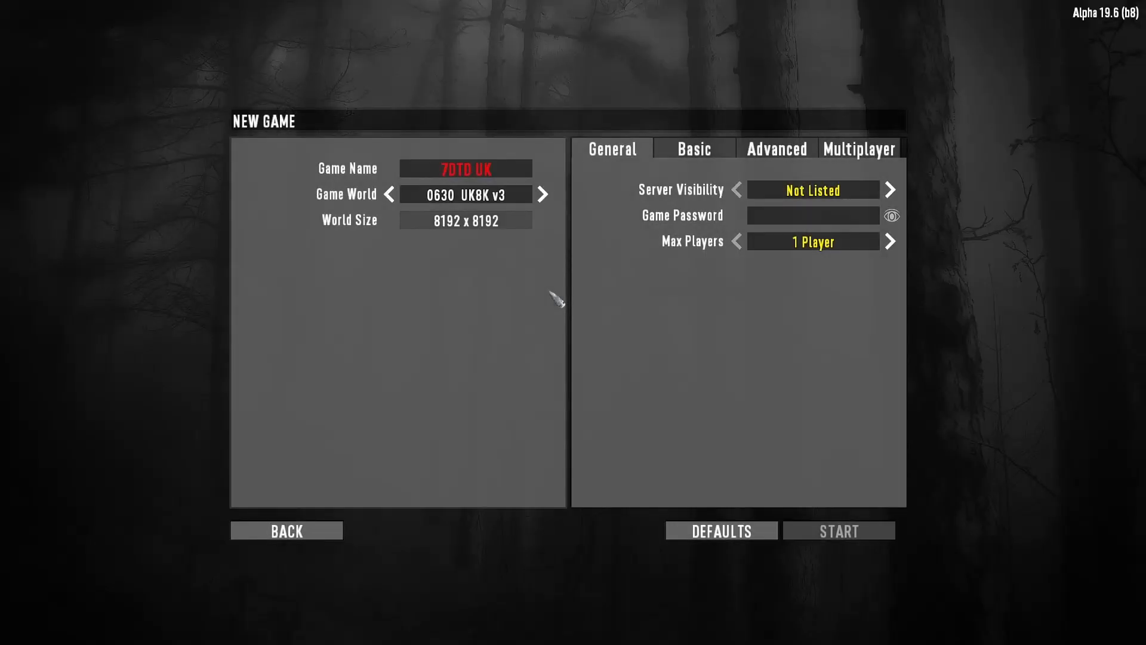
pyautogui.click(542, 194)
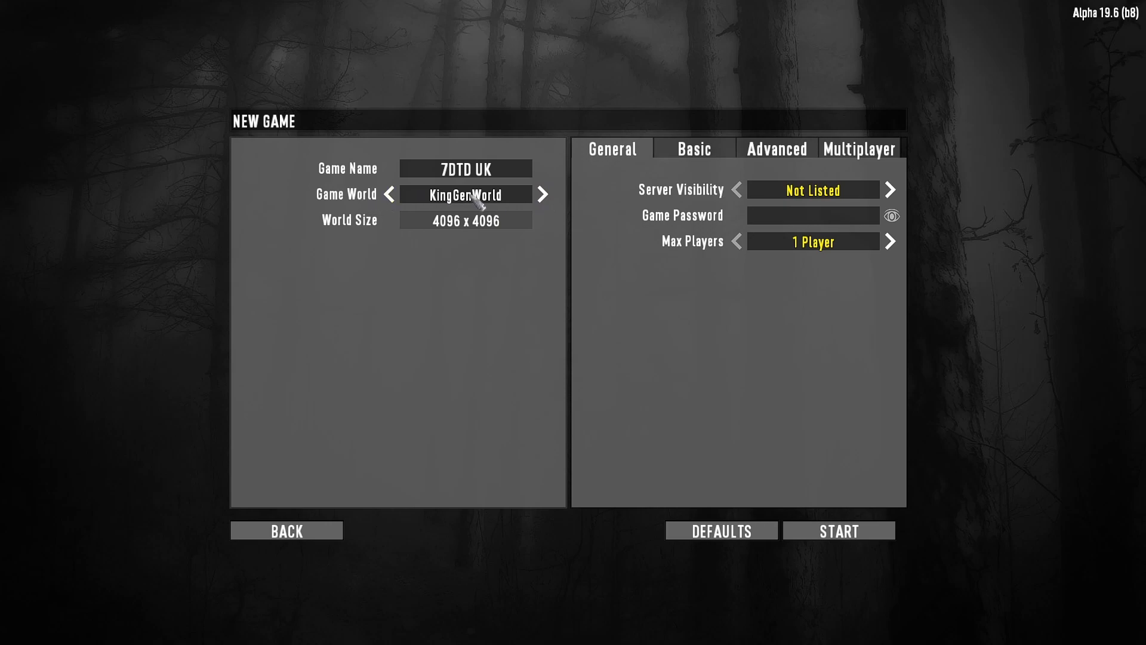
pyautogui.click(503, 171)
pyautogui.write('stamptewst')
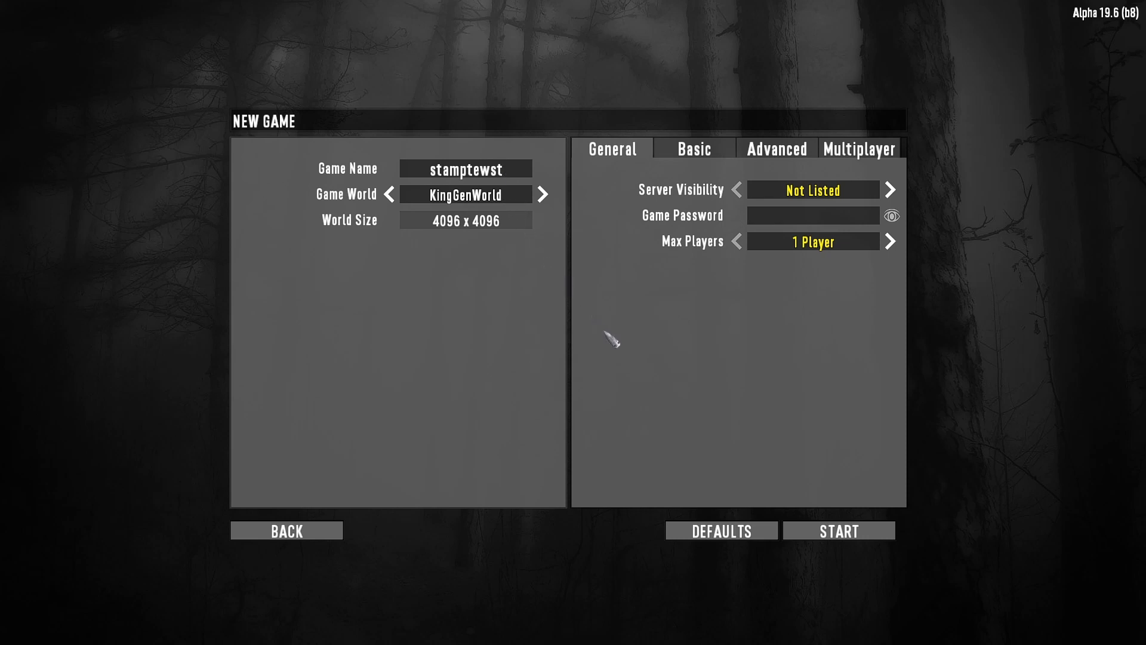
pyautogui.click(842, 531)
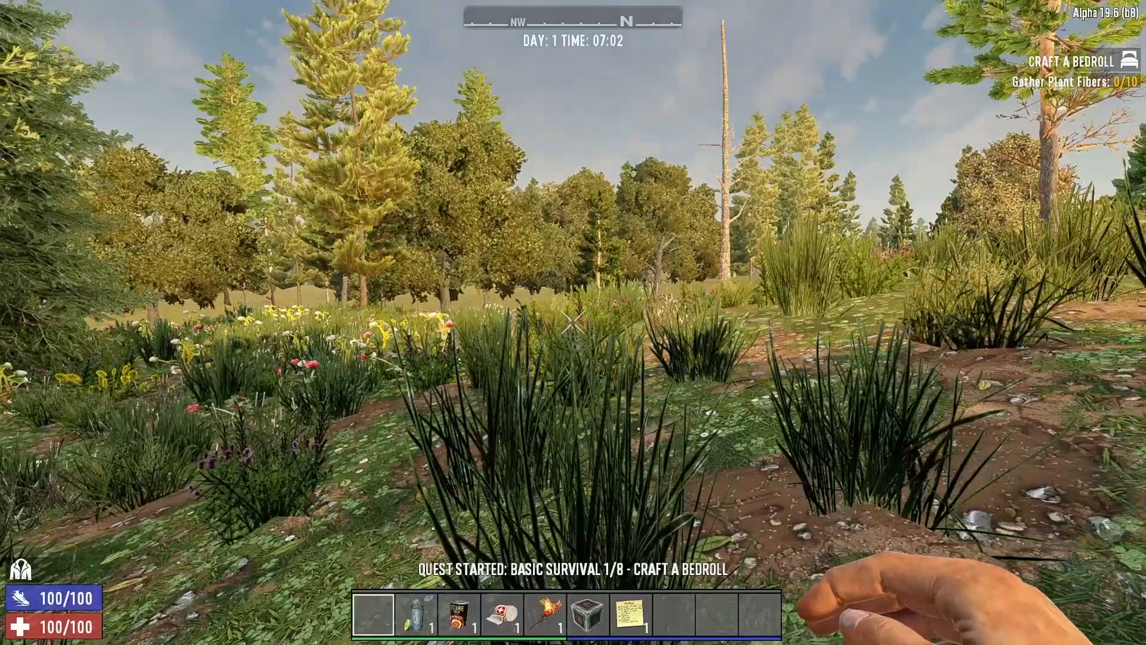
# Turn on debug mode with the console command dm and close the console
pyautogui.press('F1')
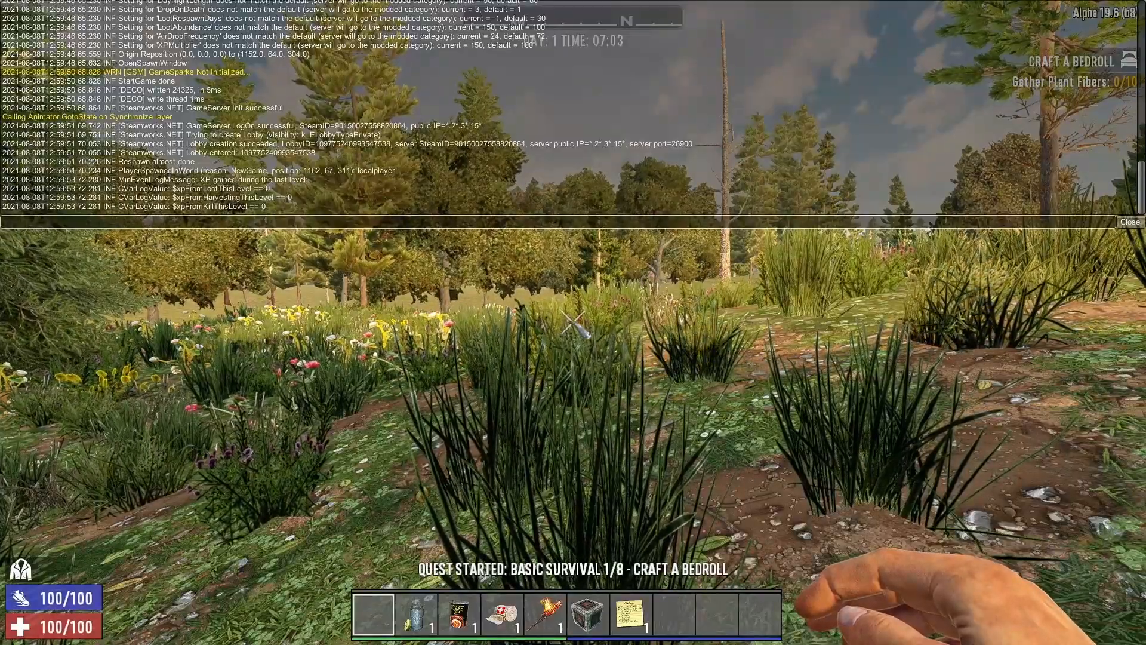
pyautogui.write('dm')
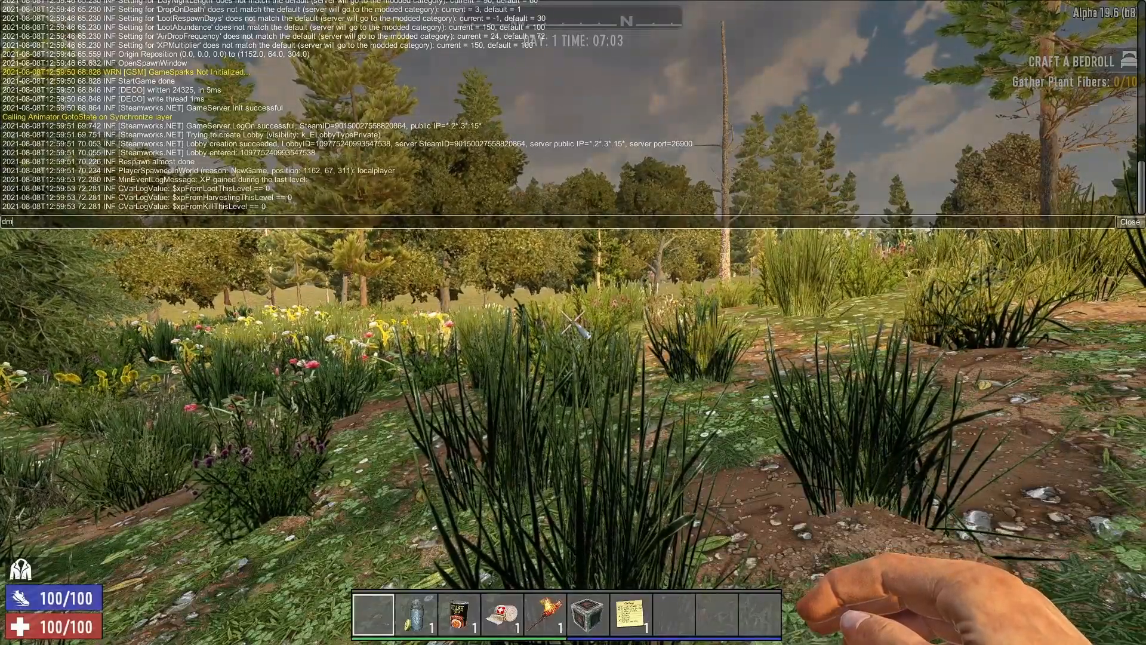
pyautogui.press('Return')
pyautogui.press('F1')
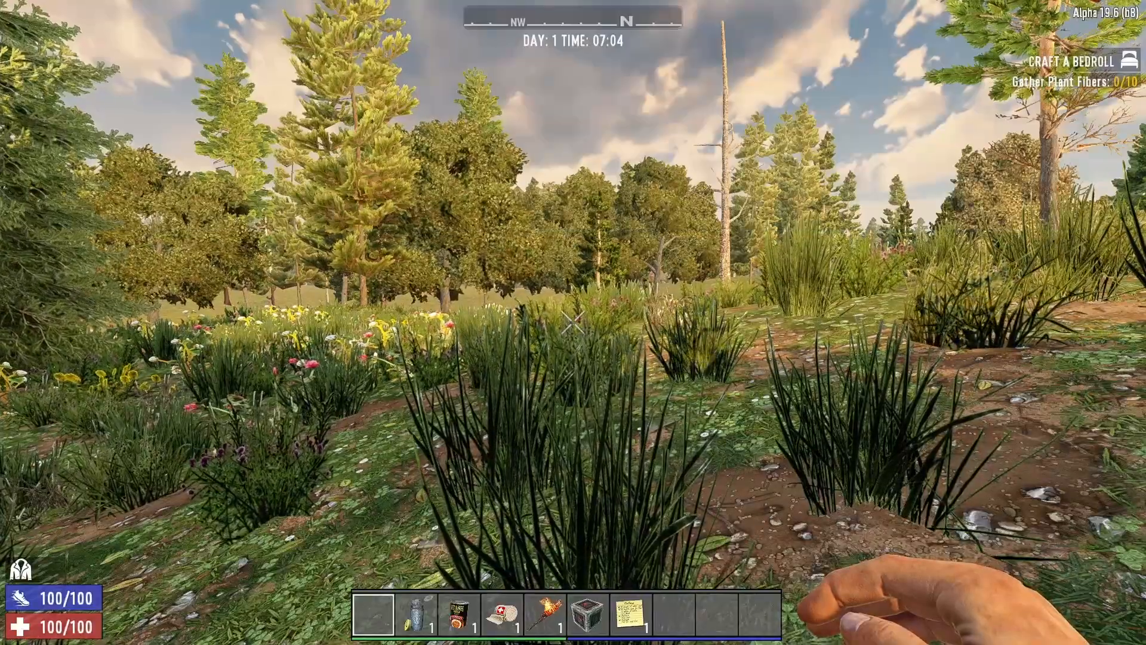
# Fly to the crater lake in the game world and inspect its shoreline and surrounding terrain
pyautogui.press('w')
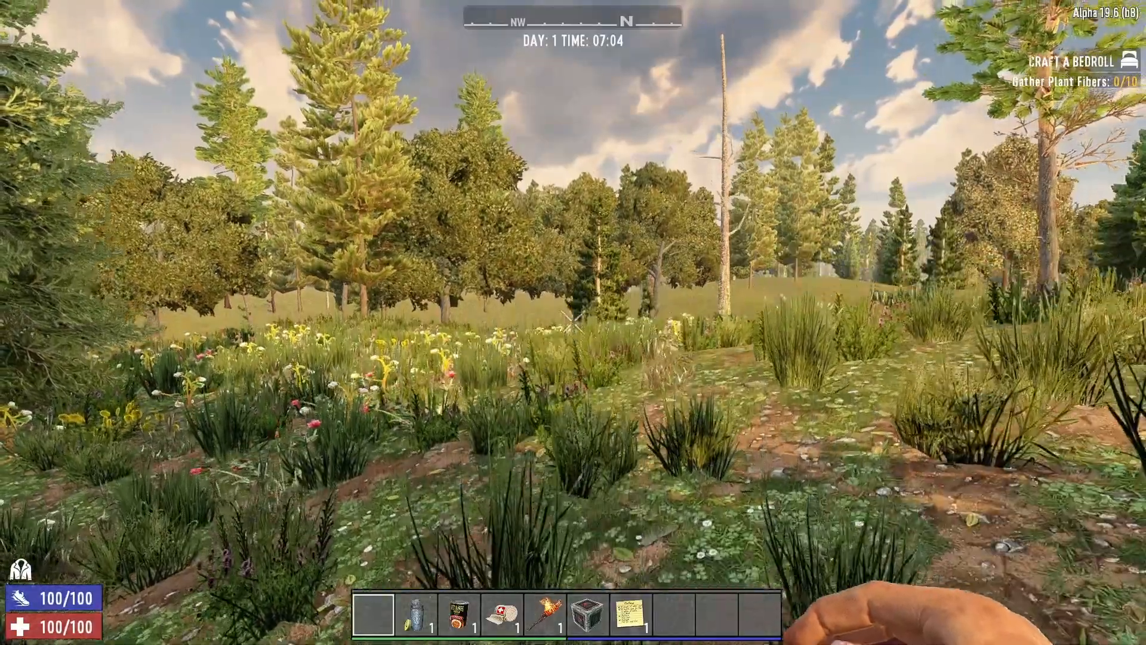
pyautogui.press('space')
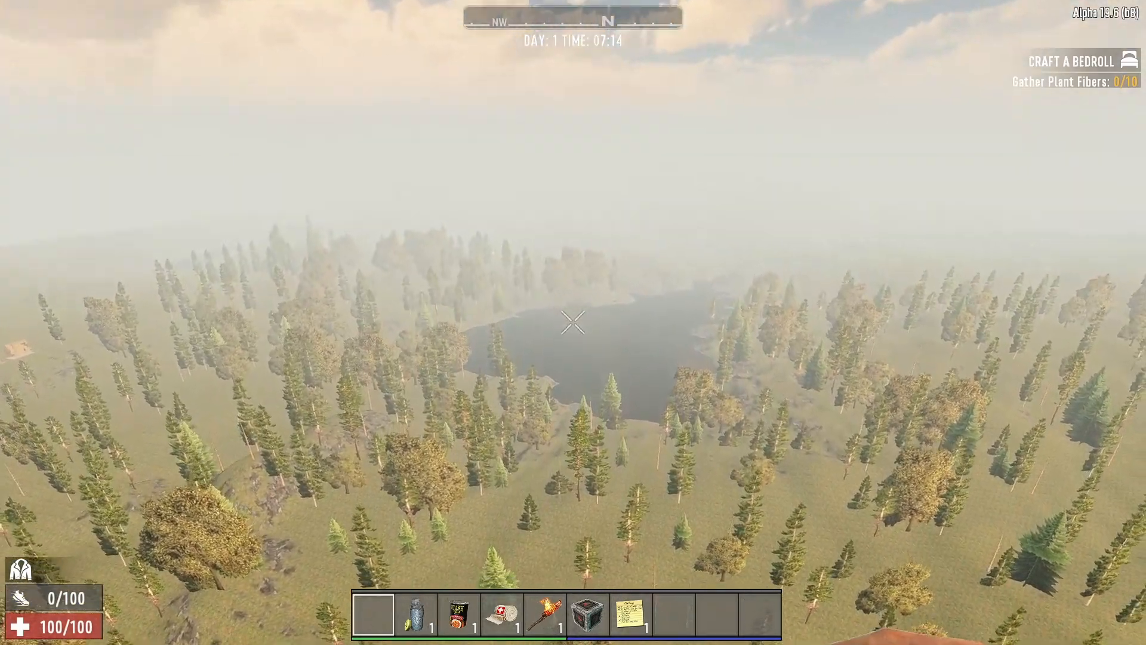
pyautogui.press('w')
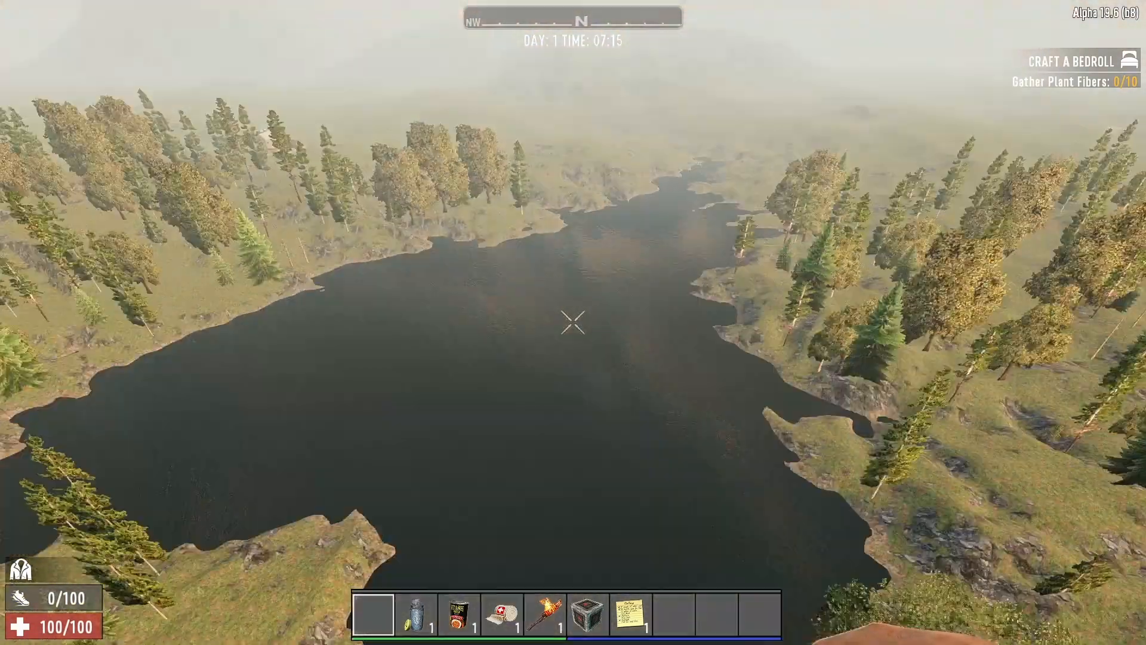
pyautogui.press('w')
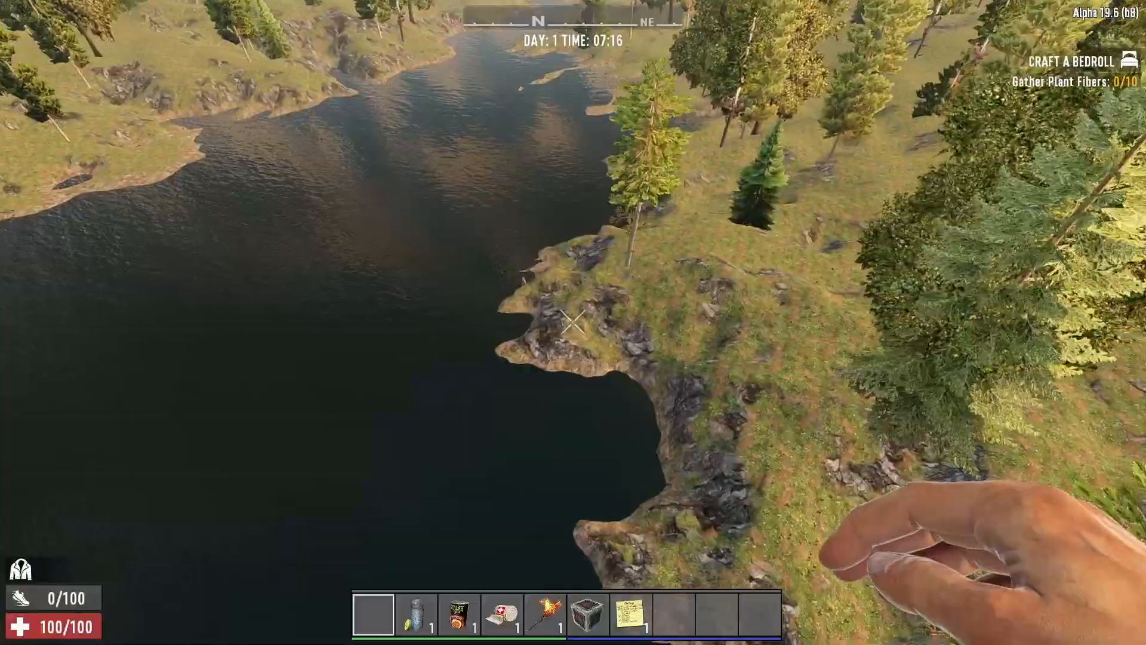
pyautogui.press('w')
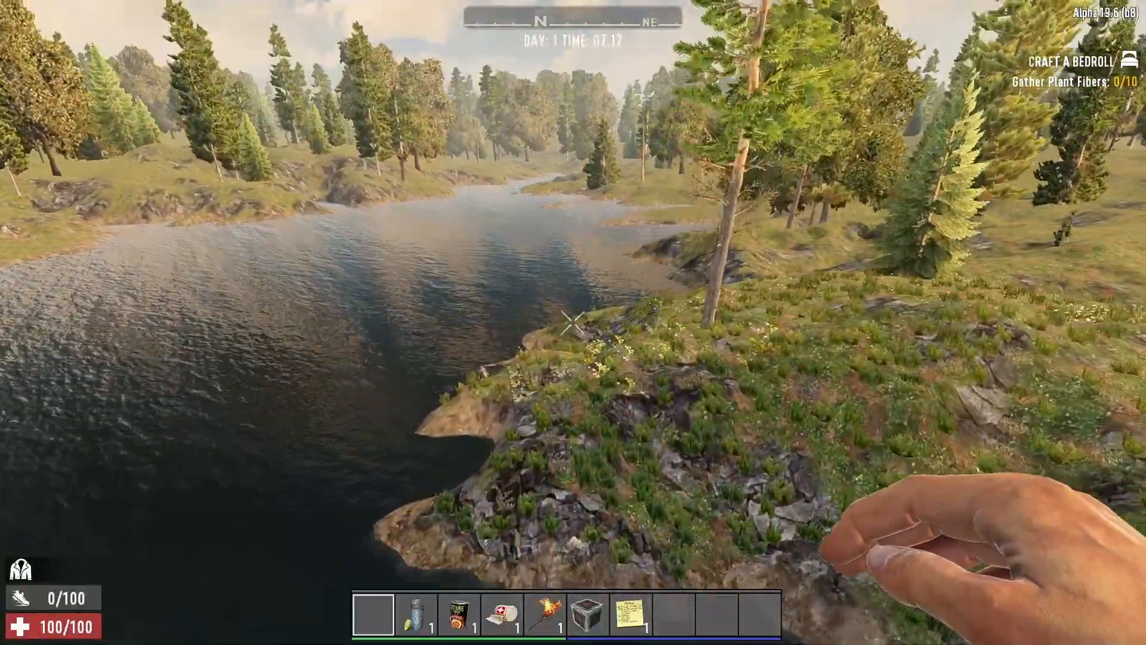
pyautogui.press('w')
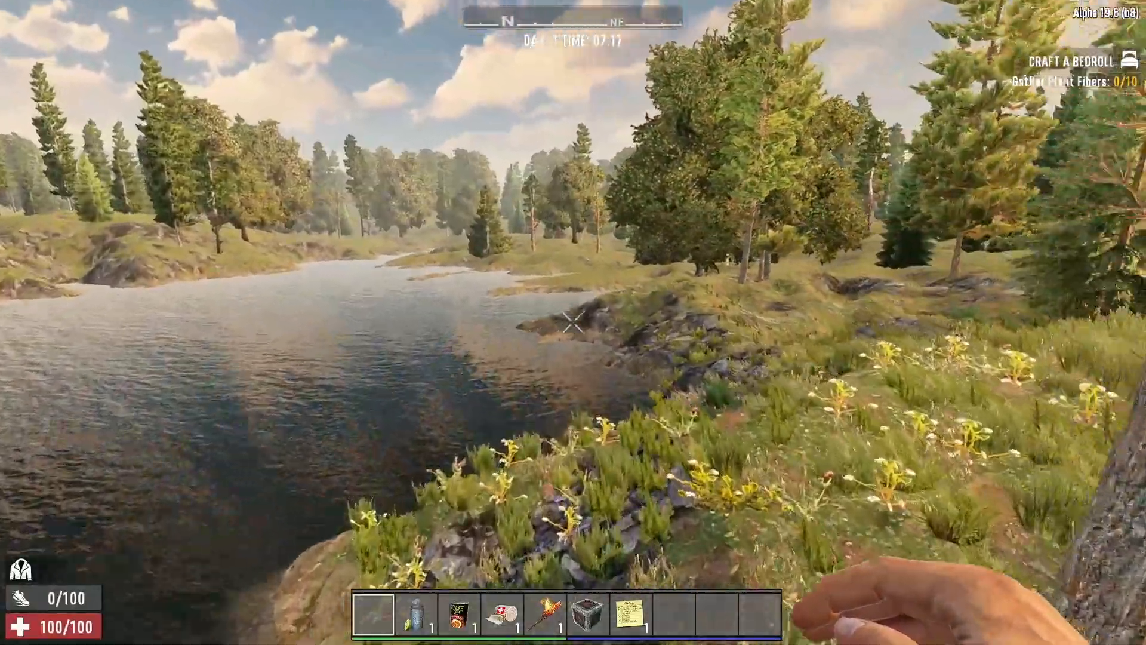
# Travel over and around the stamped mountains, examining their slopes, peaks and transitions into the surrounding forest
pyautogui.press('w')
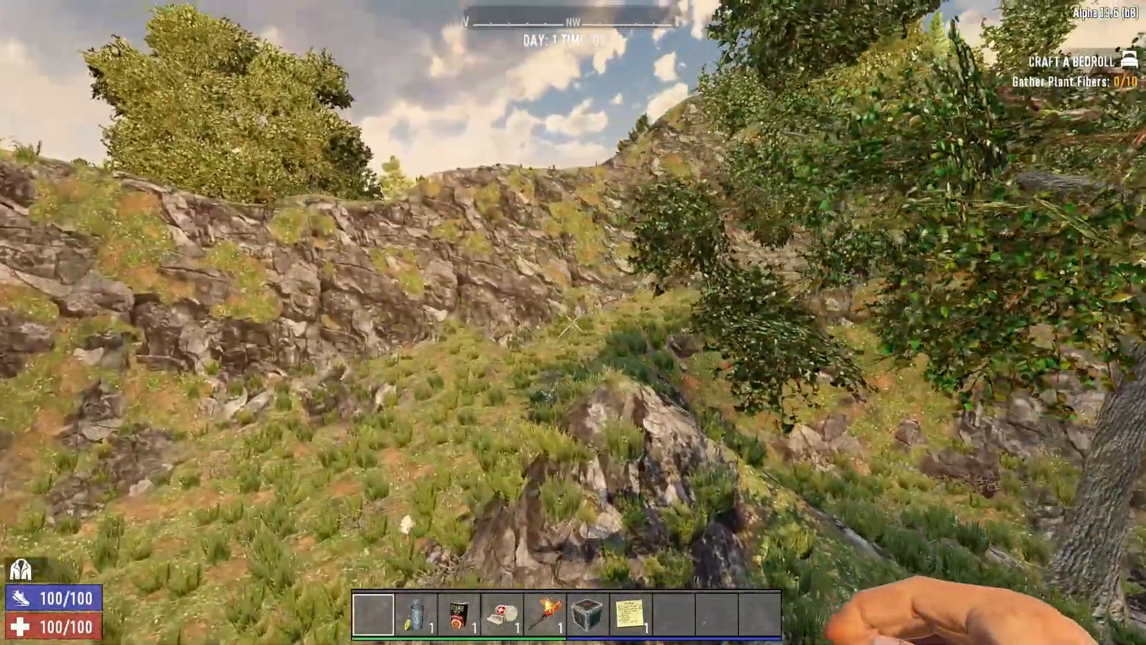
pyautogui.press('w')
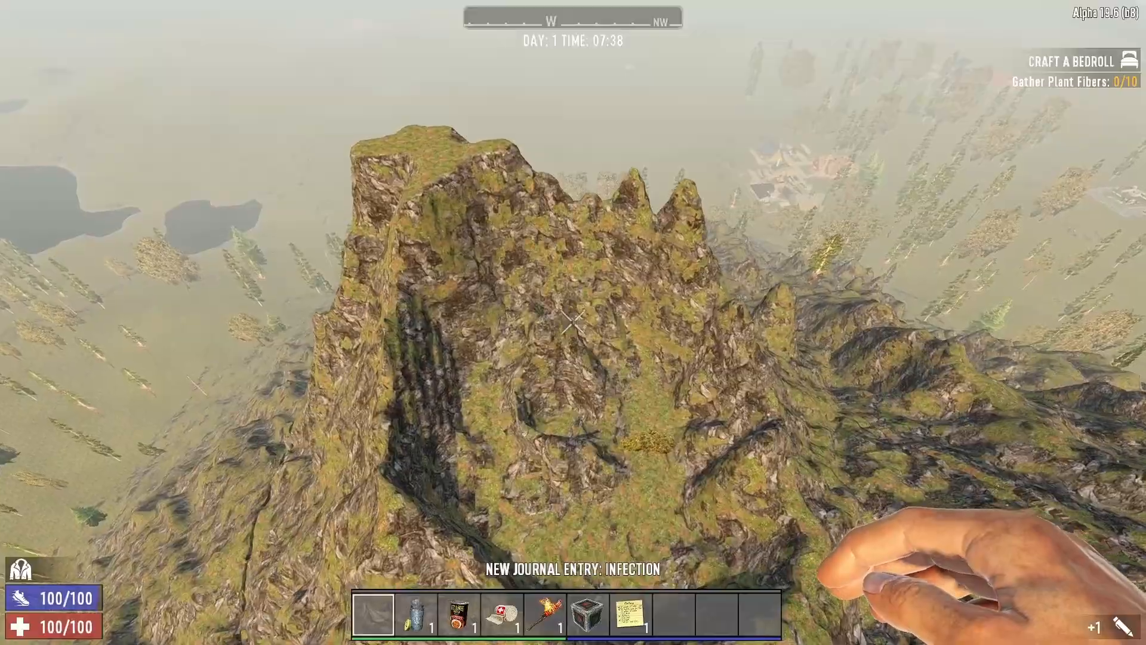
pyautogui.hotkey('shift', 'w')
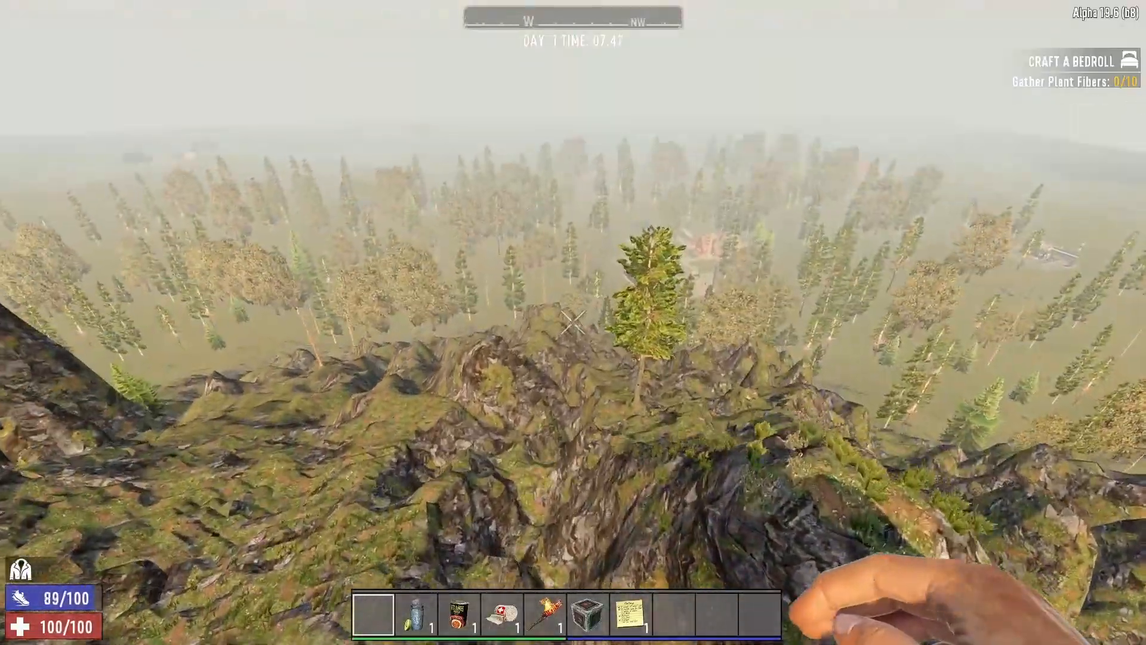
pyautogui.hotkey('shift', 'w')
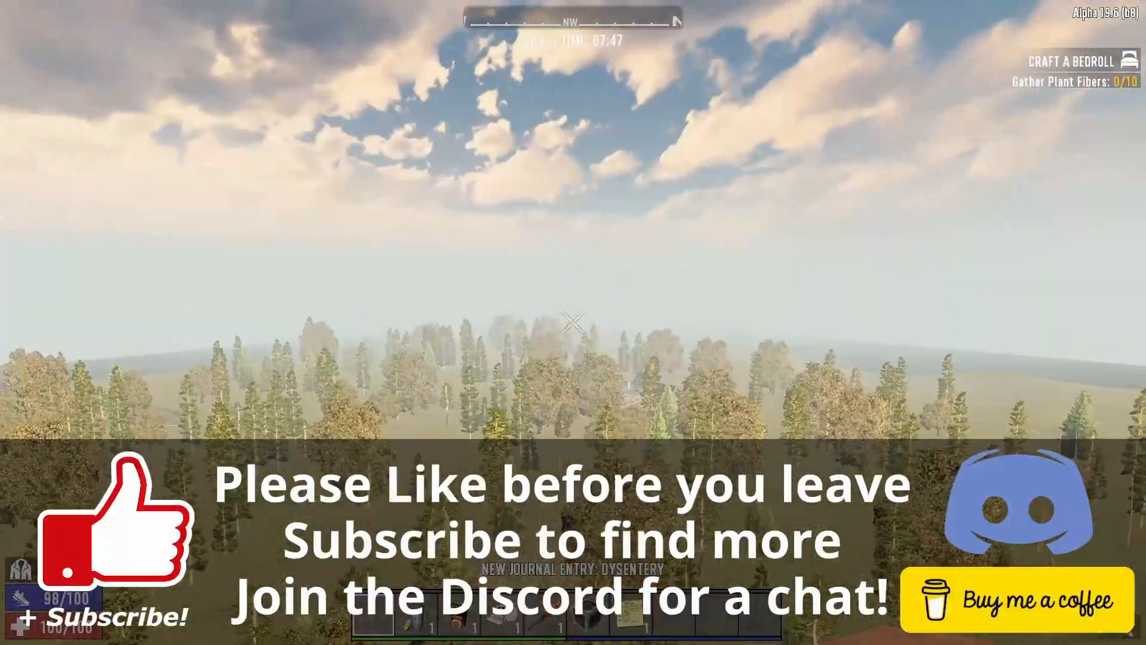
pyautogui.hotkey('shift', 'w')
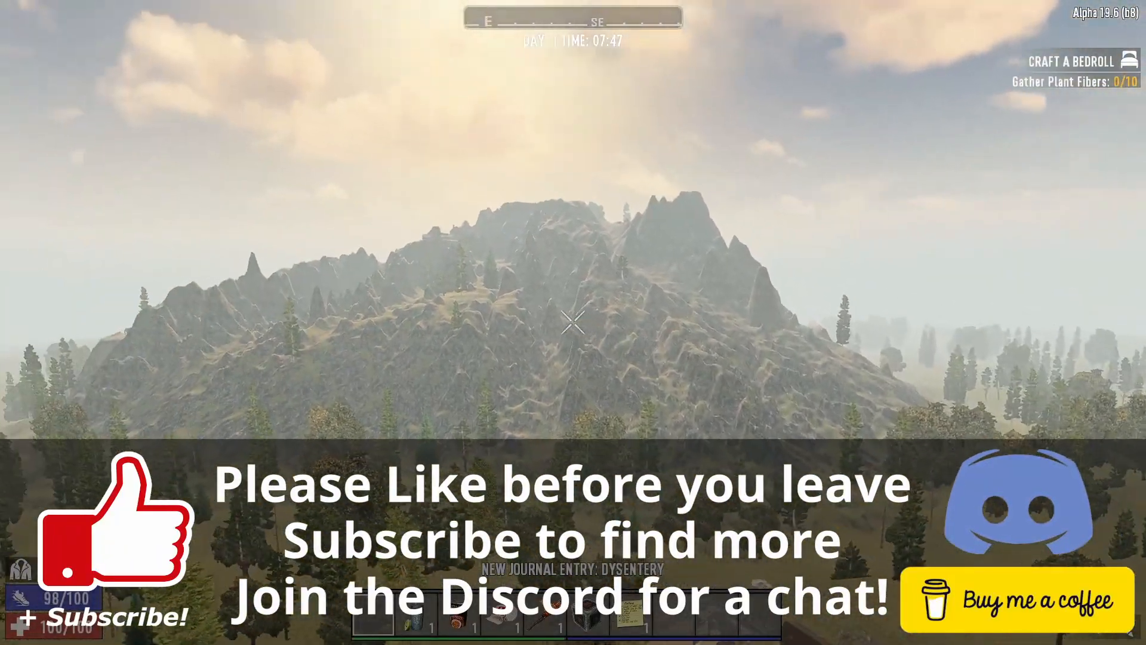
pyautogui.hotkey('shift', 'w')
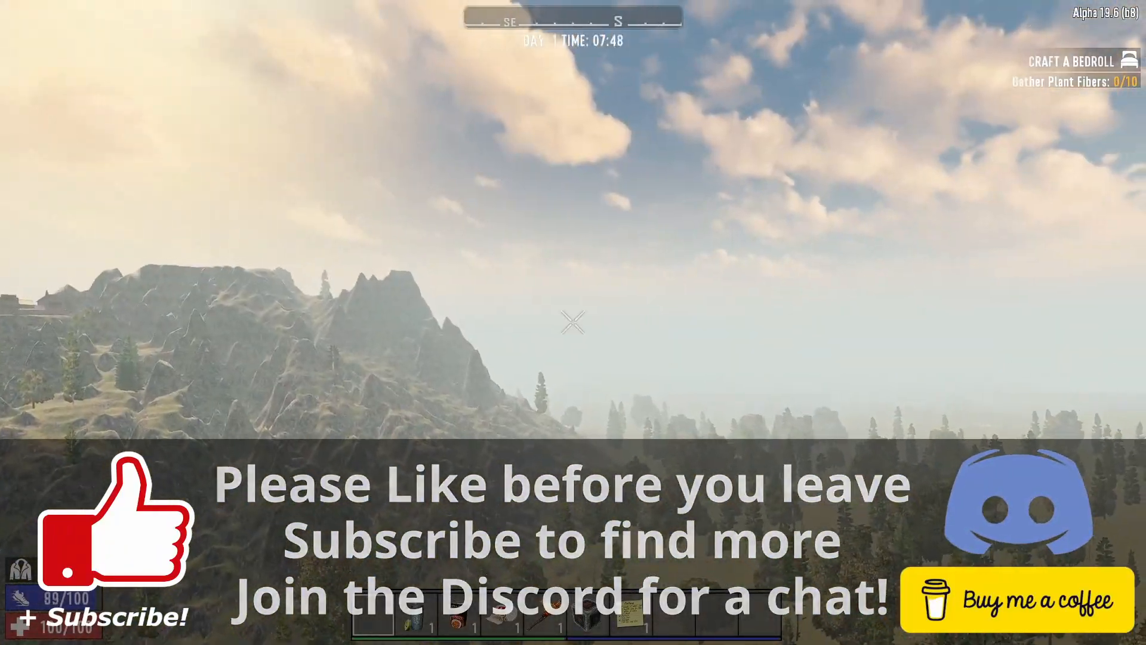
pyautogui.hotkey('shift', 'w')
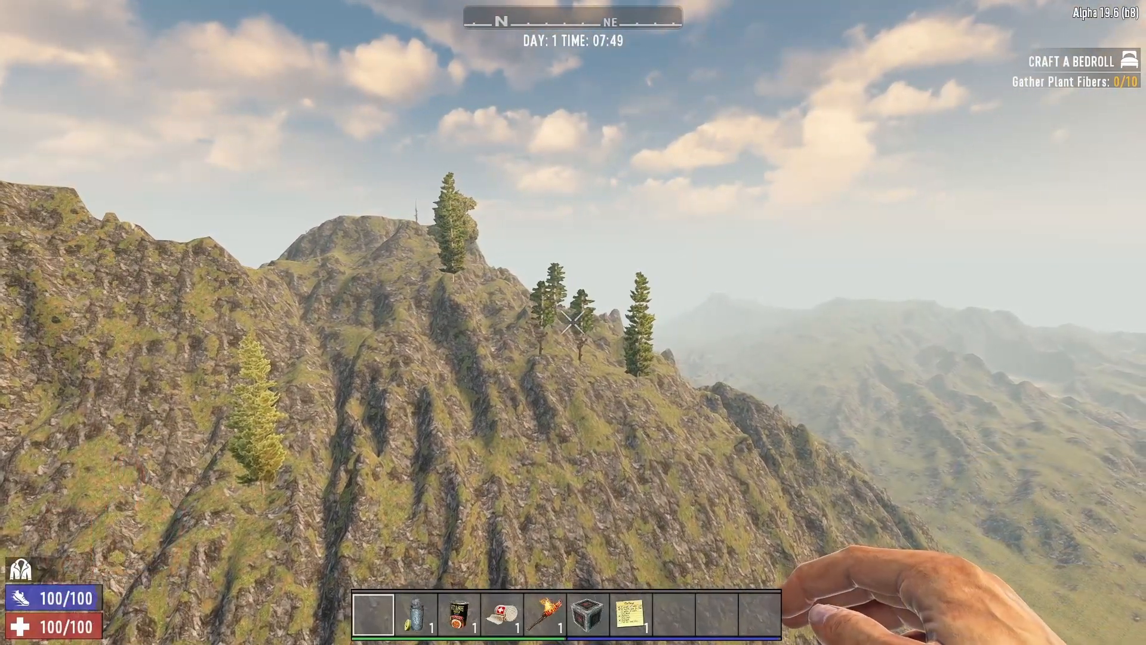
pyautogui.hotkey('shift', 'w')
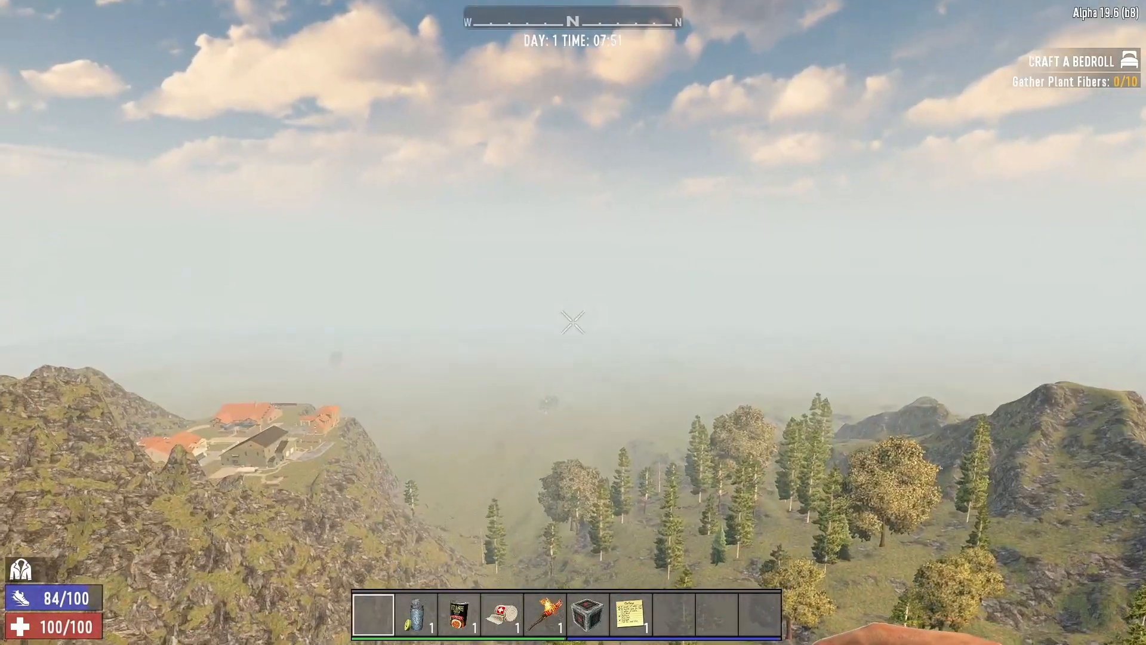
pyautogui.click(573, 322)
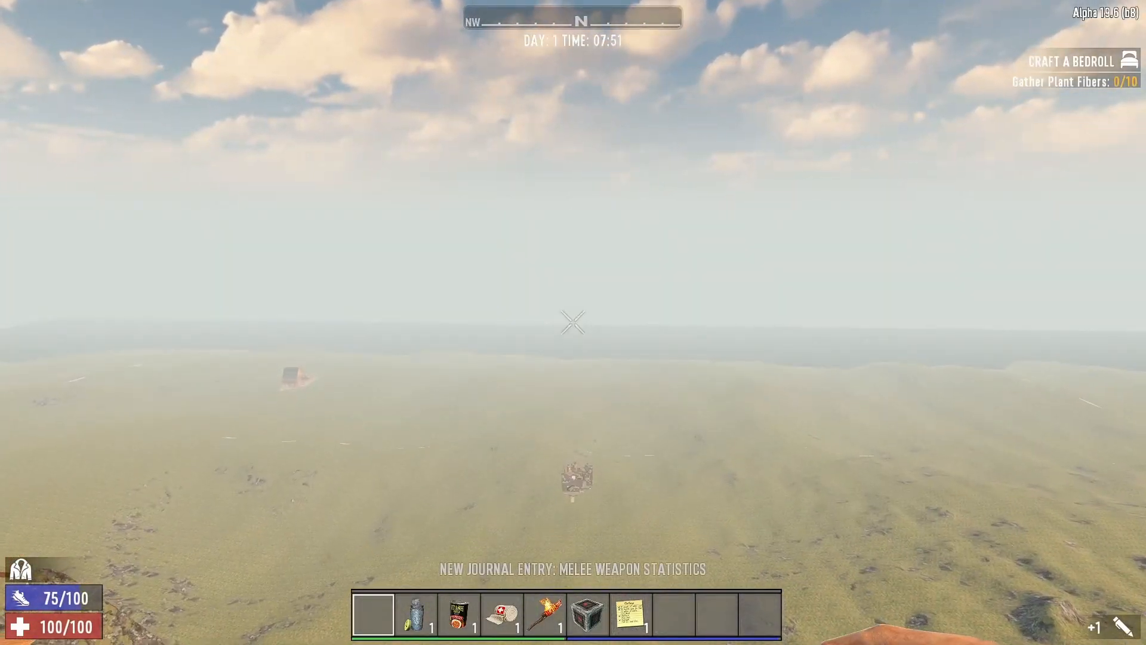